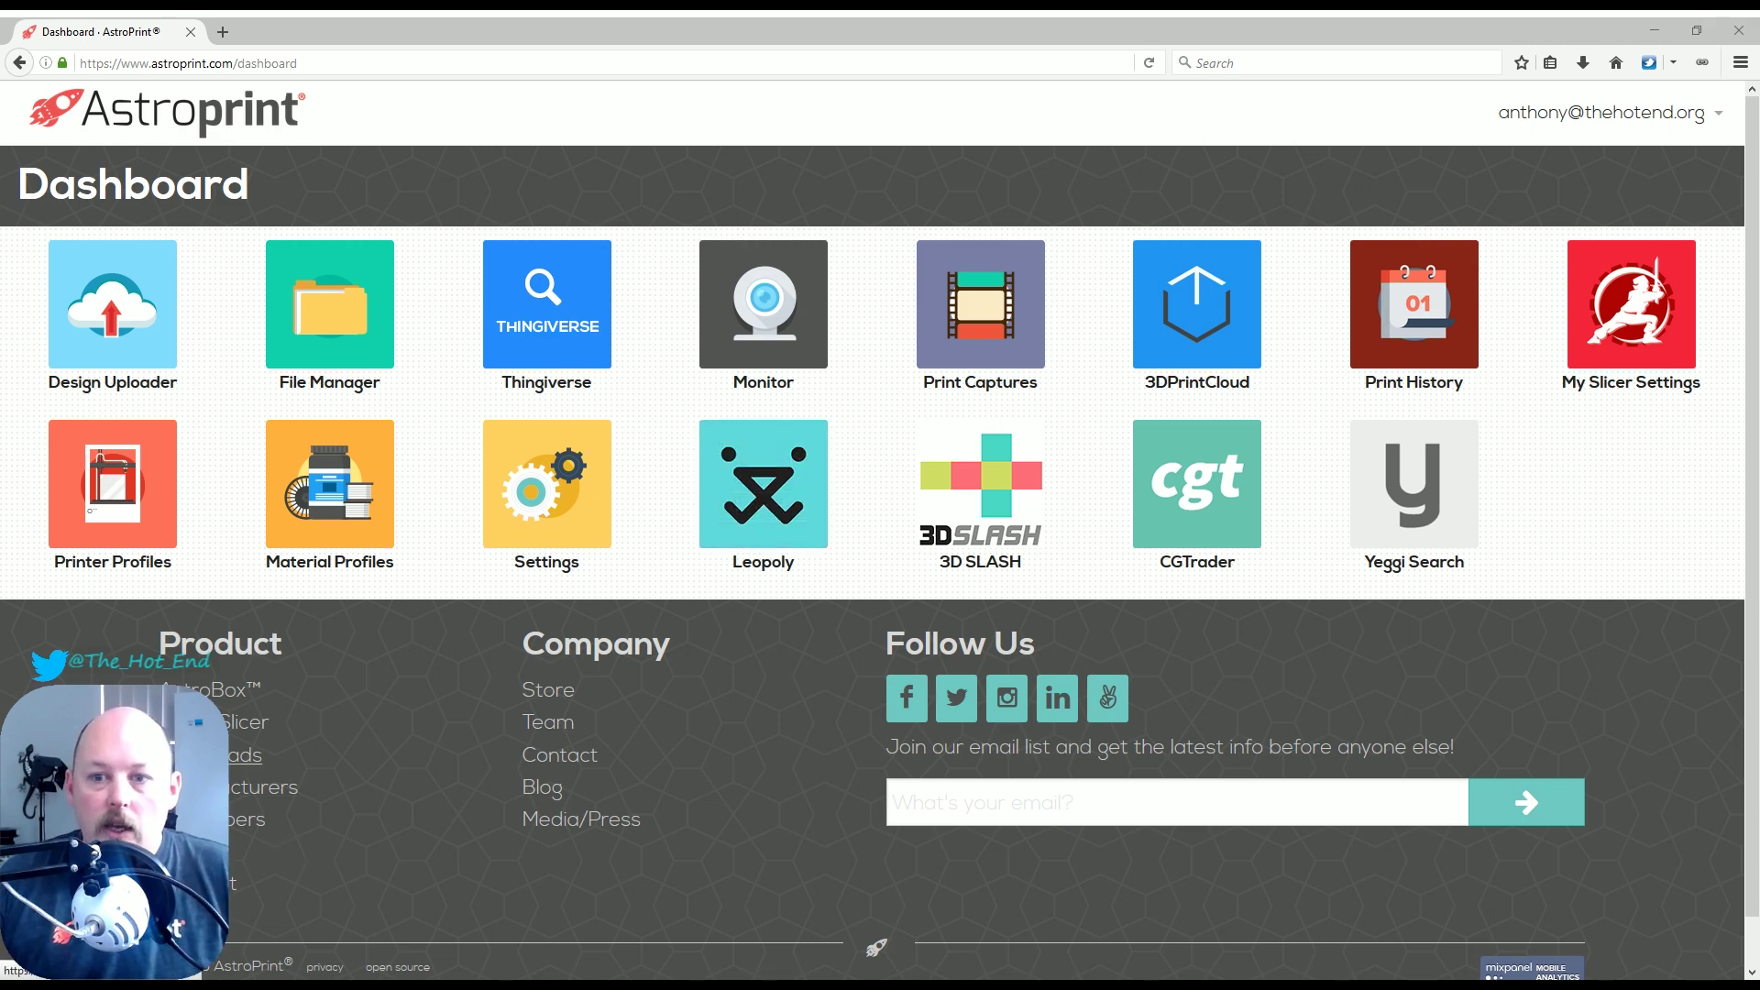
Bring up the AstroBox Downloads page from the footer and scroll to the pcDuino images
left_click(255, 756)
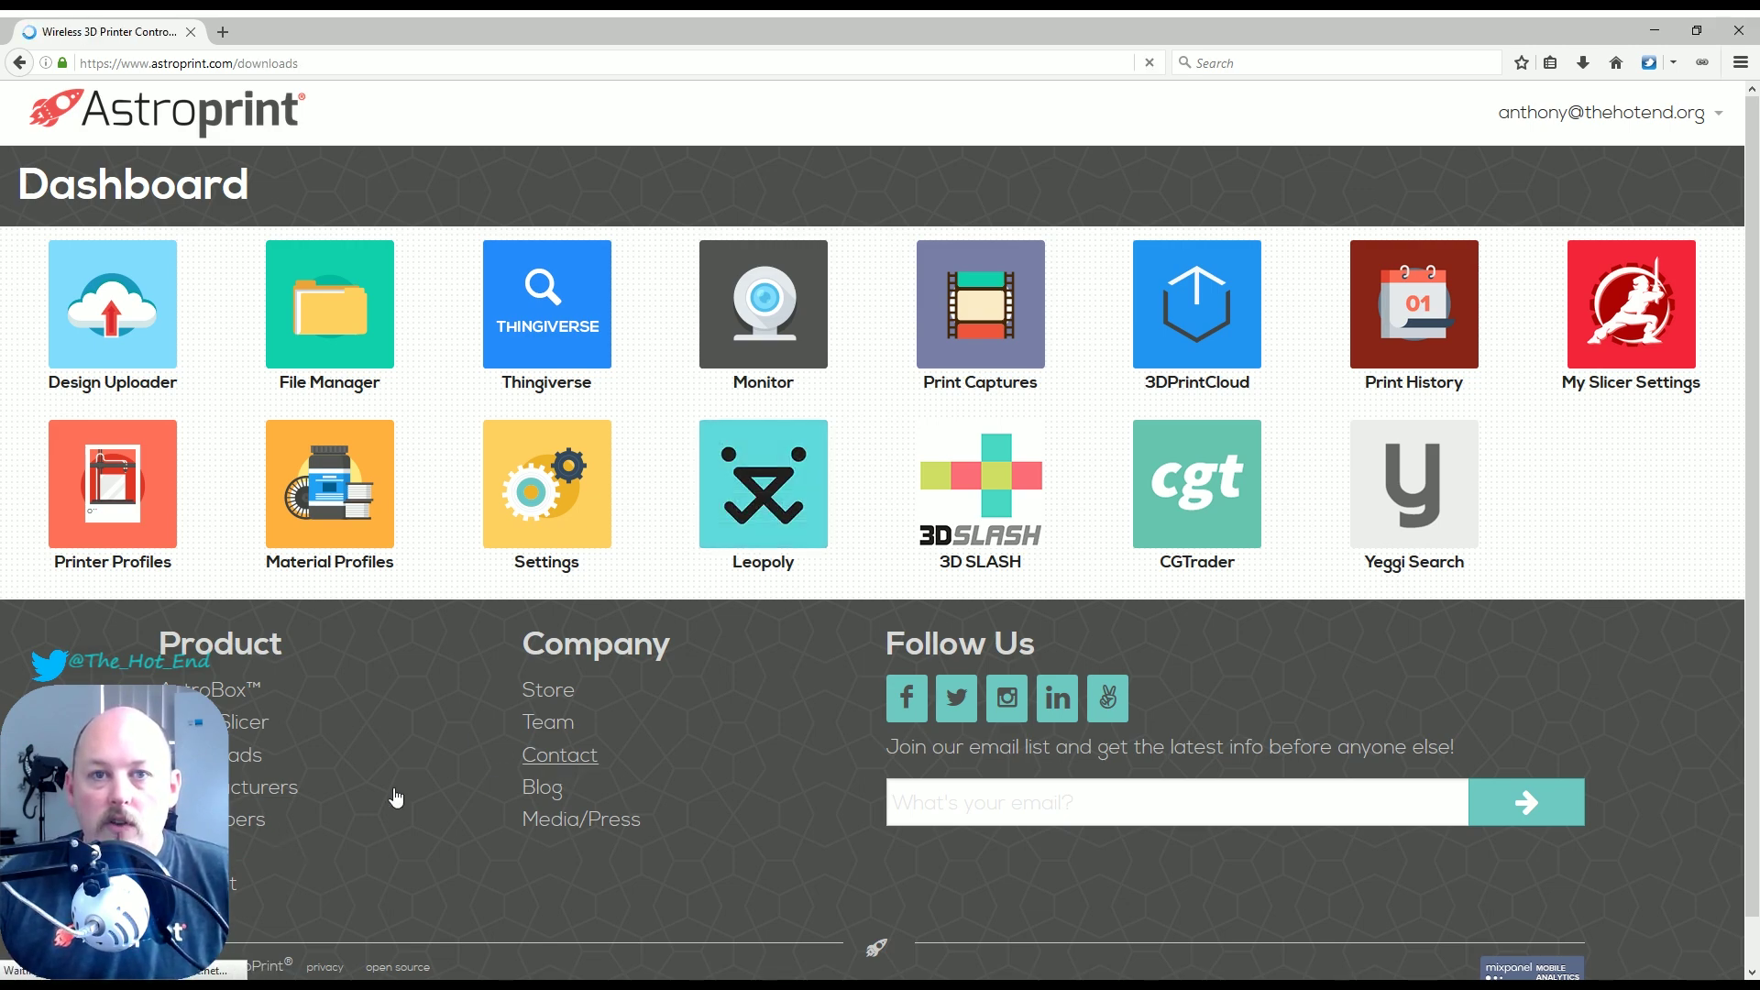
scroll(1224, 555, "down", 7)
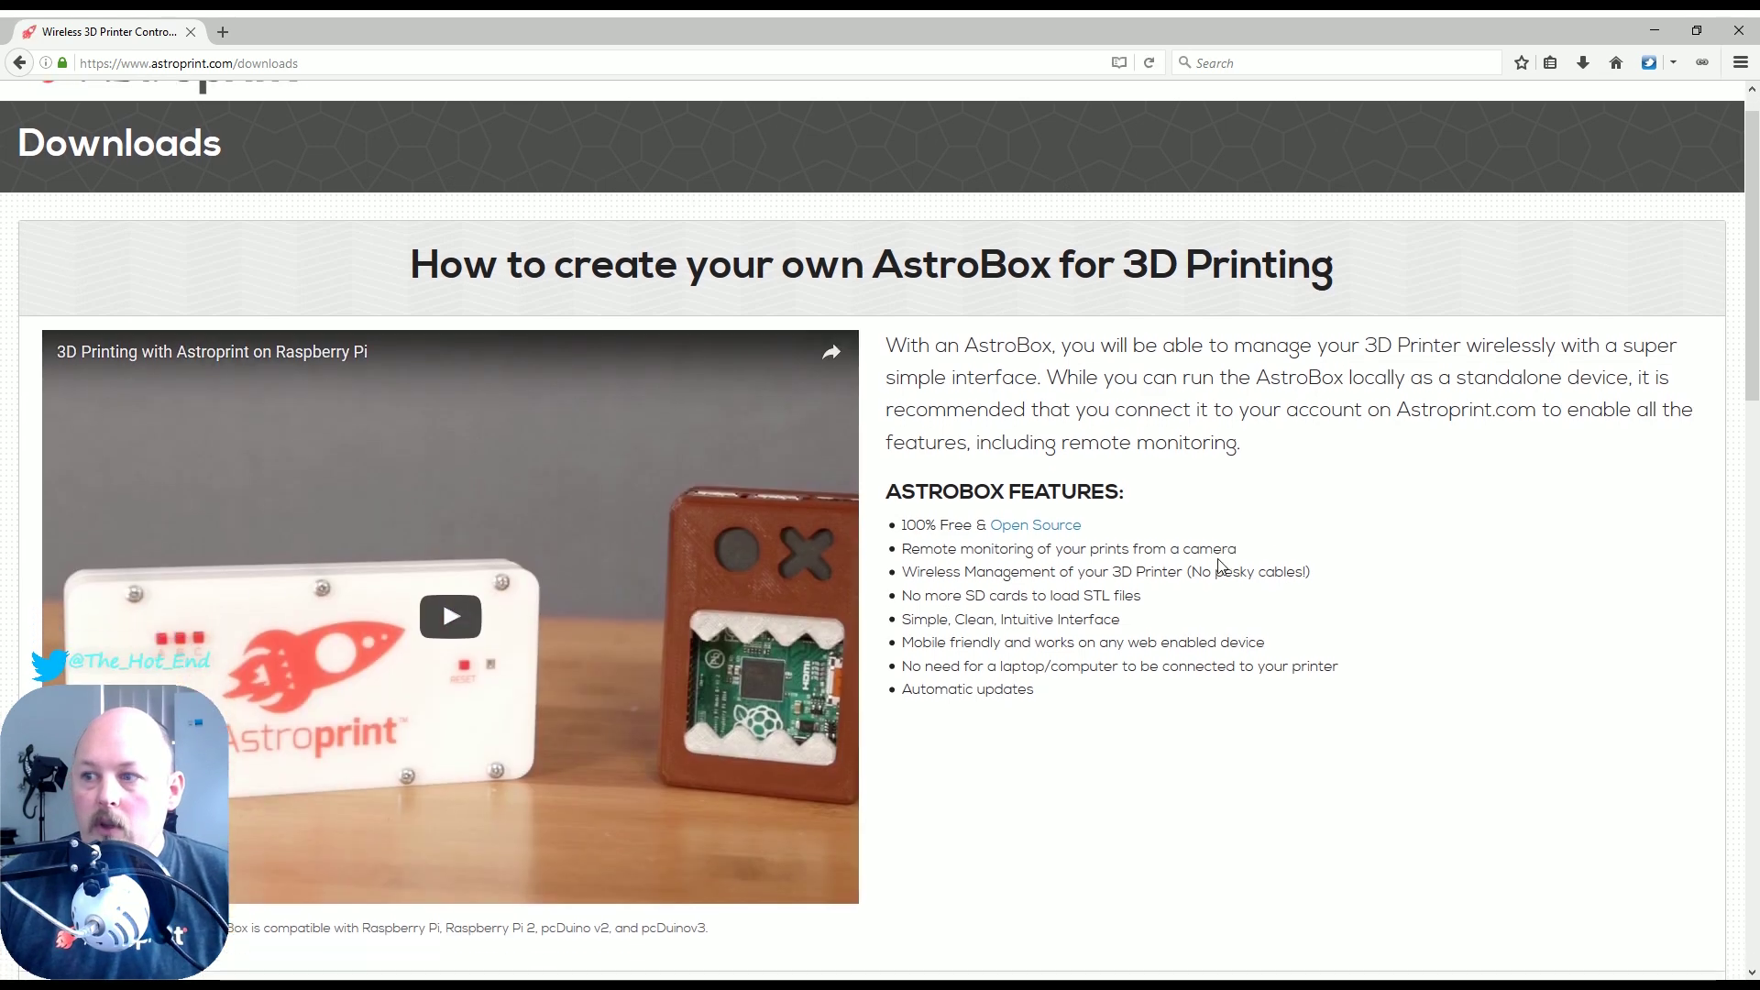
scroll(1235, 539, "down", 3)
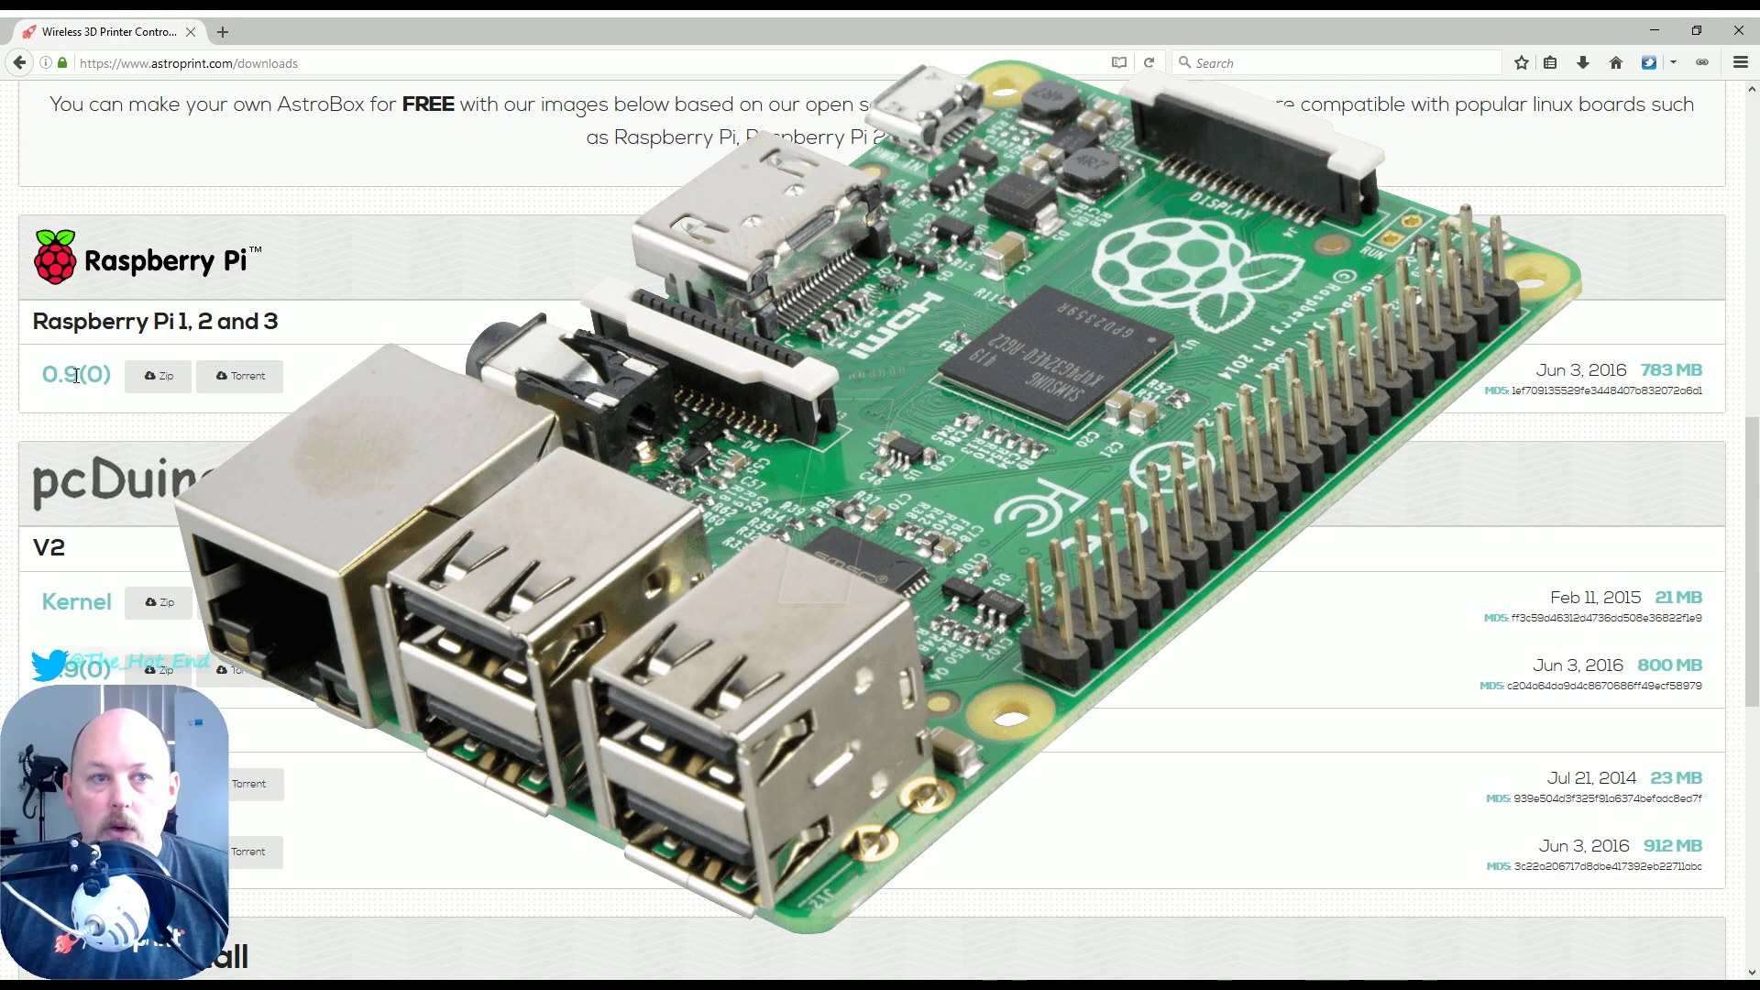
scroll(515, 699, "down", 2)
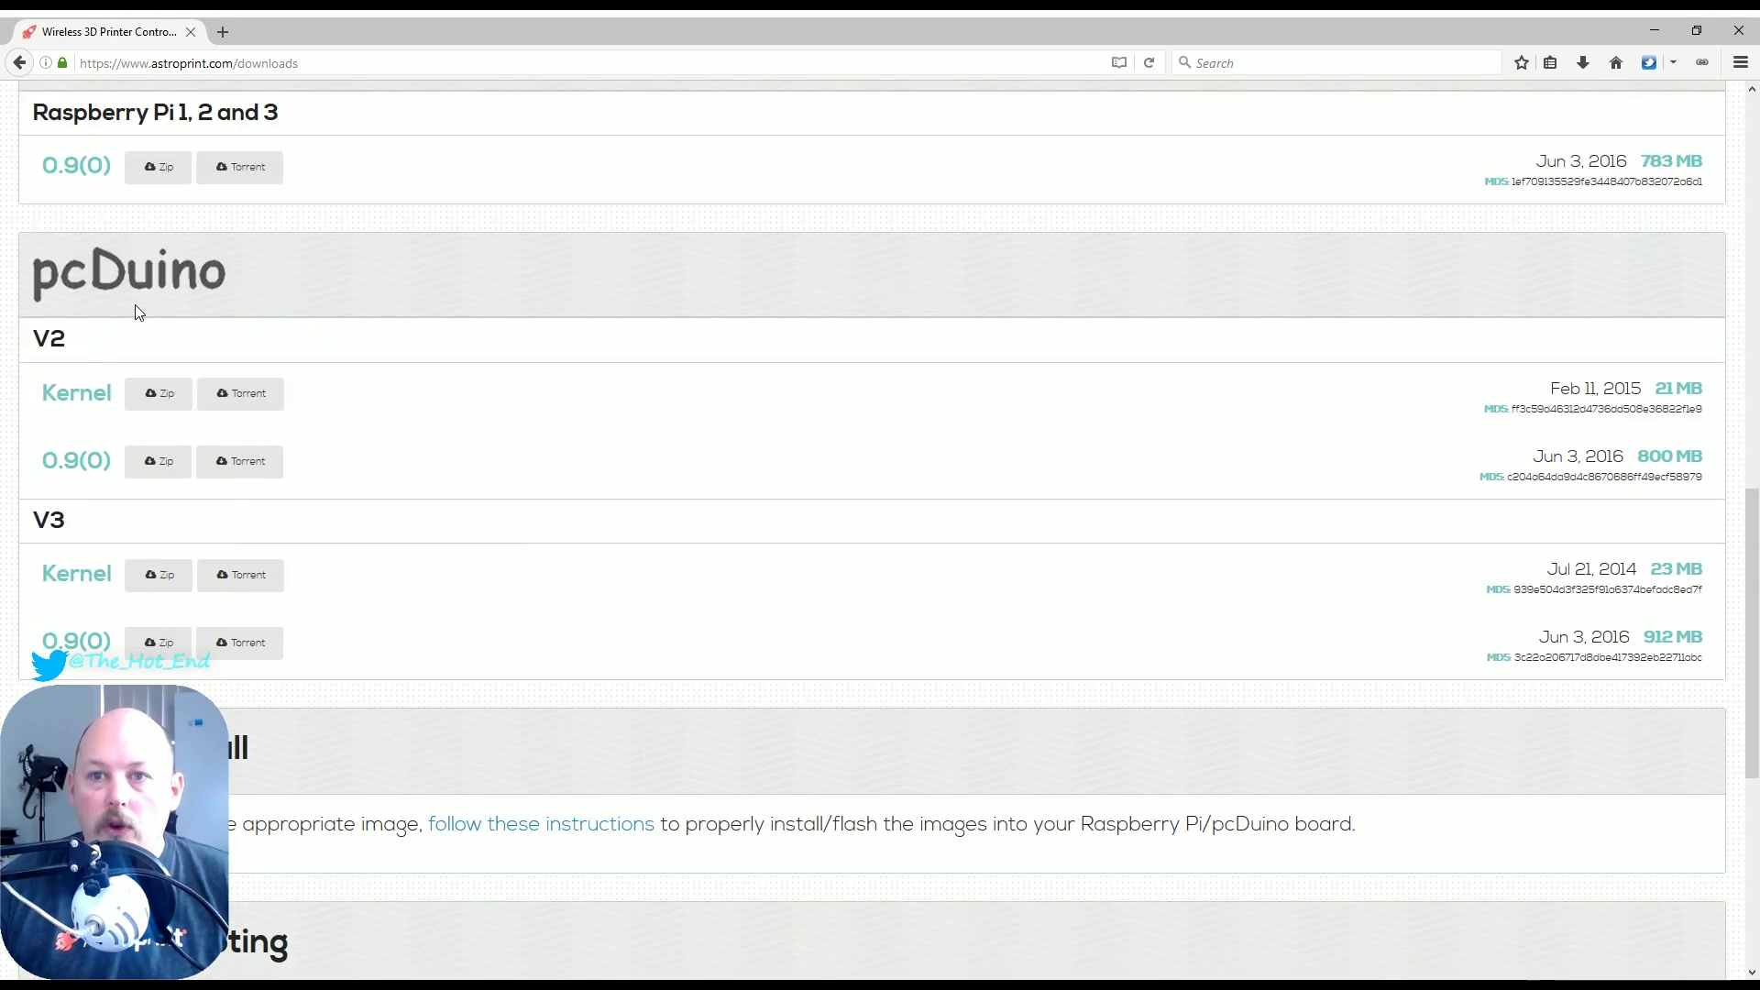
scroll(514, 699, "down", 2)
scroll(431, 541, "up", 1)
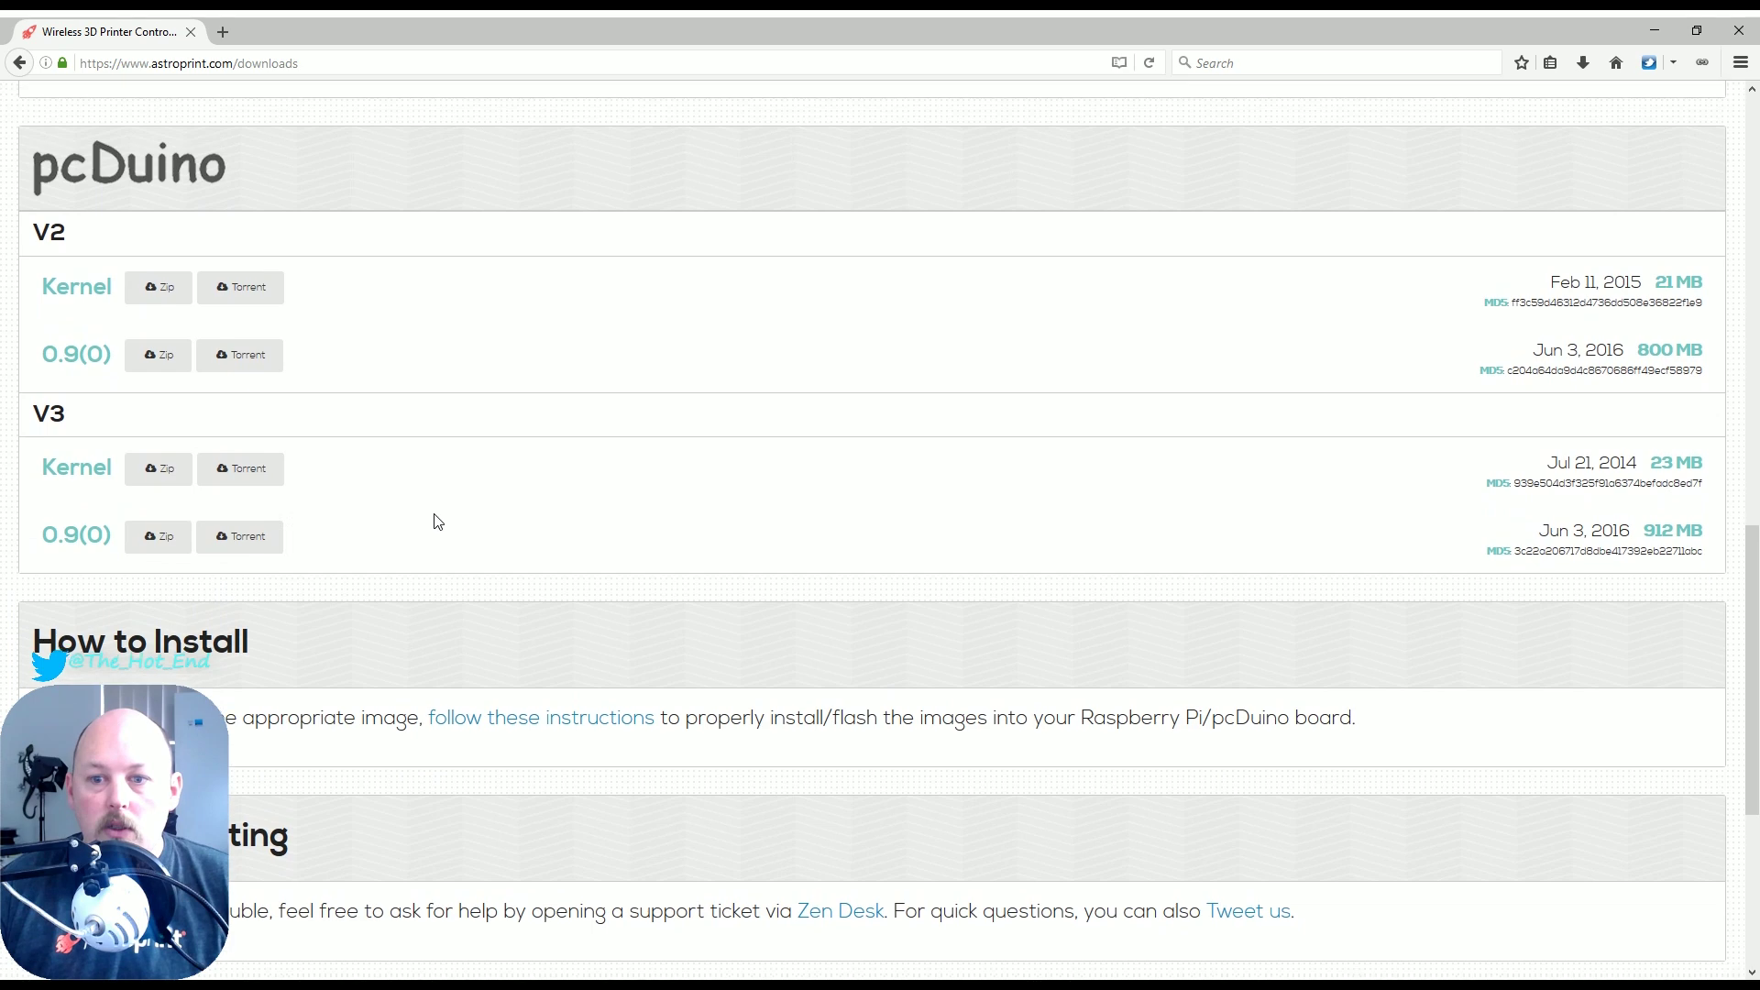
Follow the create-your-own-AstroBox instructions and expand the Raspberry Pi article
left_click(546, 726)
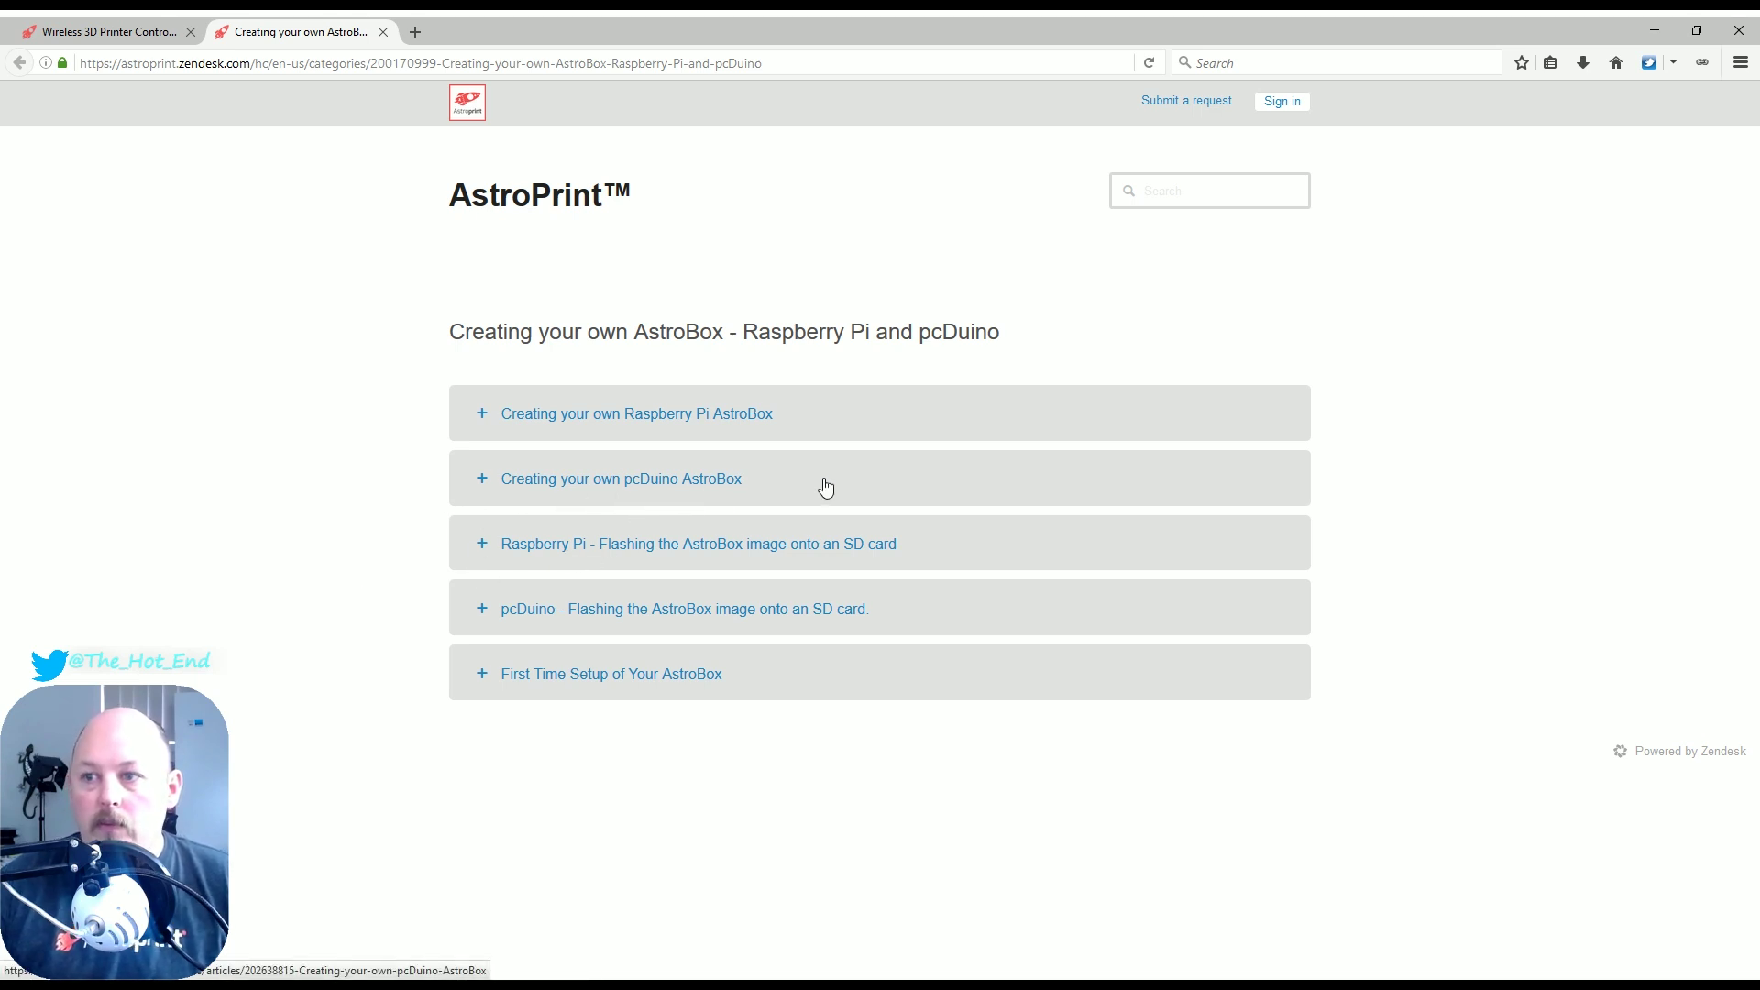
left_click(733, 424)
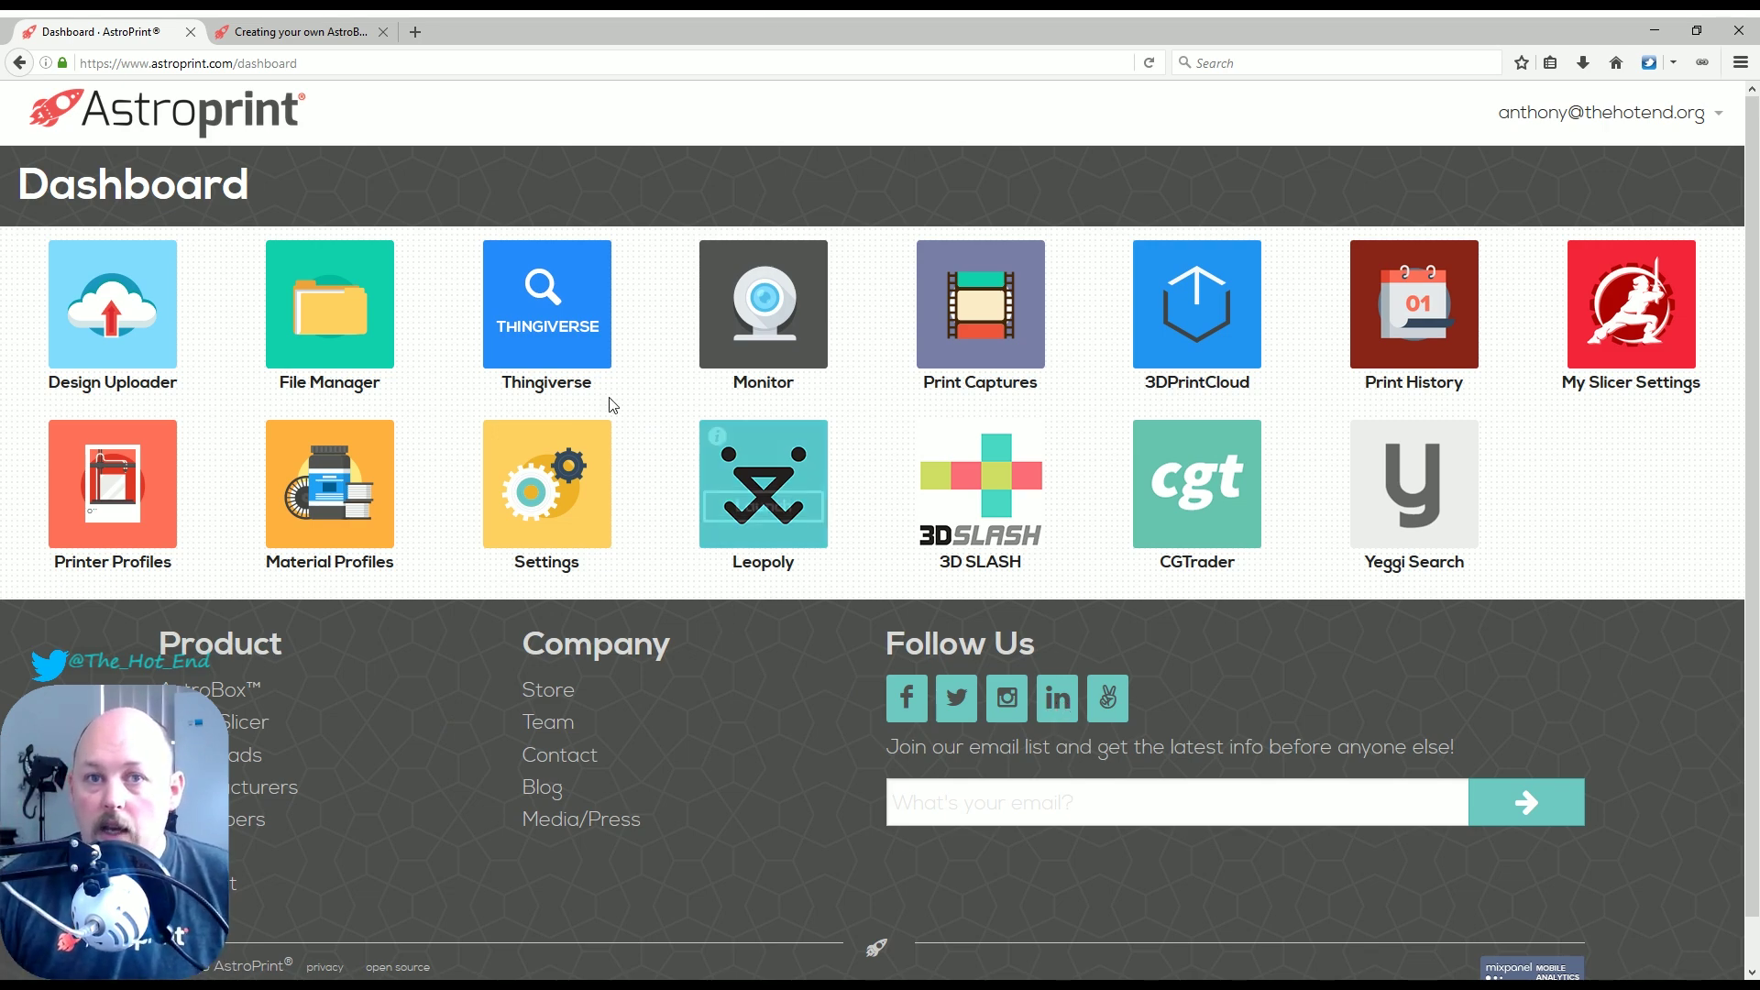
left_click(284, 30)
Log into the local AstroBox at 192.168.1.6 with the account password, view printing, then close that tab
left_click(240, 64)
type("192.168.1.6/")
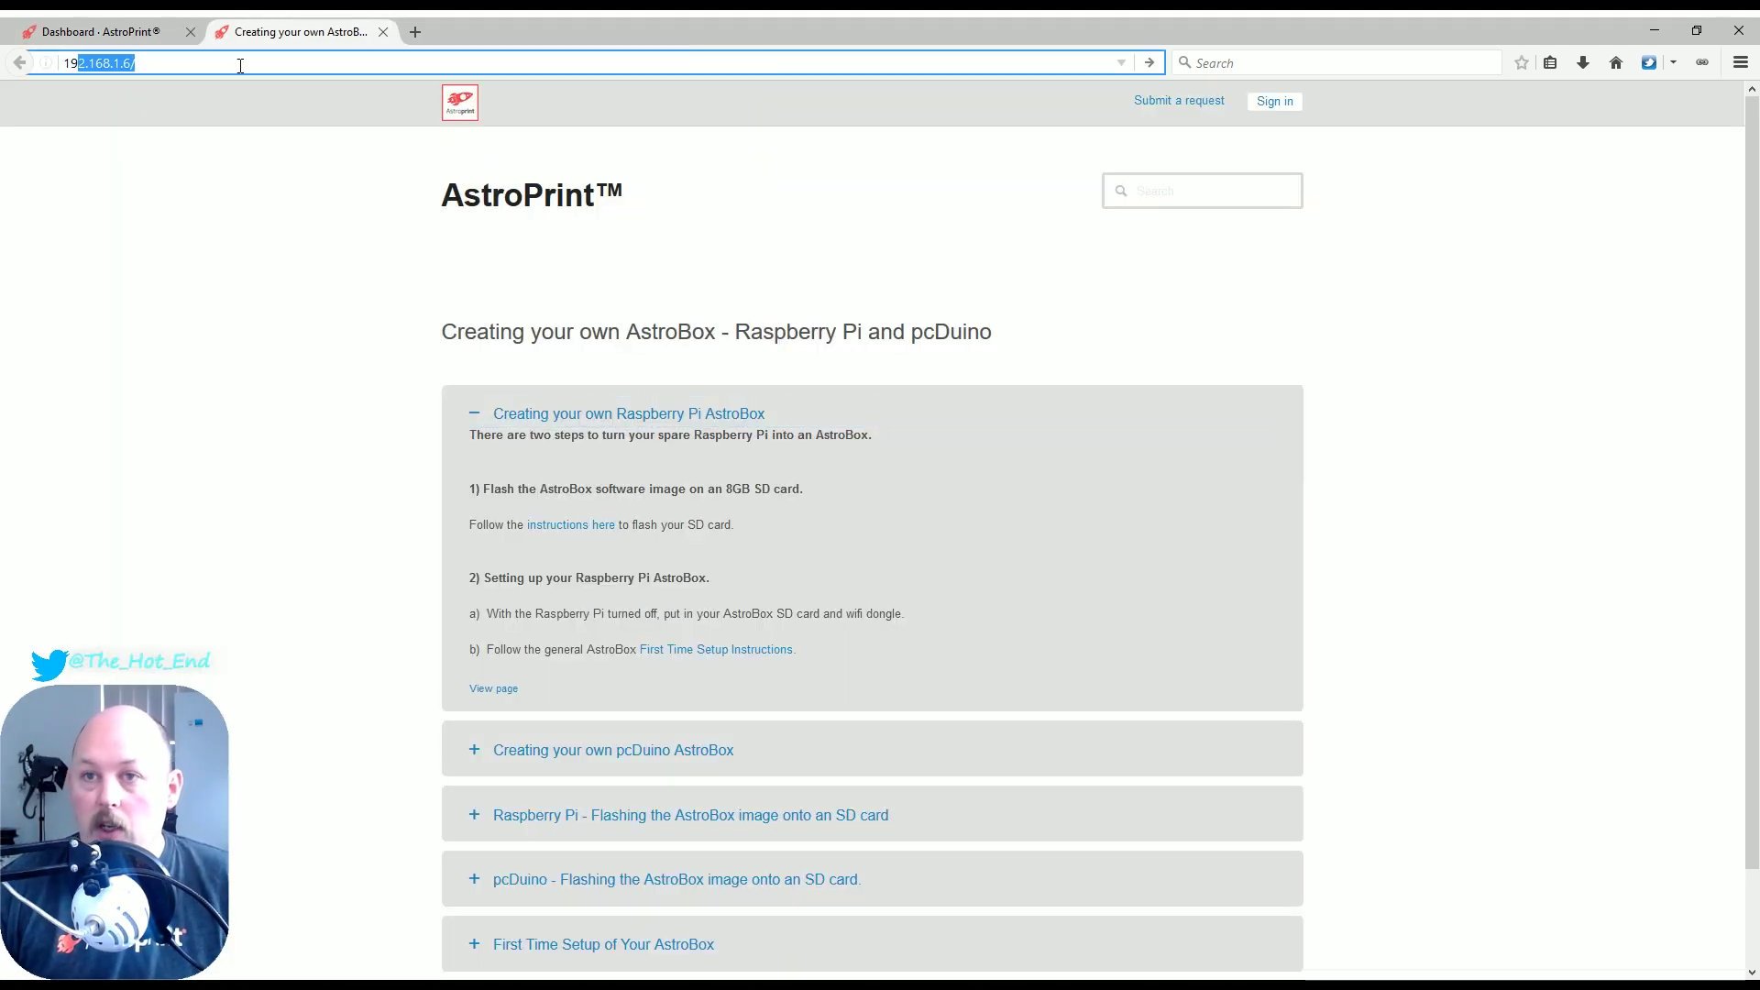
key("Return")
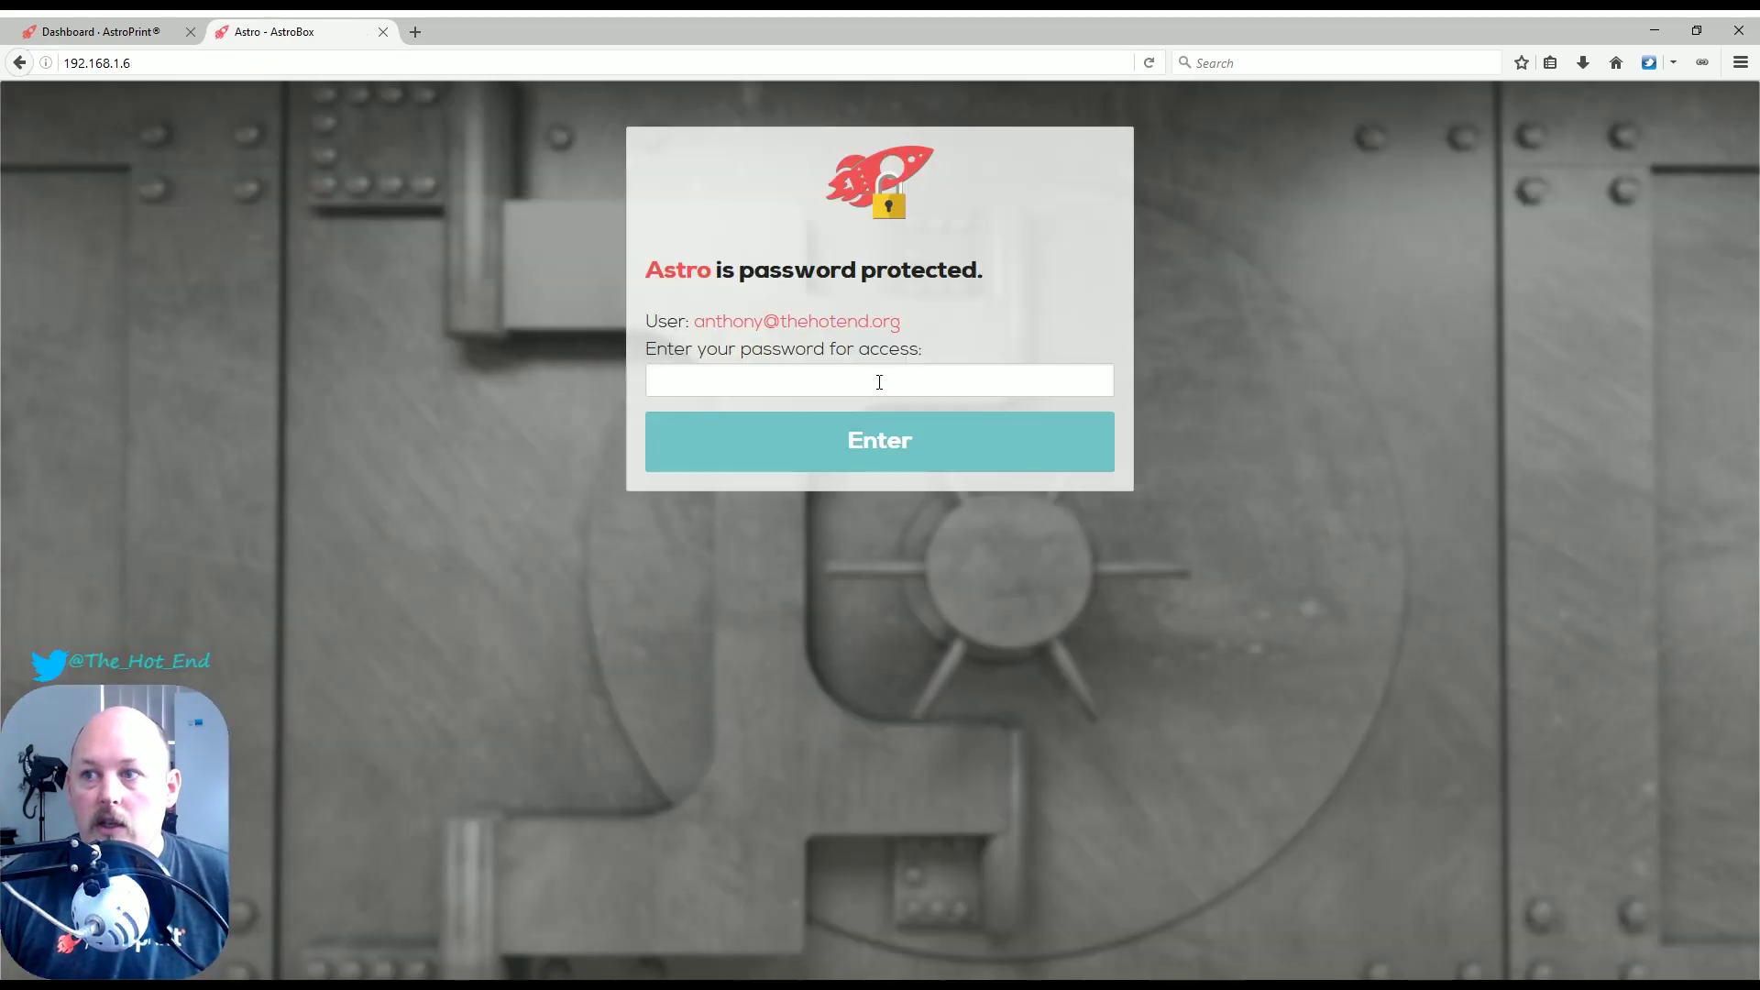
left_click(879, 383)
key("ctrl+v")
key("Return")
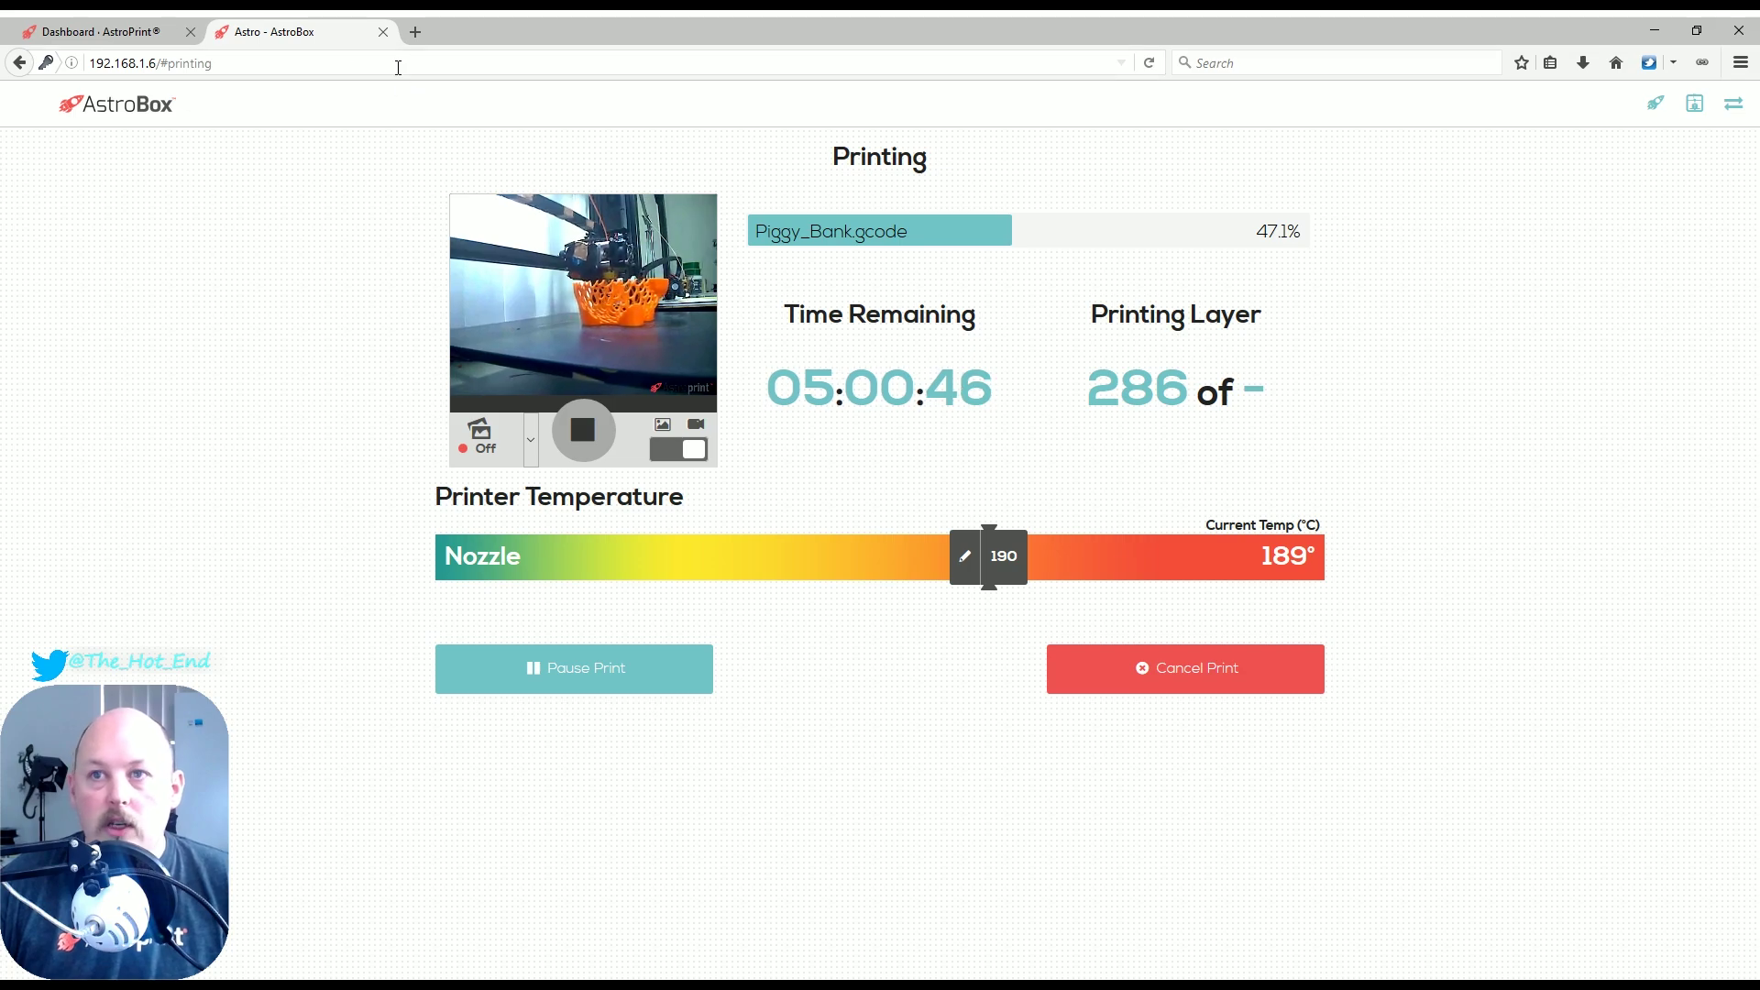
left_click(383, 32)
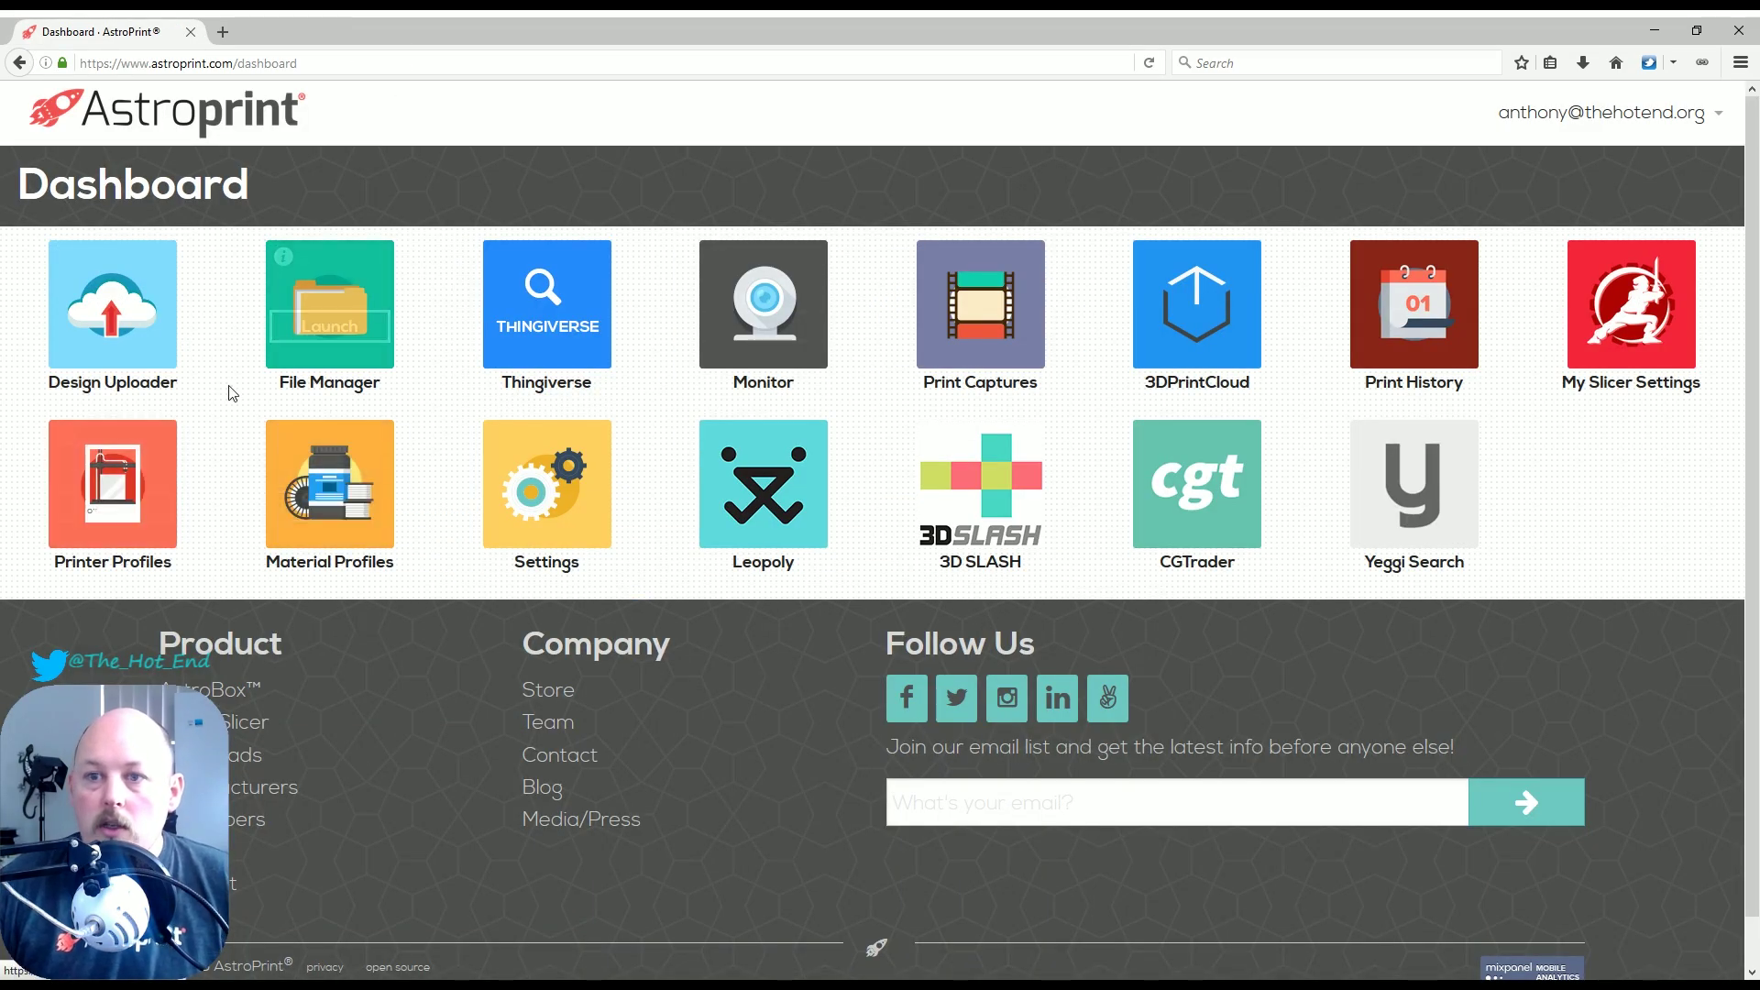
Watch the Design Uploader progress ring reach 86%, then go to the printer profiles app
mouse_move(385, 533)
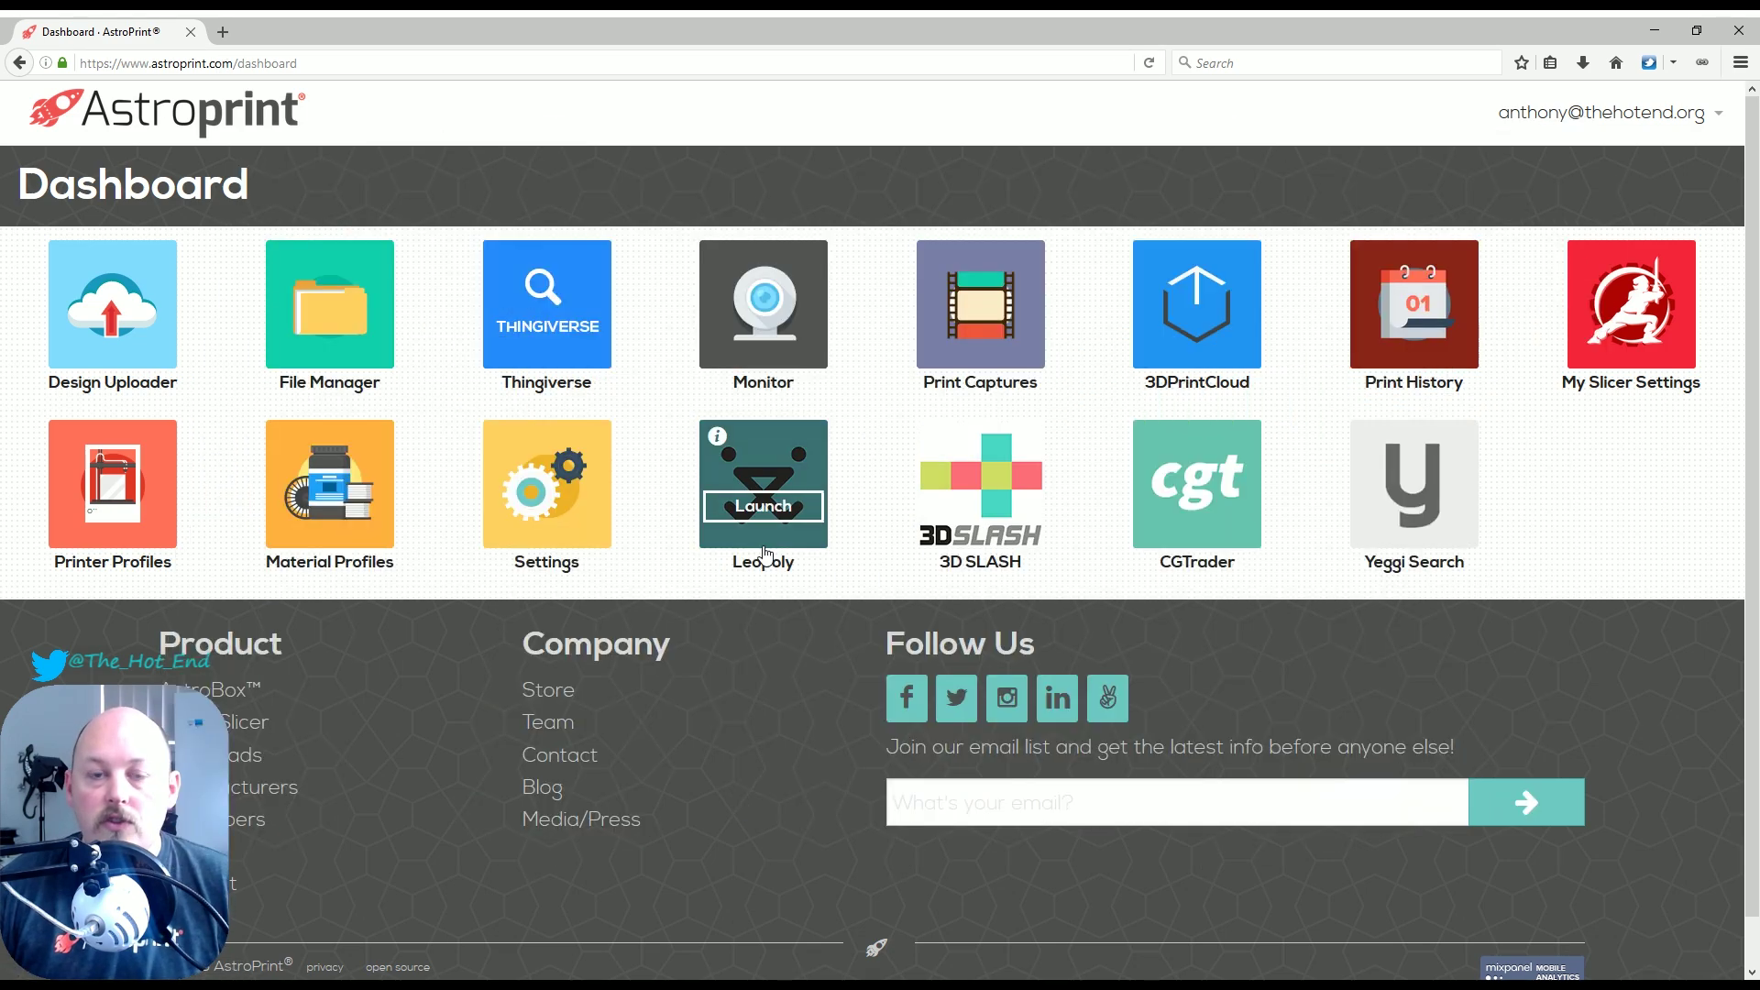
mouse_move(323, 557)
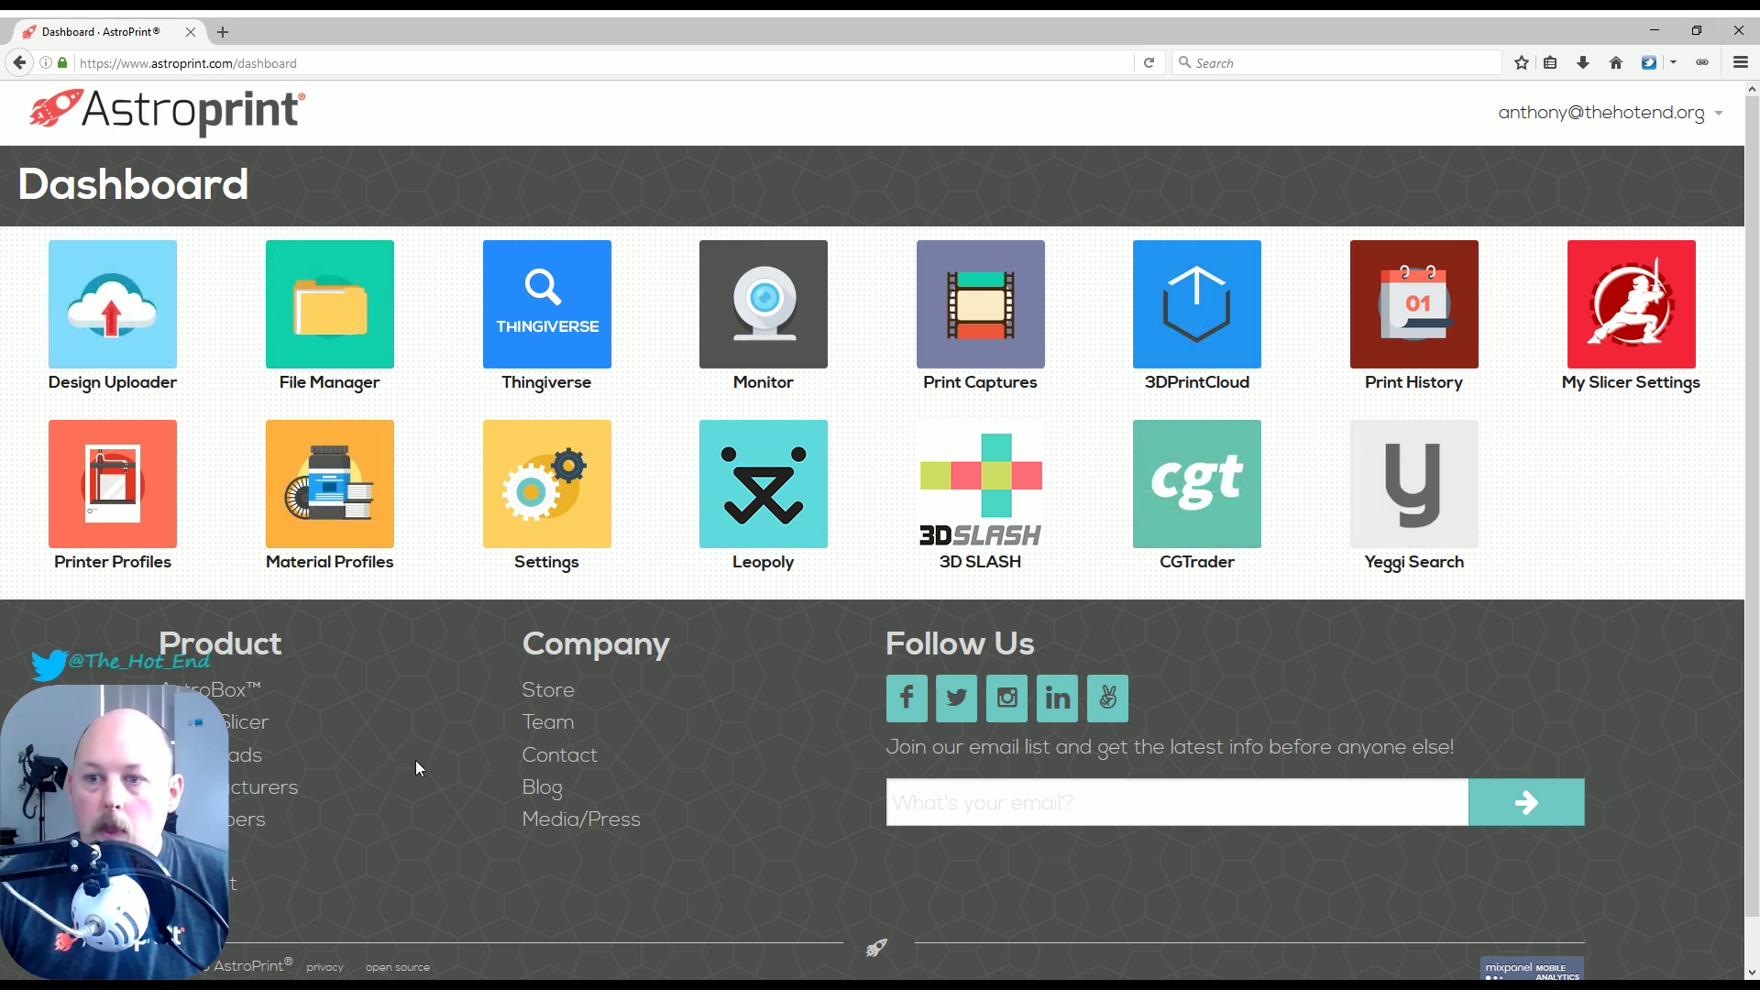
mouse_move(159, 332)
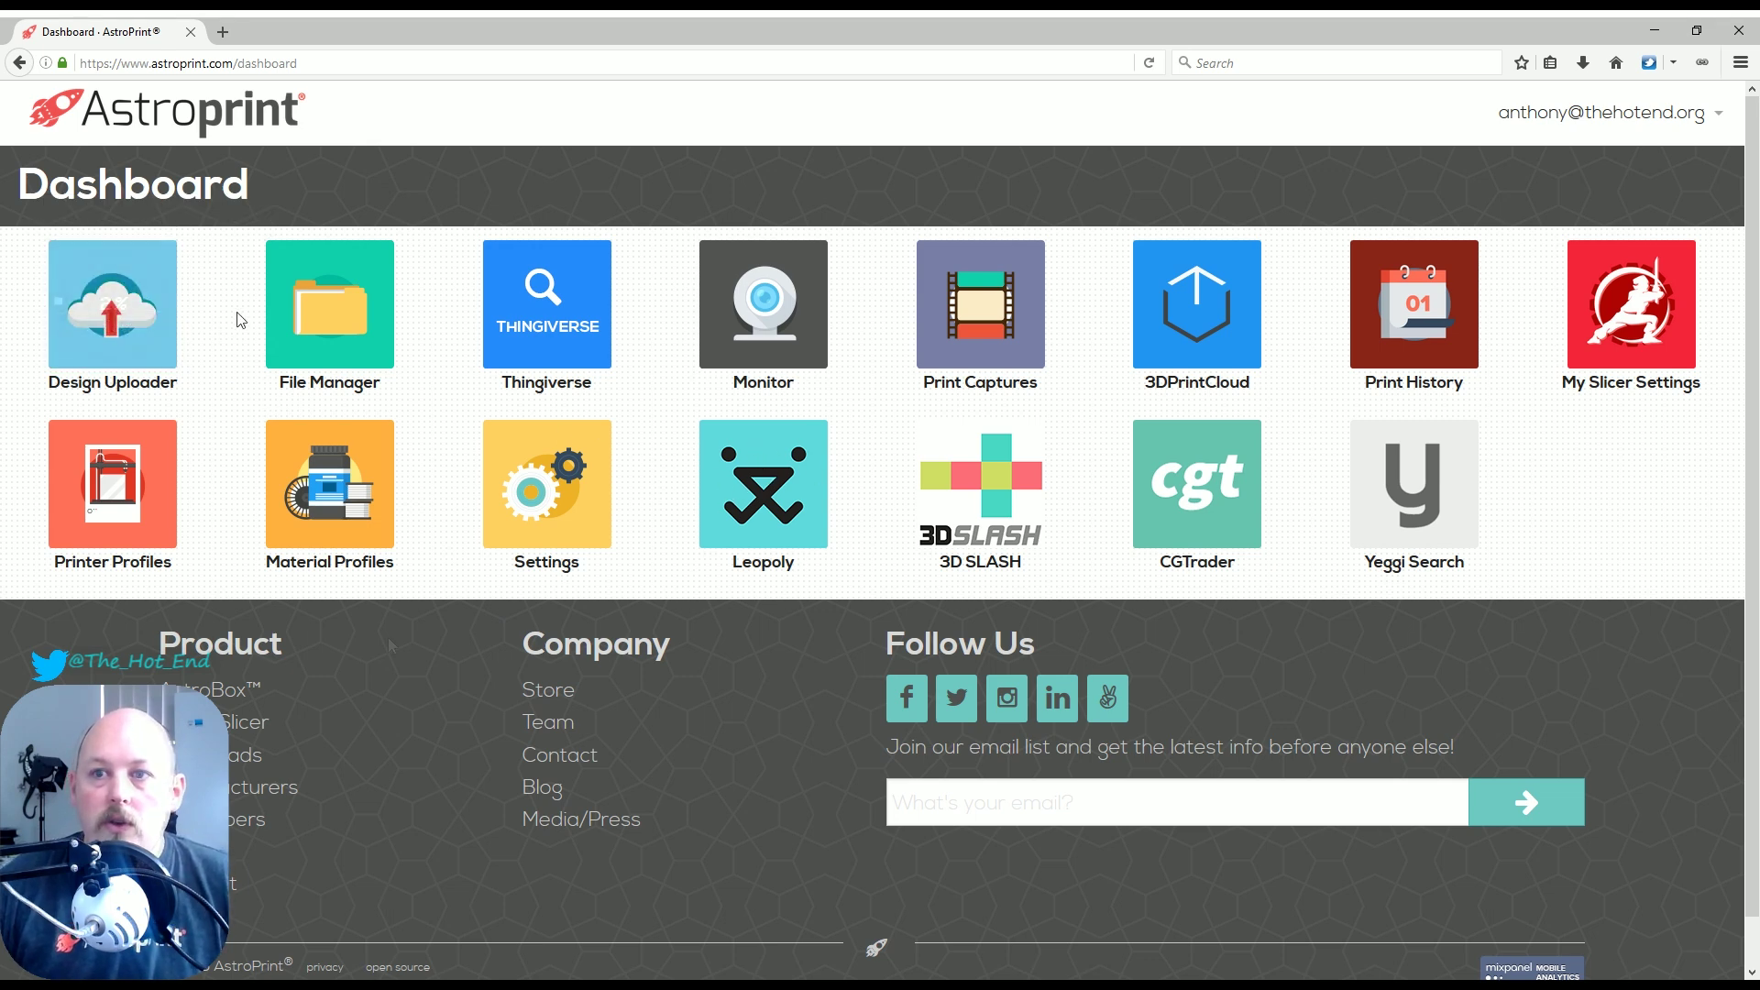
mouse_move(65, 505)
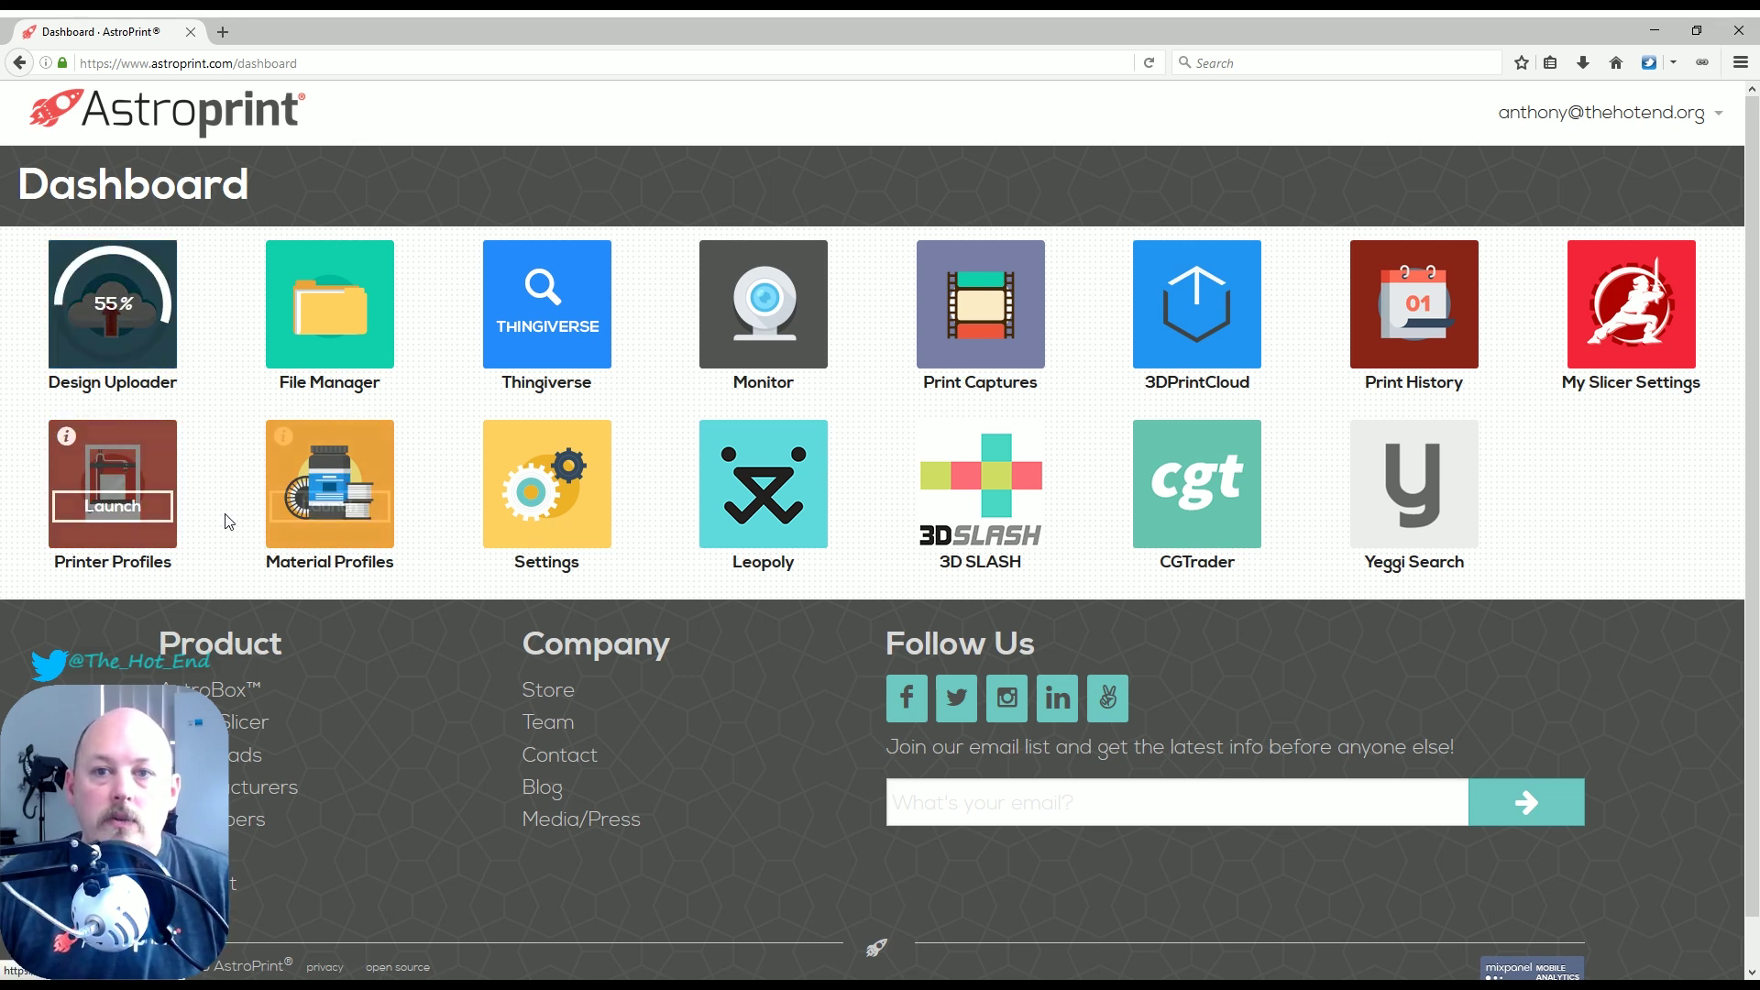
left_click(194, 551)
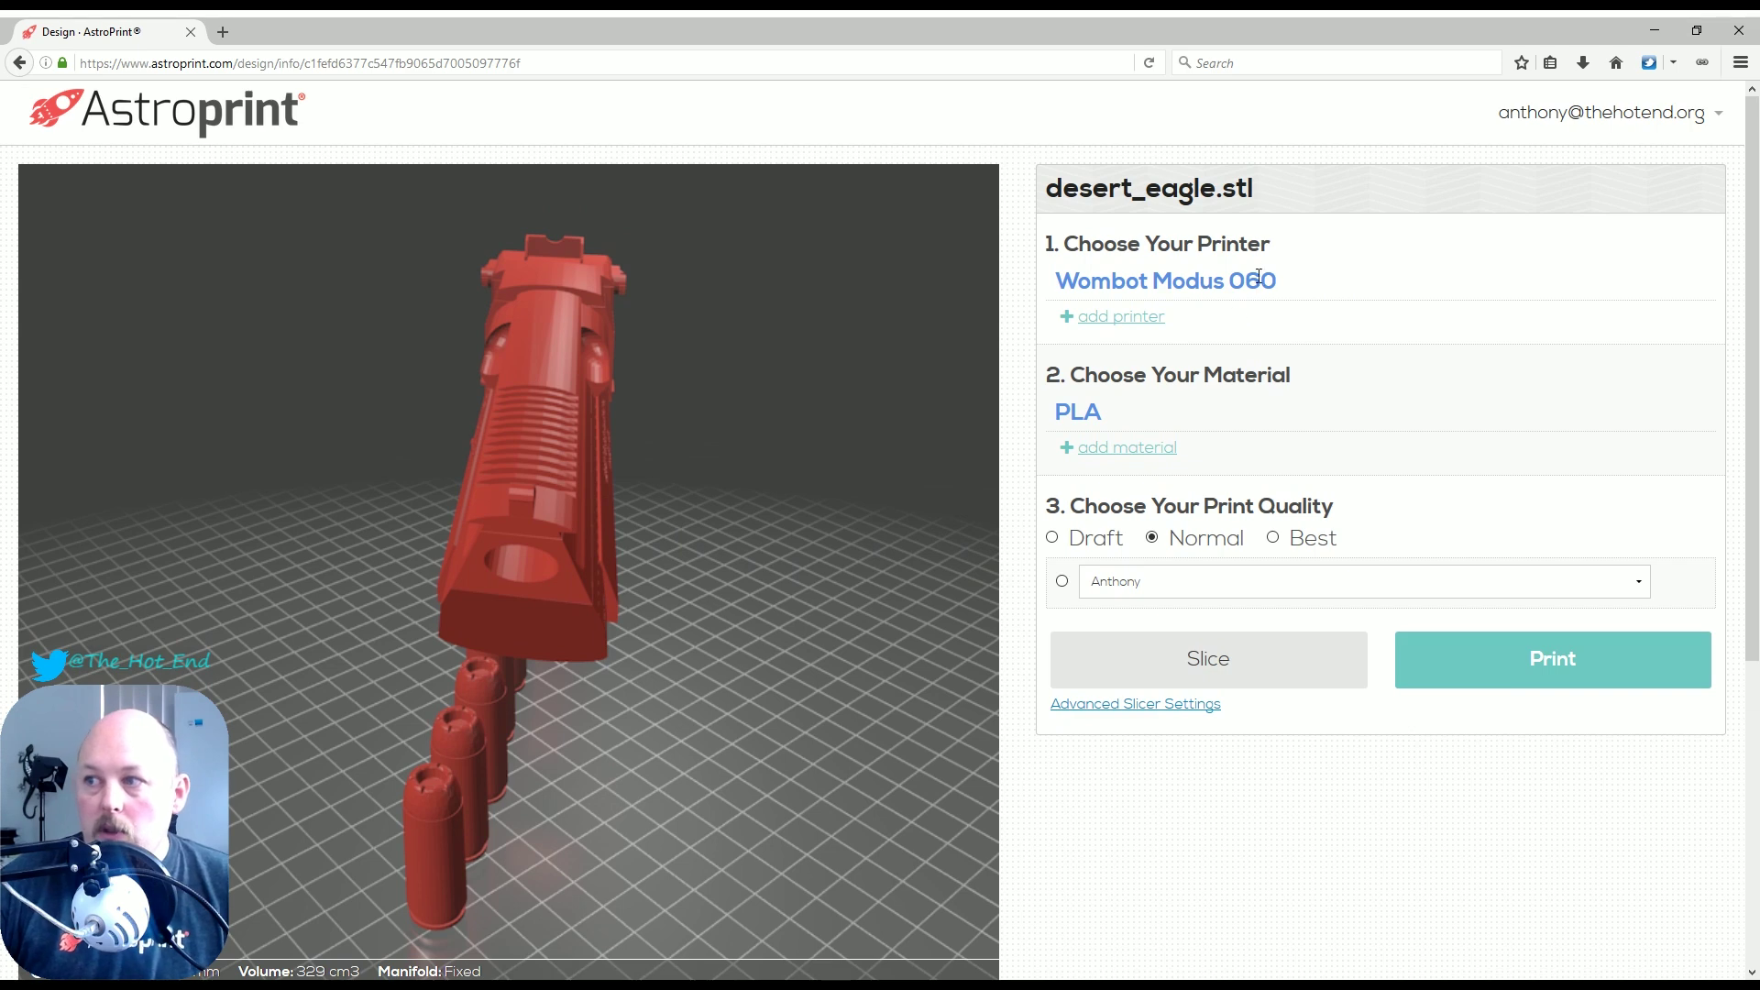
On the desert_eagle.stl design page, choose 'add material' under Choose Your Material
scroll(1157, 417, "down", 2)
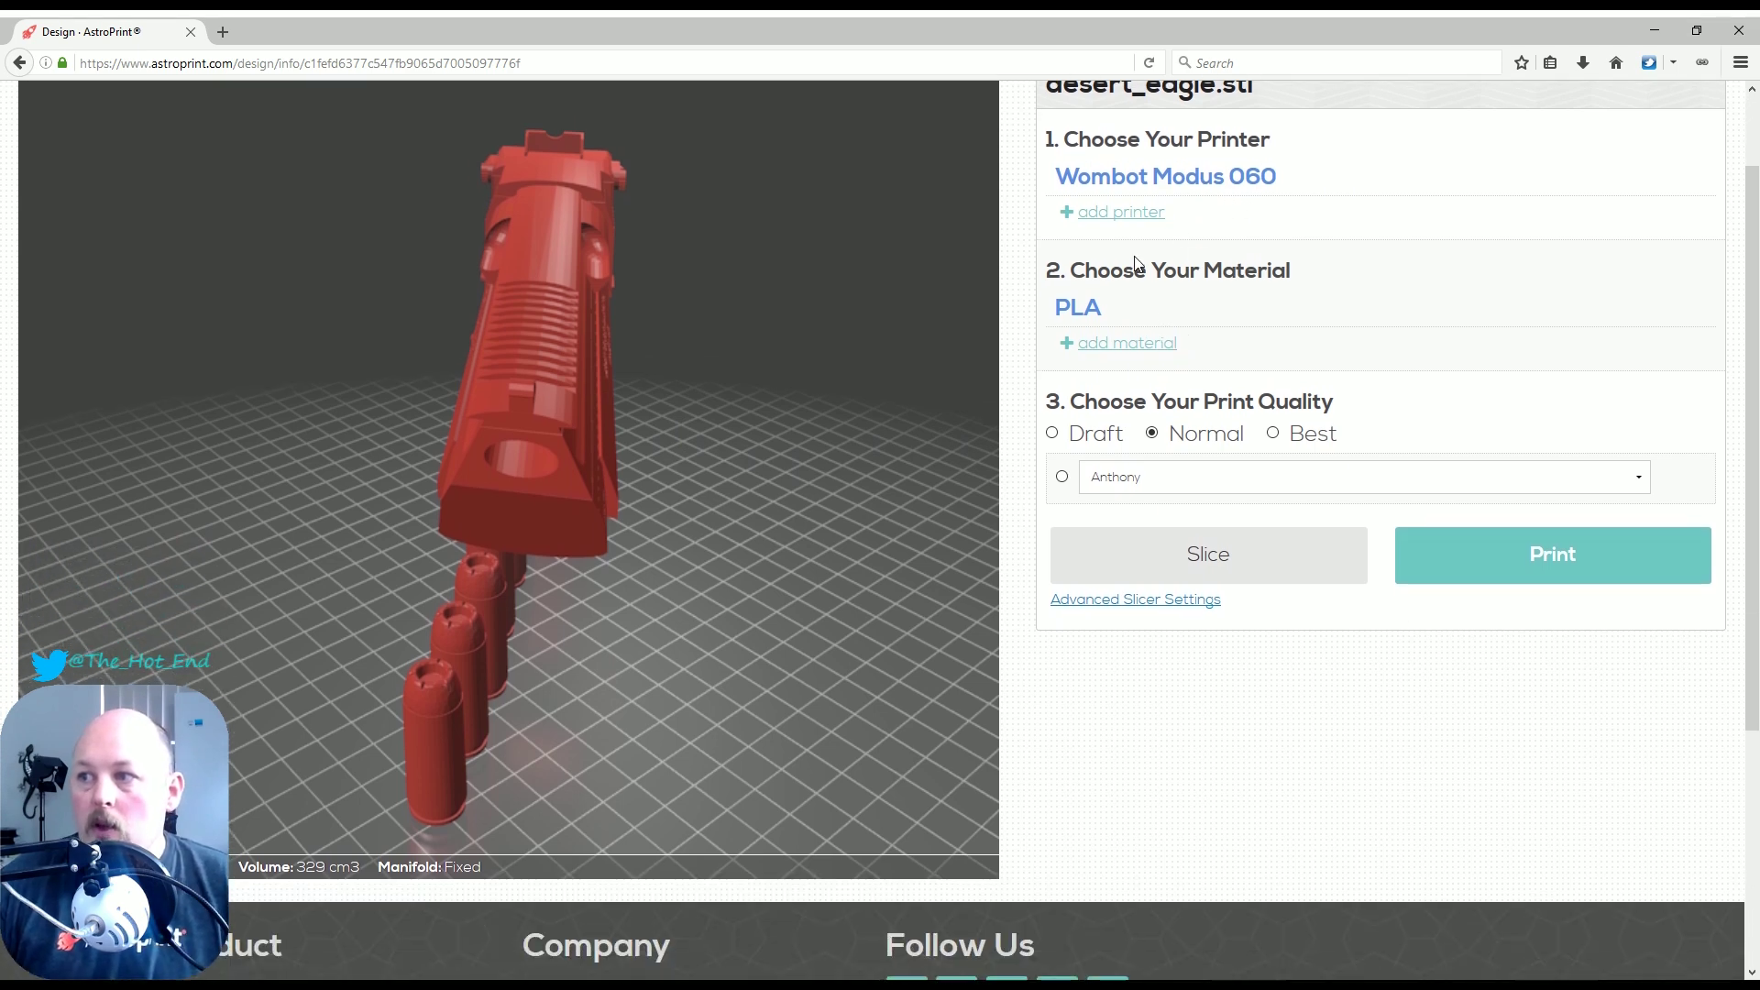
left_click(1146, 345)
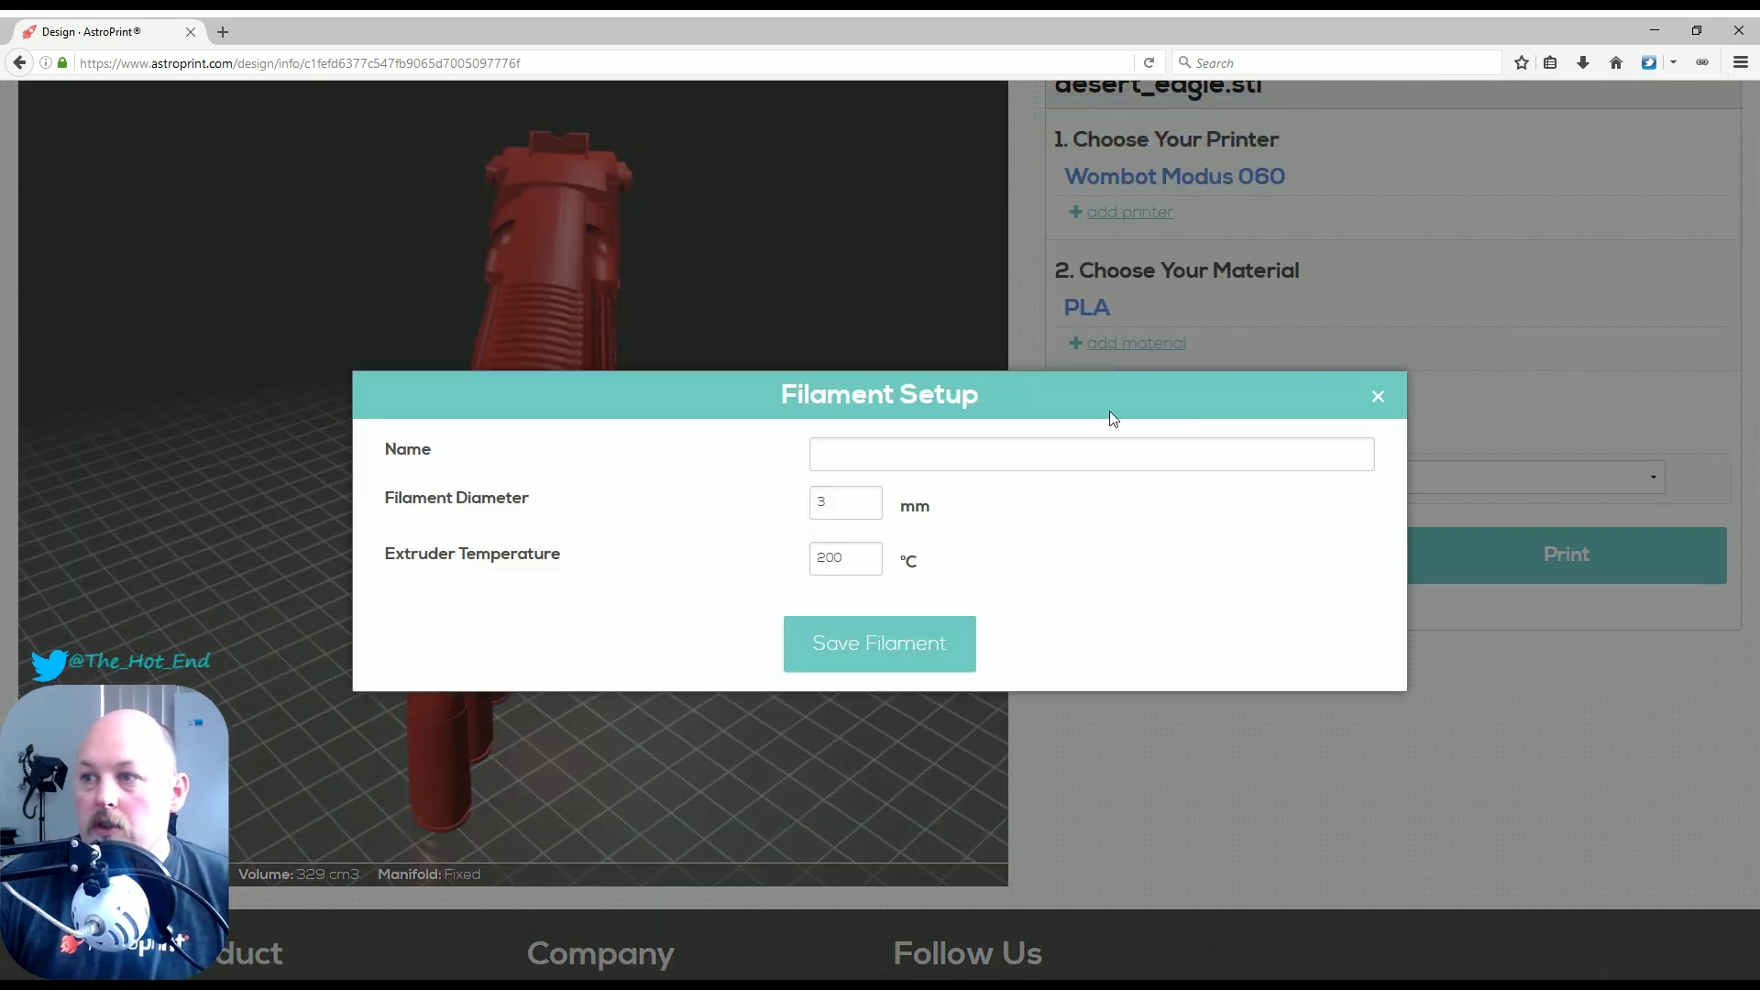
Define a PetG filament with 1.75 mm diameter and a set extruder temperature, and save it
left_click_drag(987, 382, 1079, 284)
left_click(1039, 399)
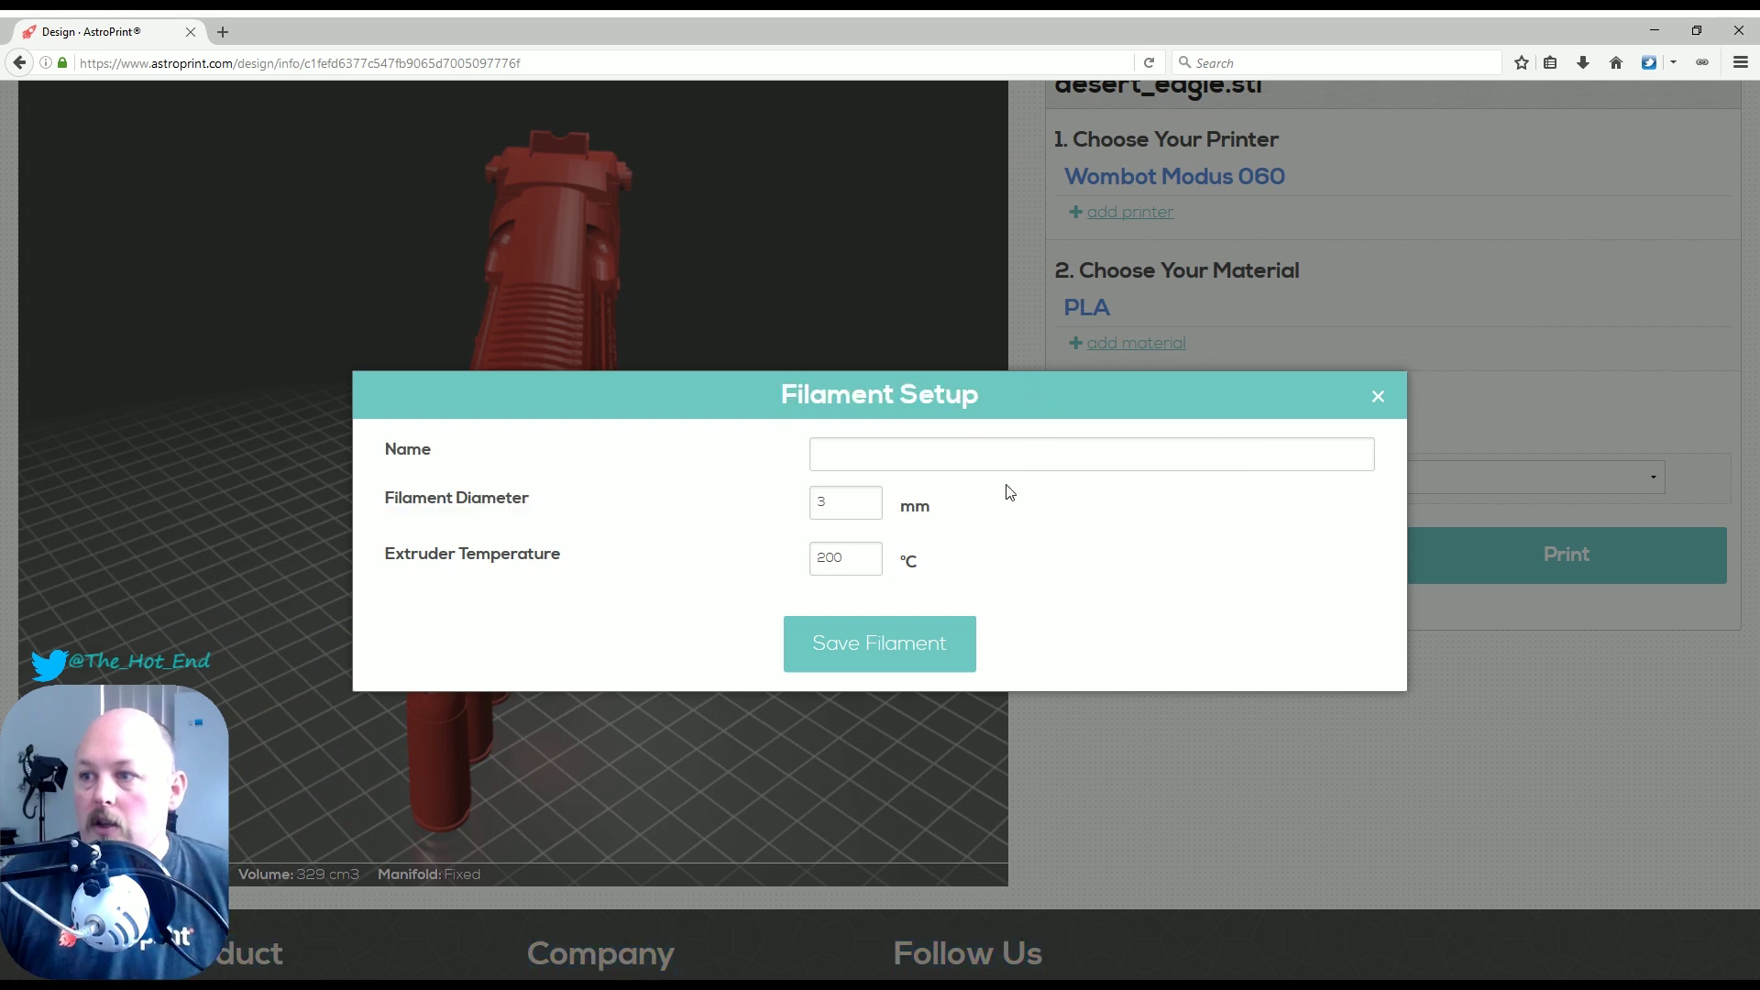
left_click(912, 449)
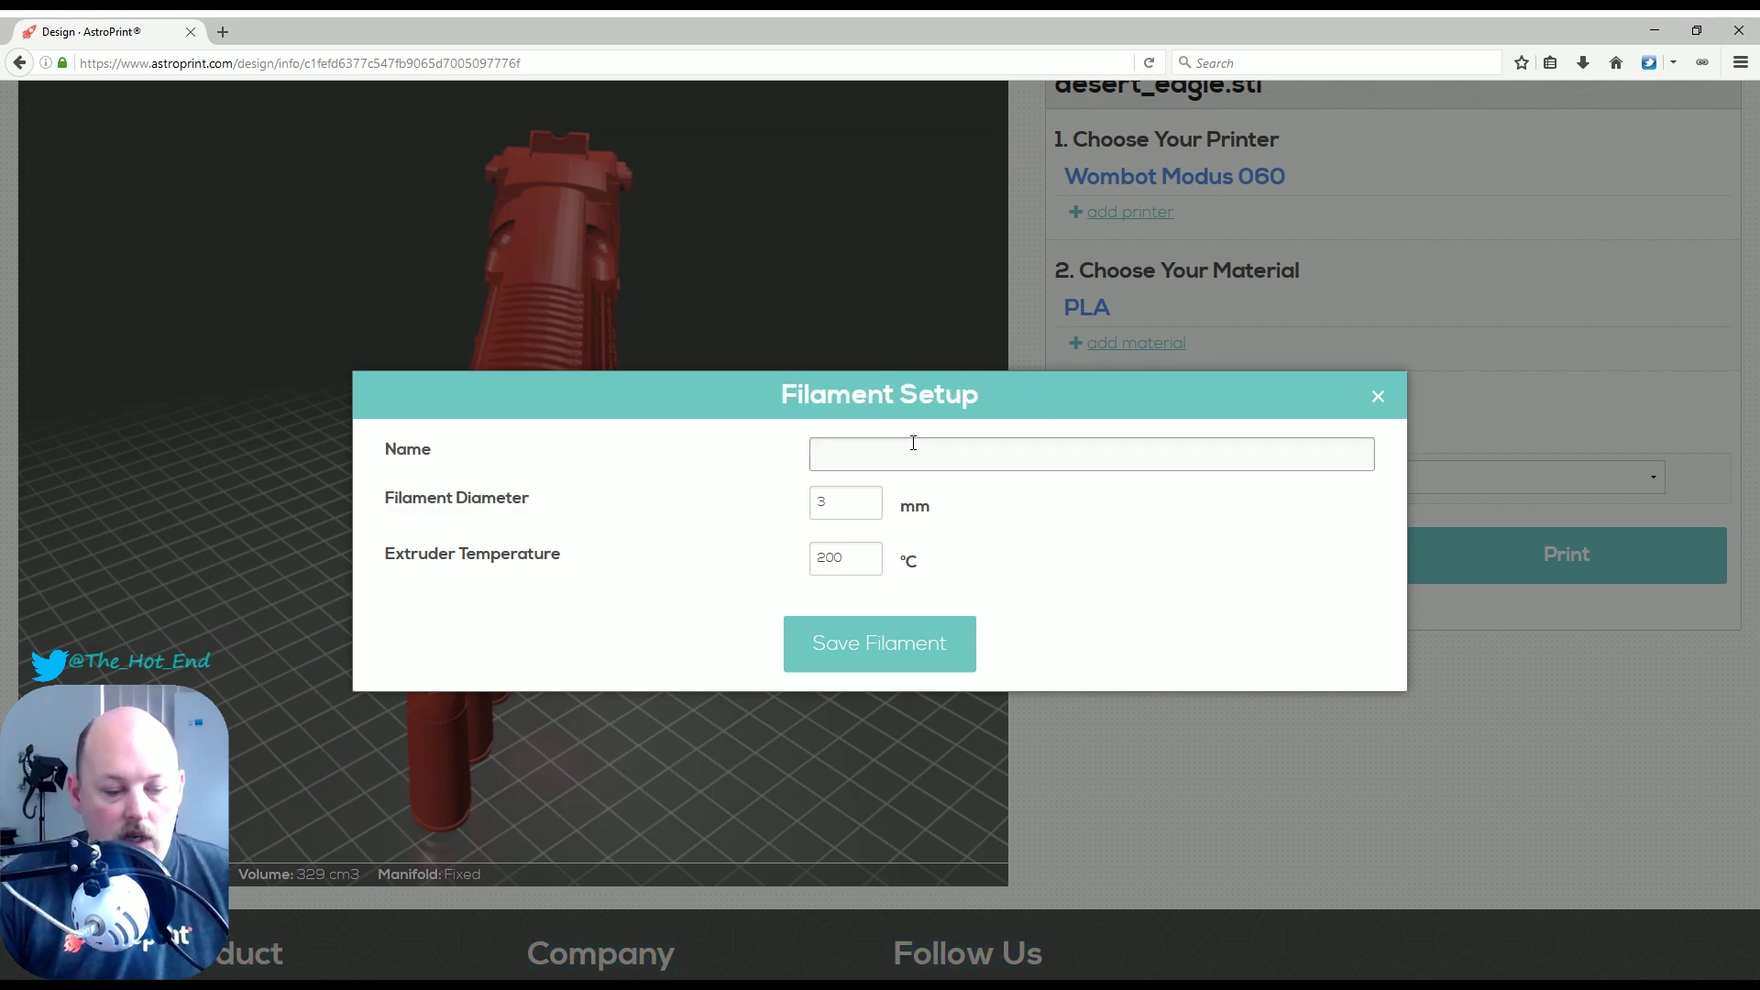
type("PetG")
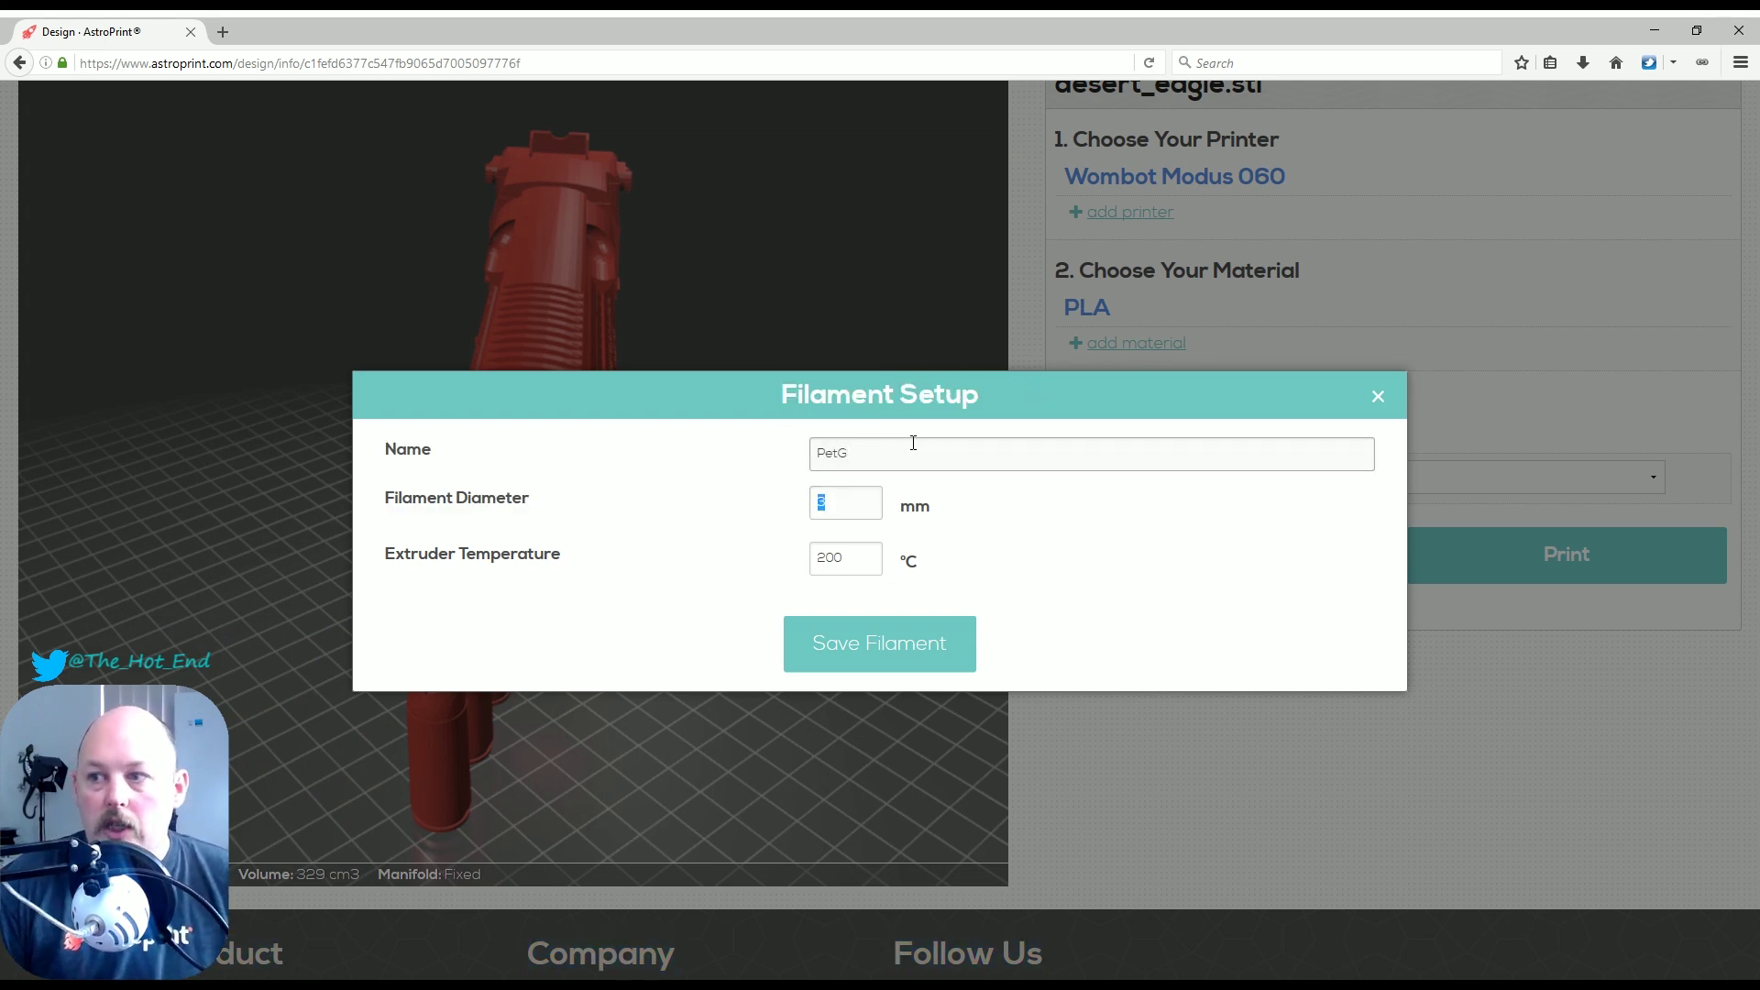
type("1.75")
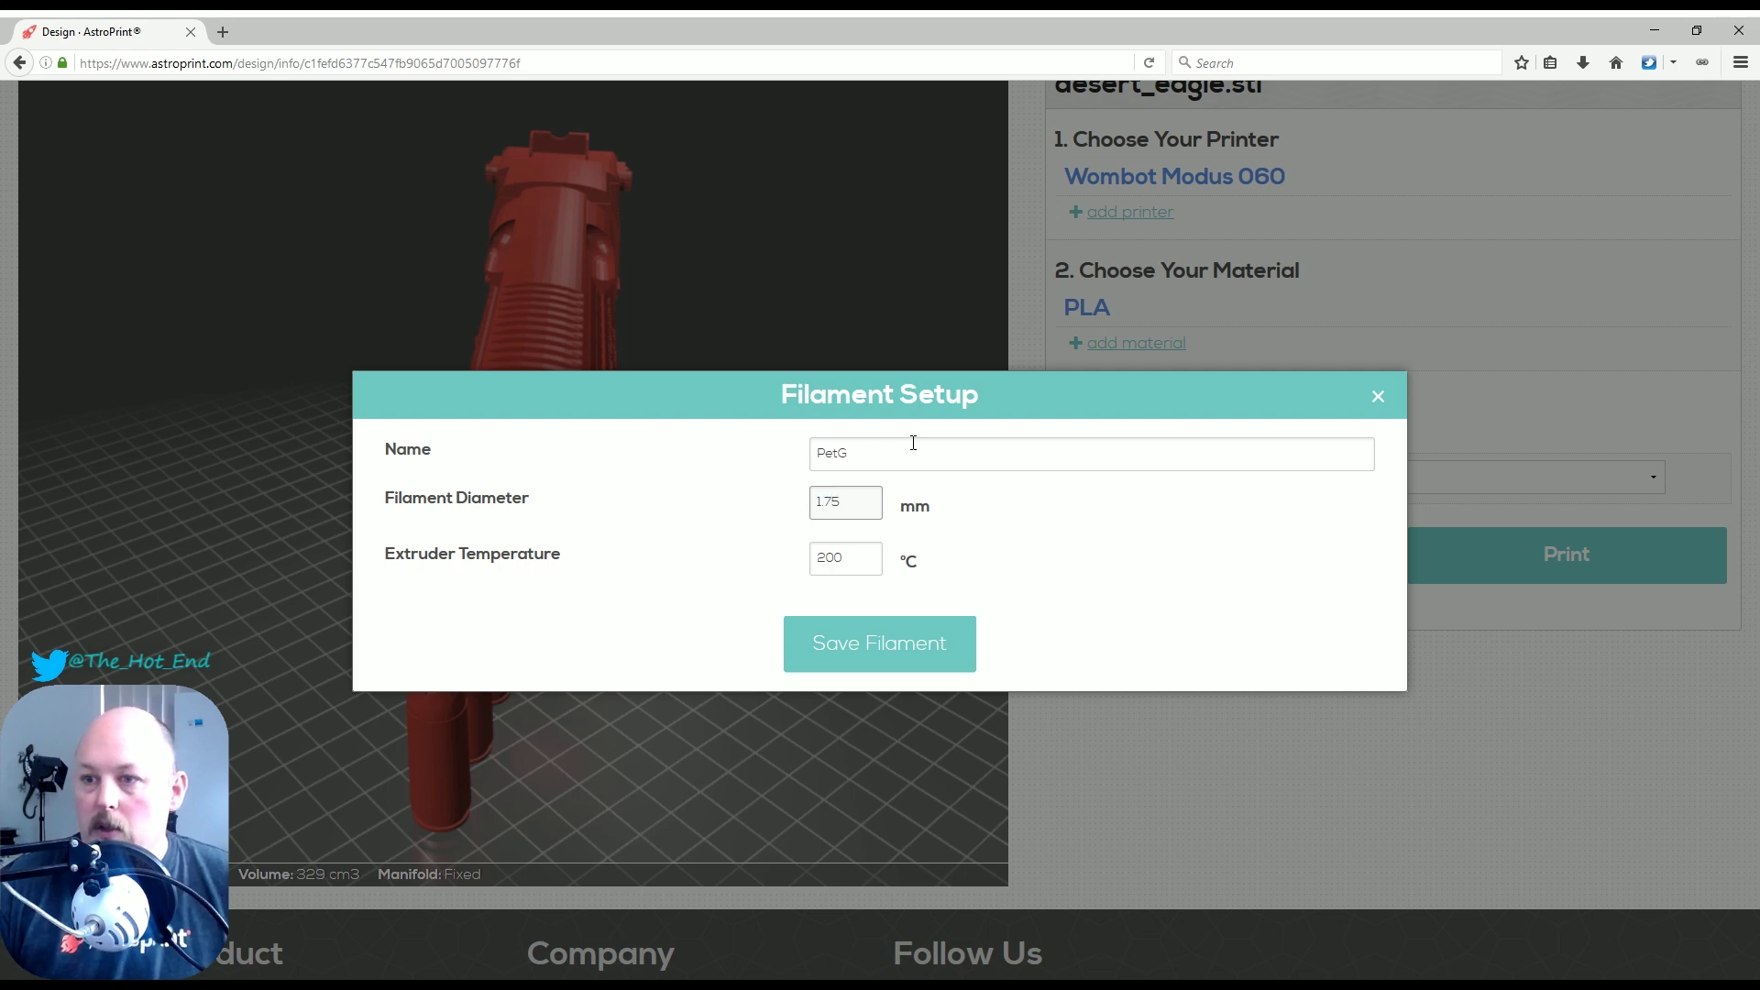
key("Tab")
type("2")
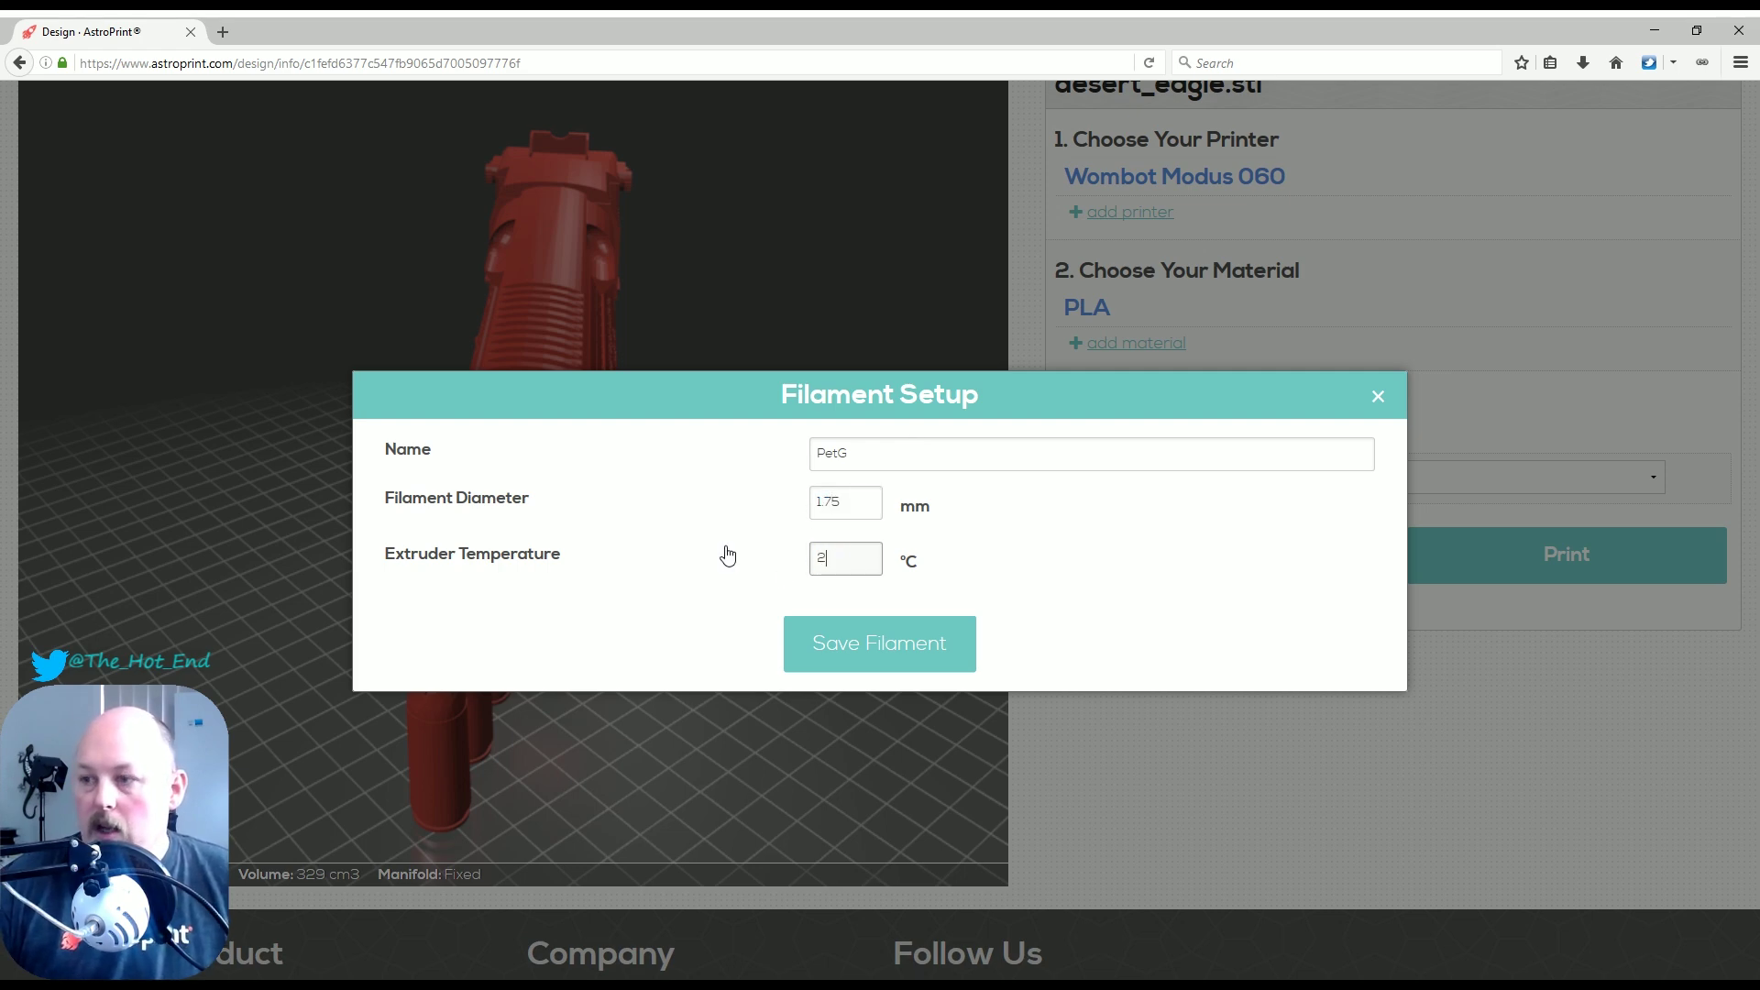
left_click(836, 641)
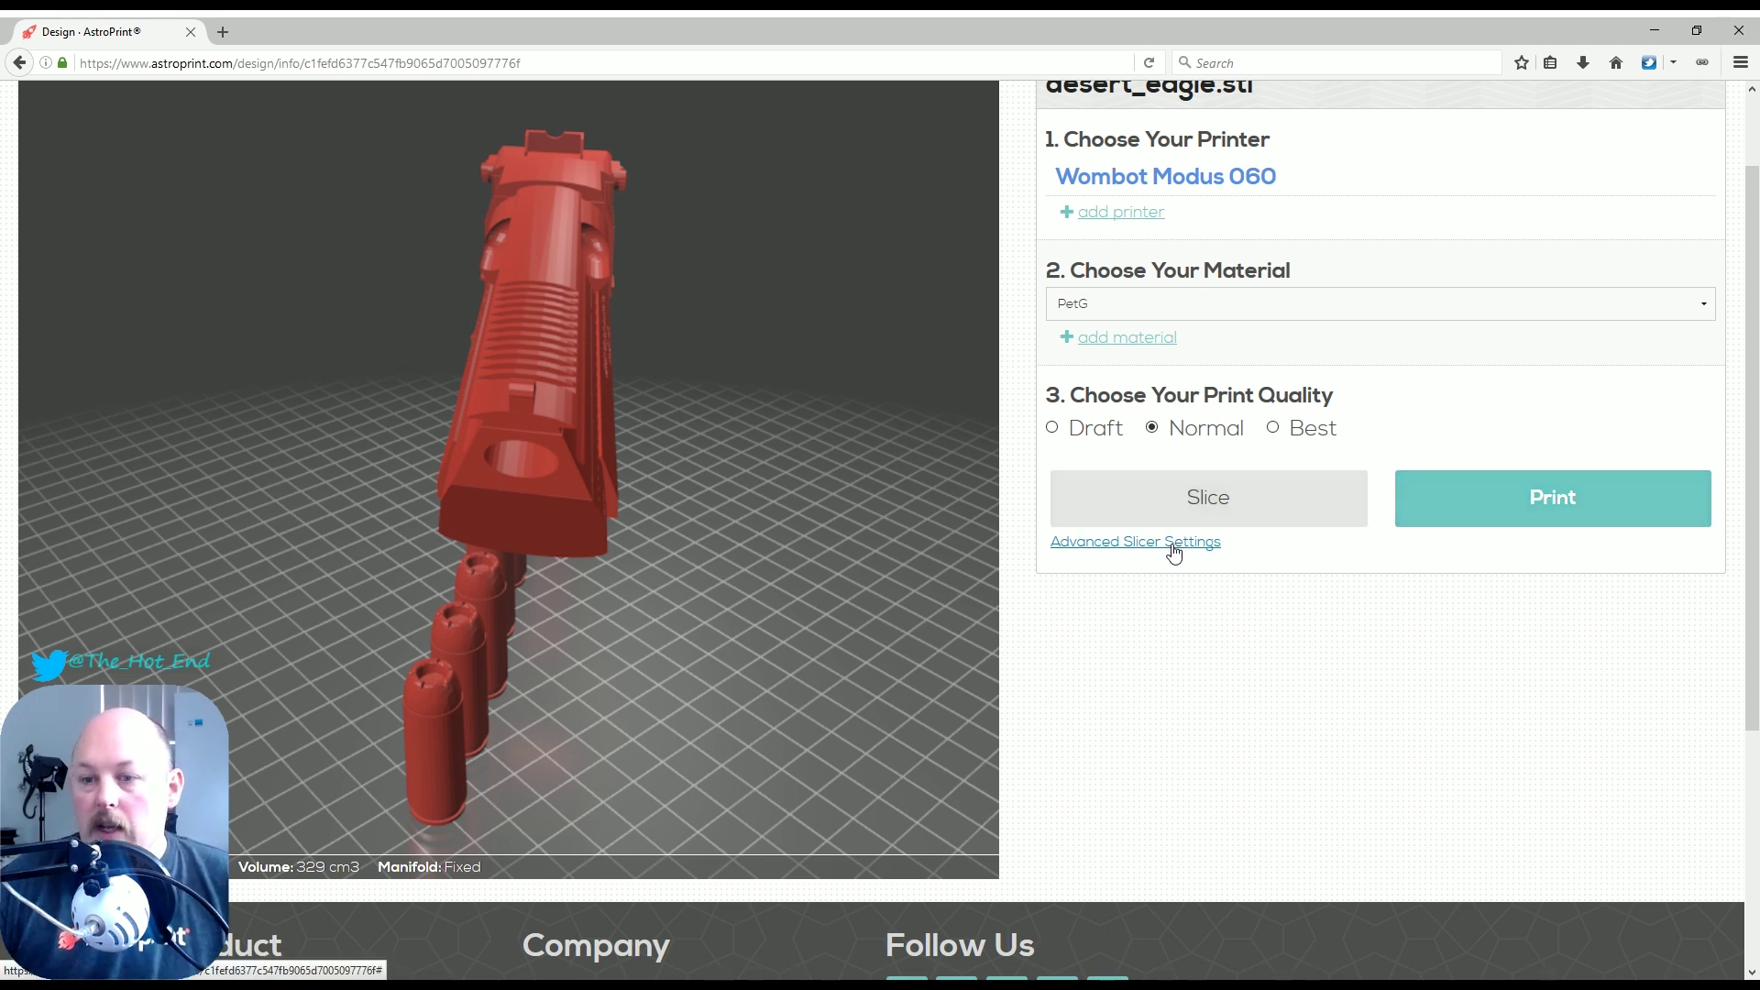
In Advanced Slicer Settings, change the Layer Height from 0.3 to 0.2
left_click(1173, 544)
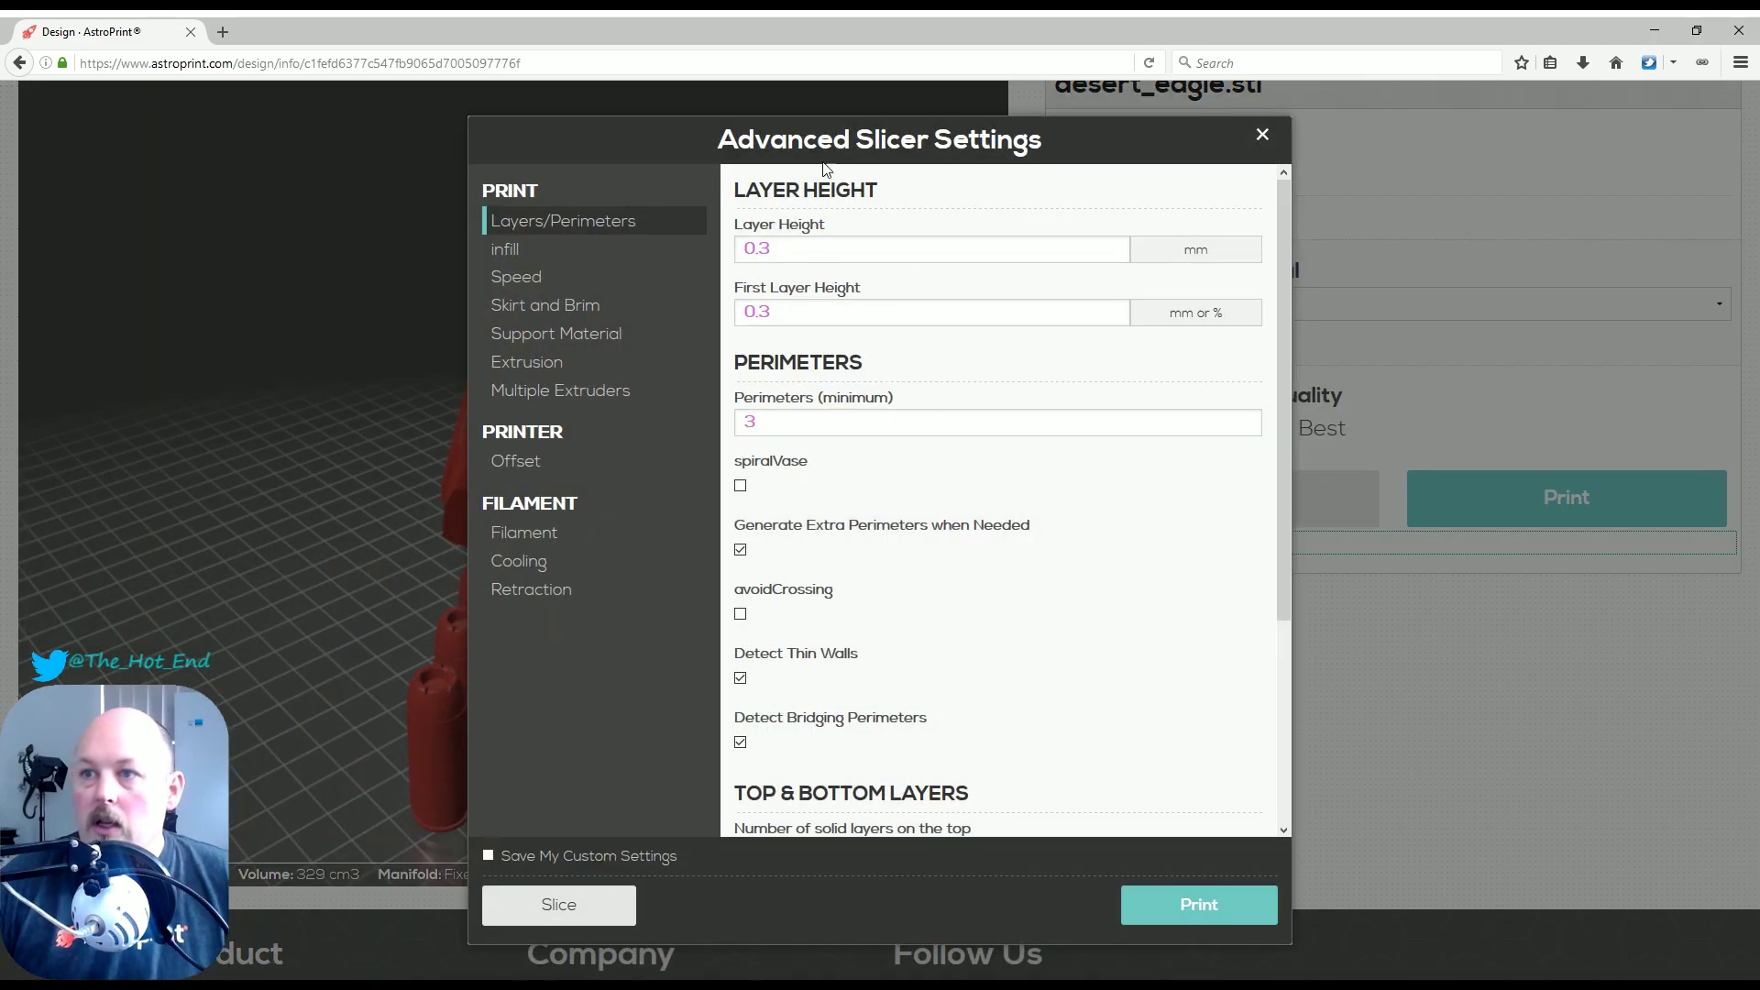
left_click_drag(787, 140, 825, 140)
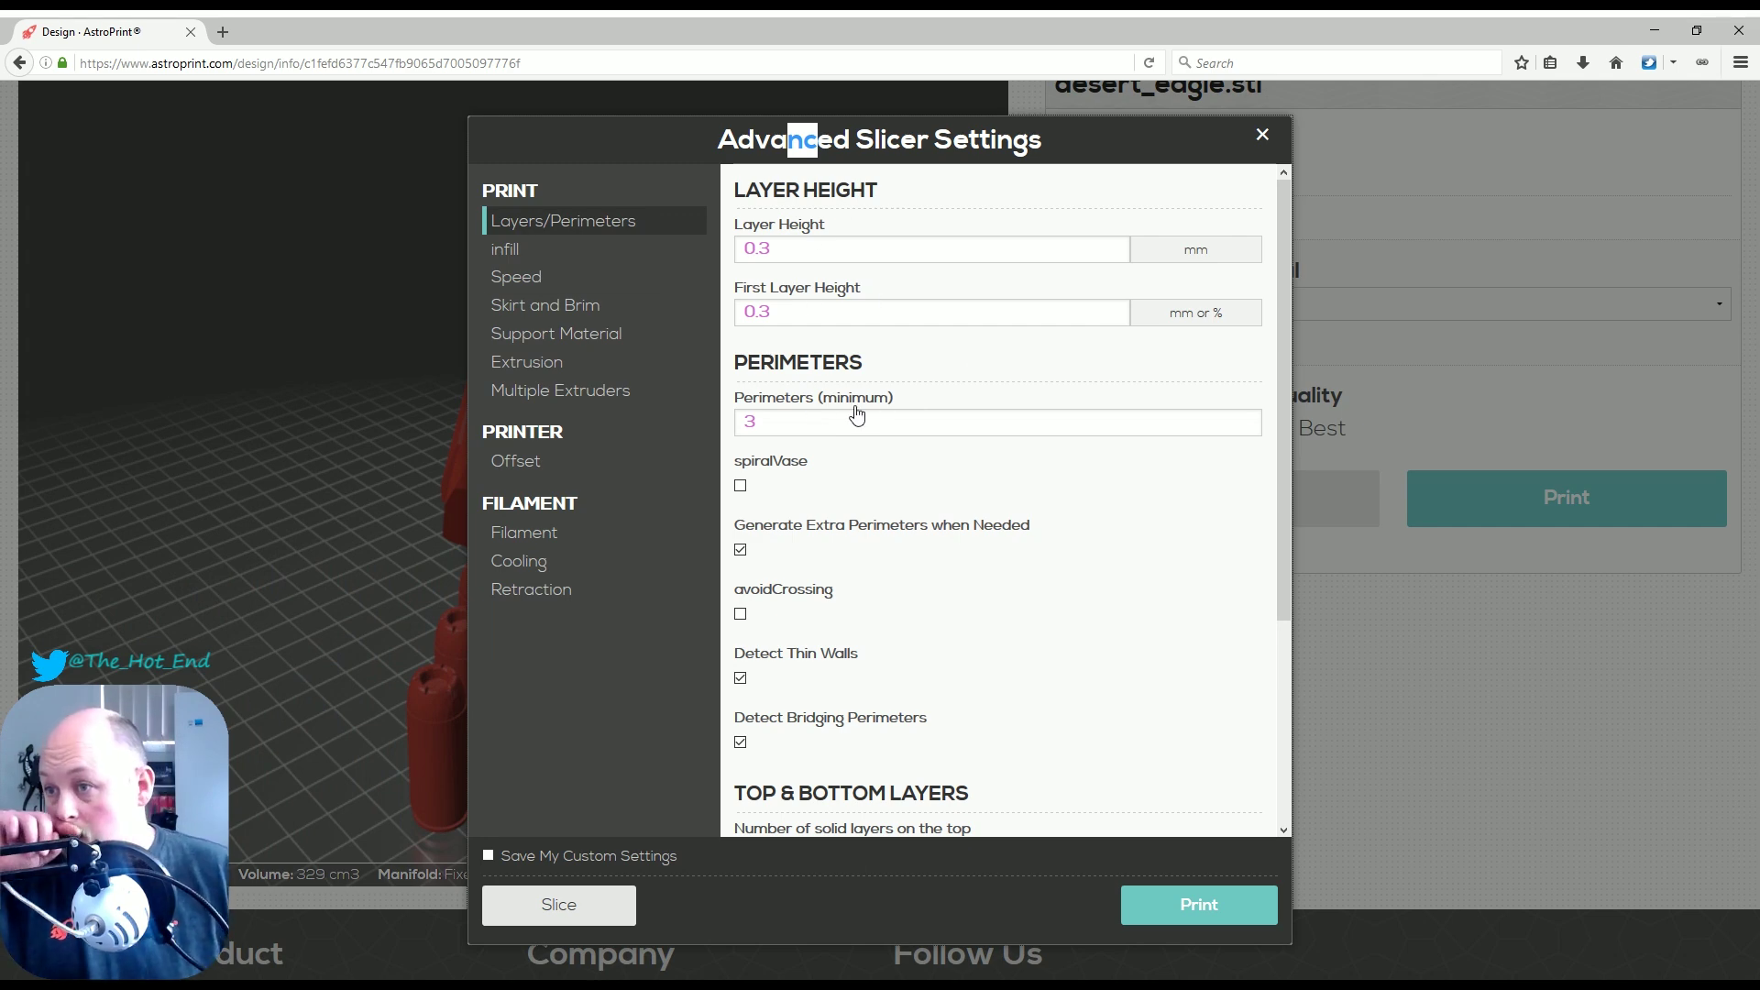
left_click(770, 248)
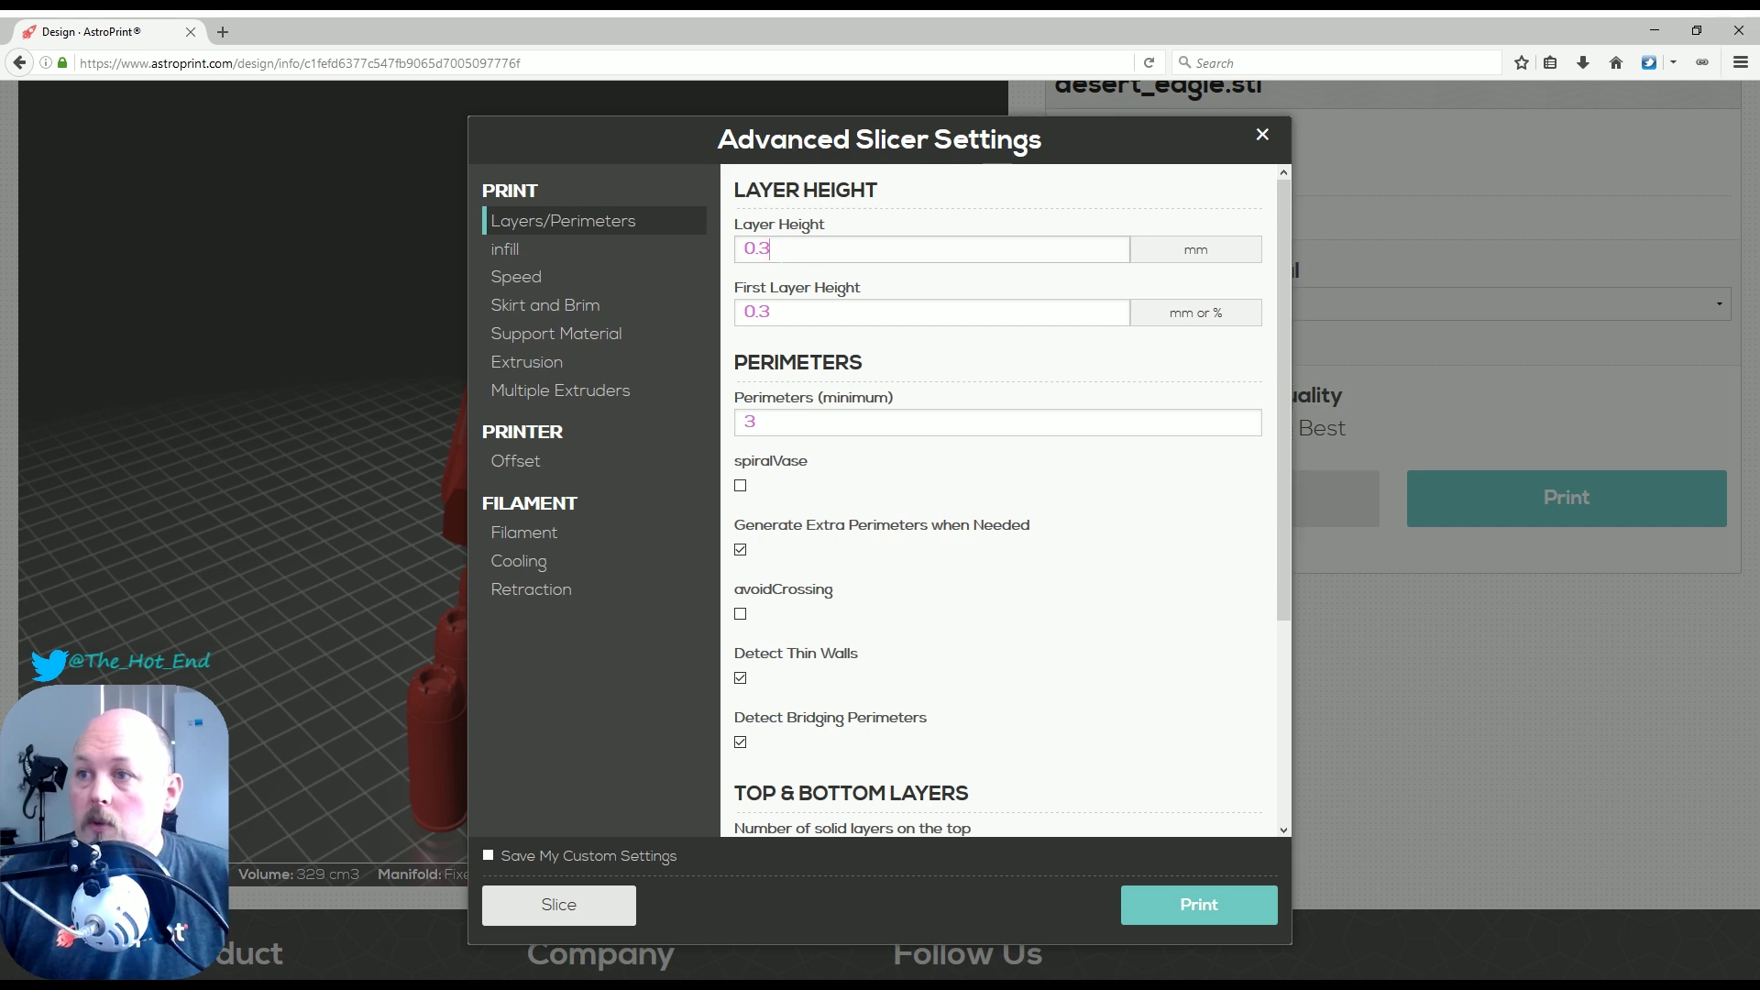
key("ctrl+a")
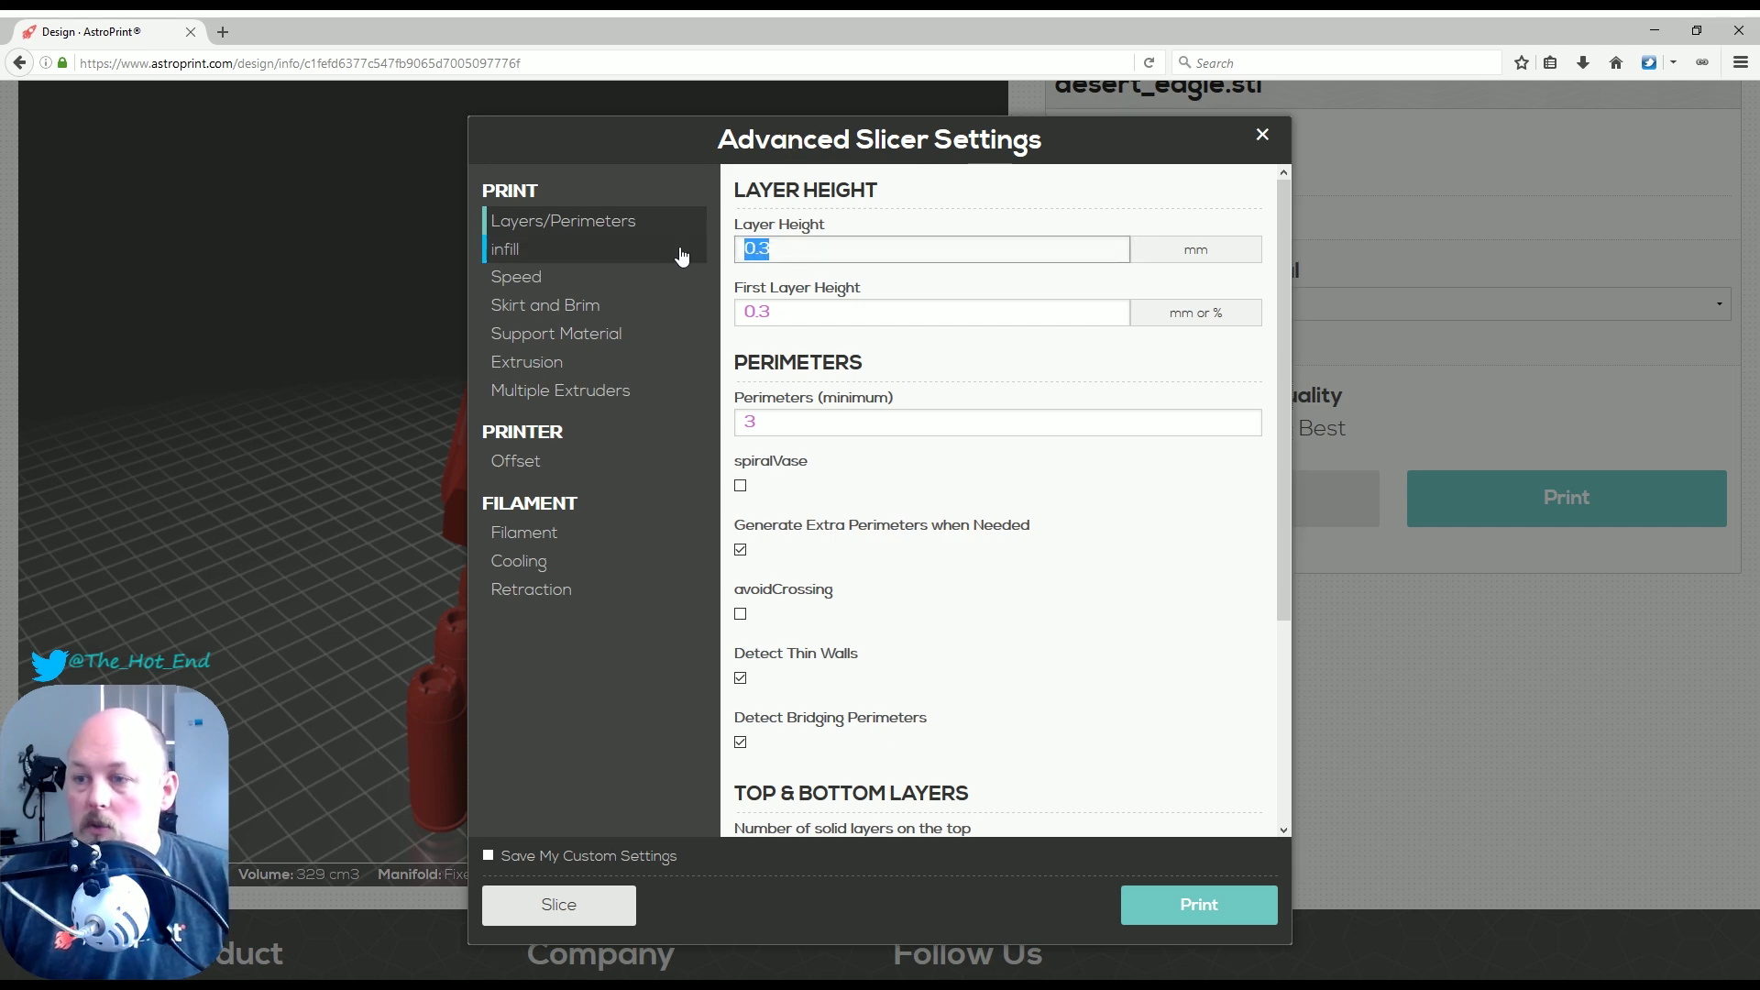
type("0.2")
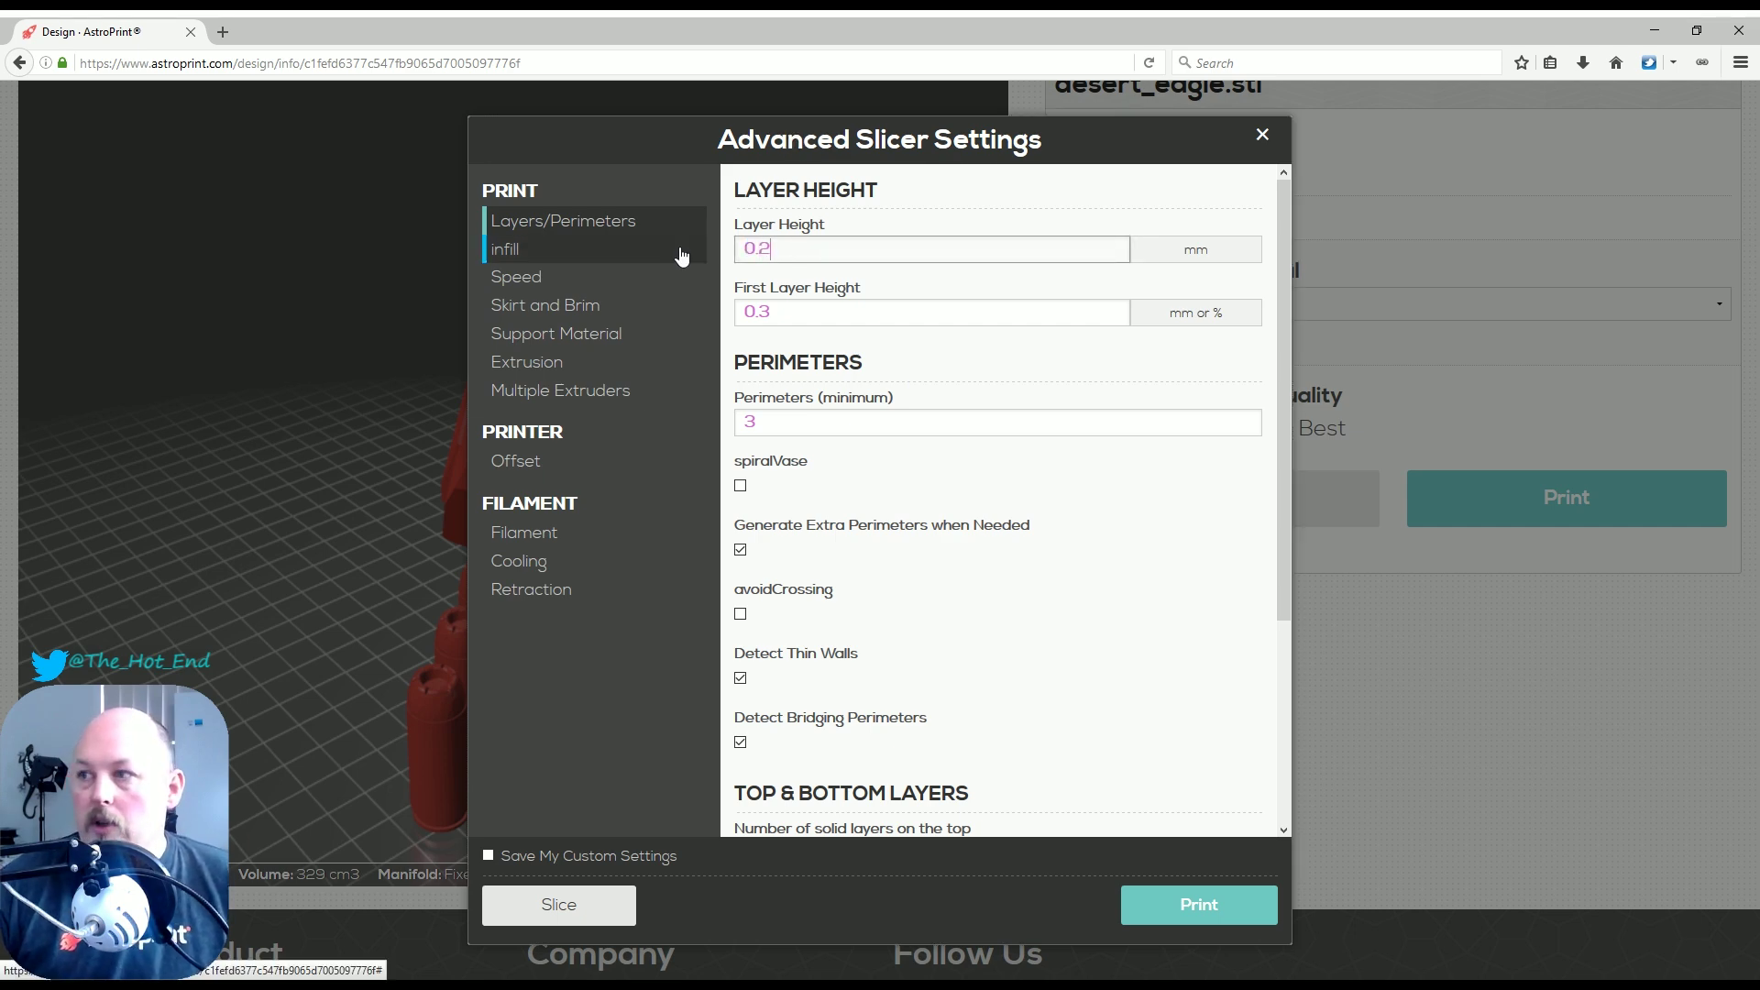
Check the First Layer Height and Perimeters (3) values, then move to the infill settings
left_click(944, 301)
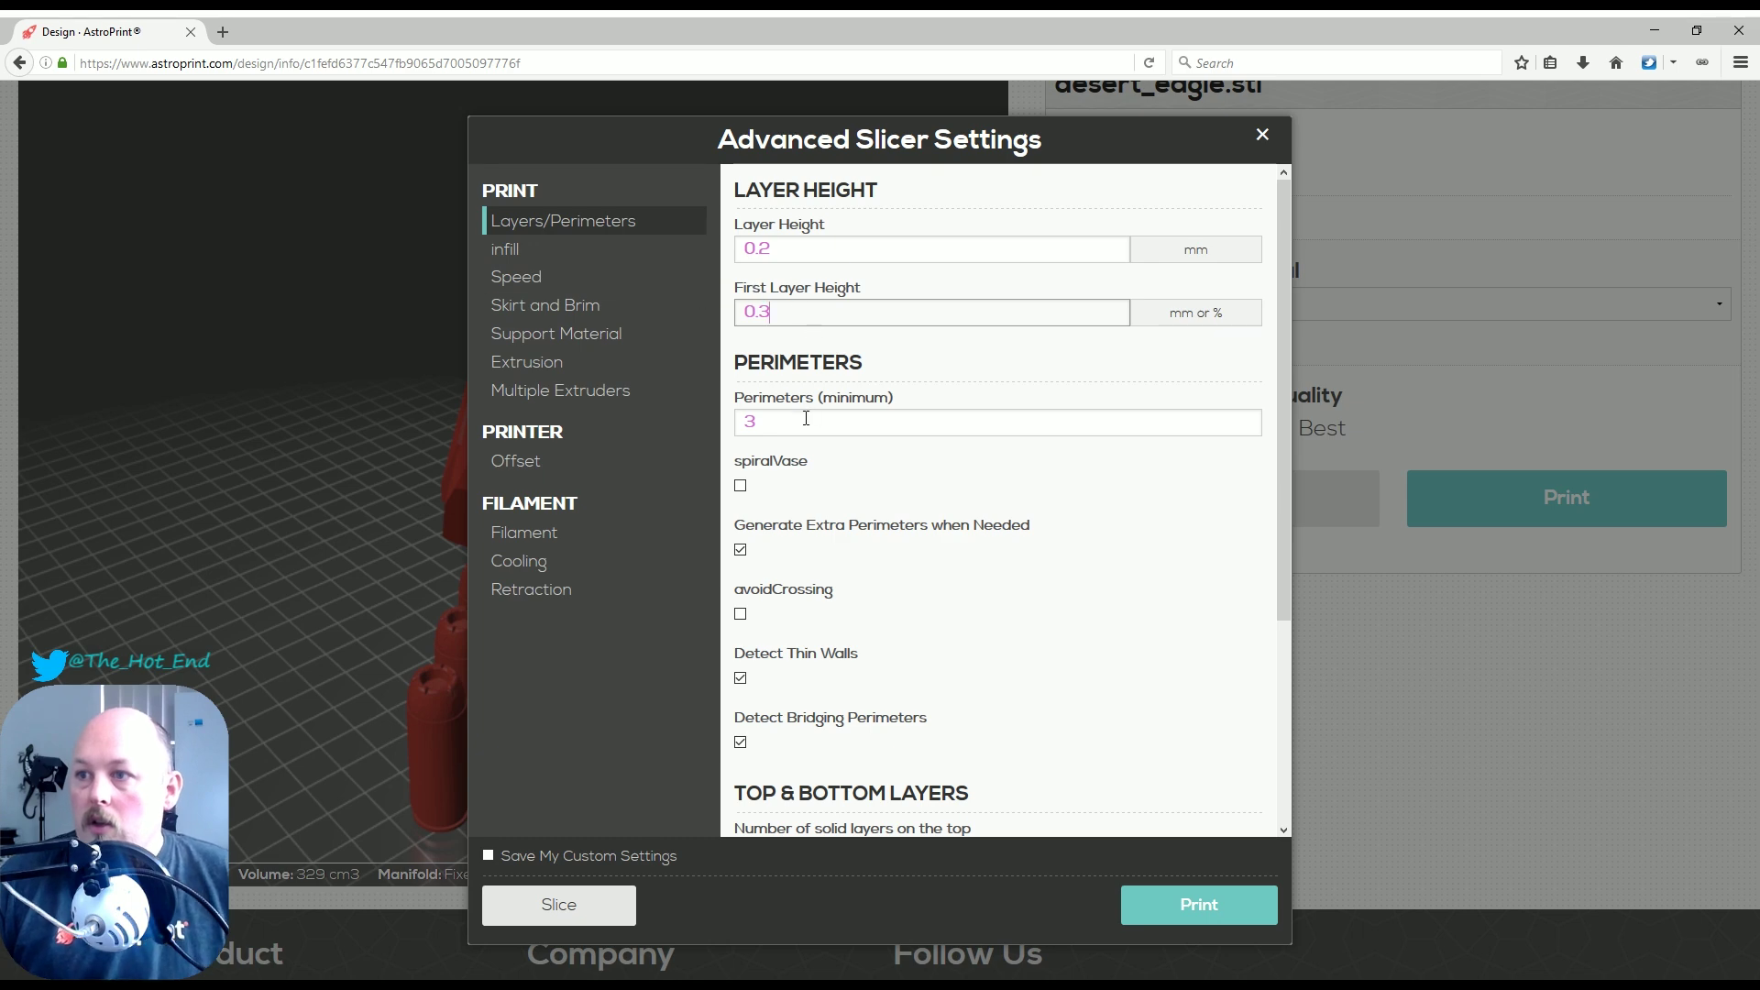
left_click(893, 420)
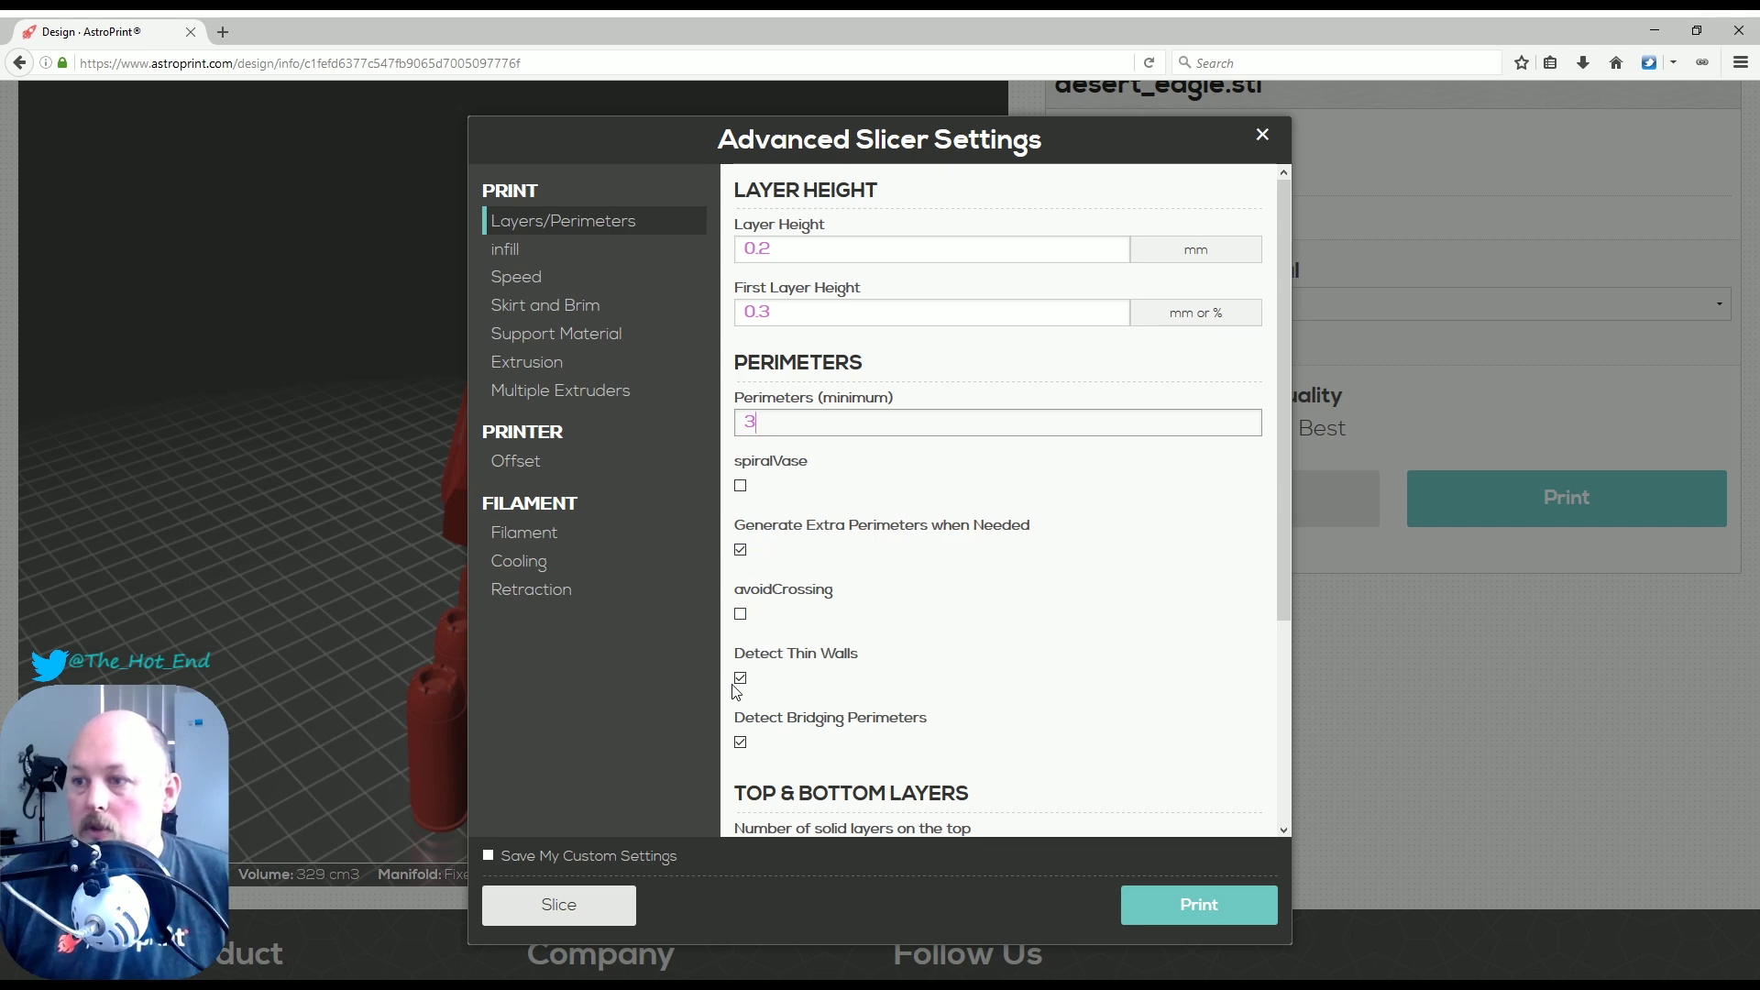
scroll(917, 697, "down", 2)
scroll(953, 596, "down", 1)
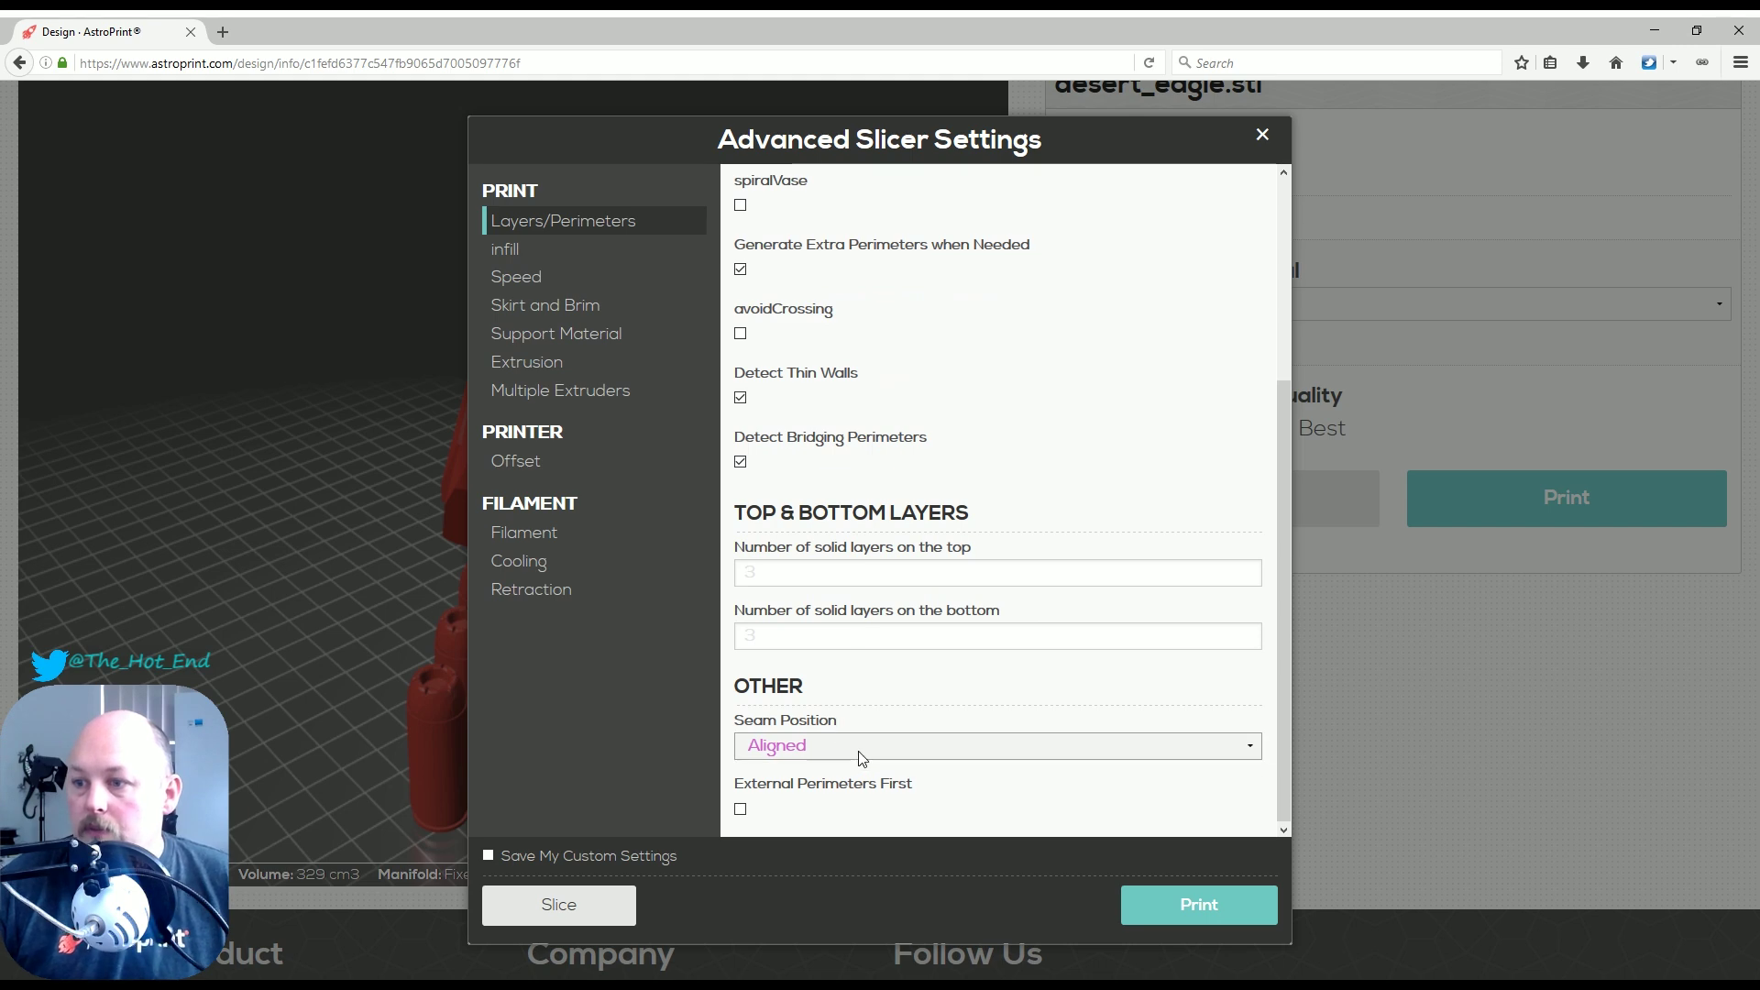
scroll(853, 701, "up", 3)
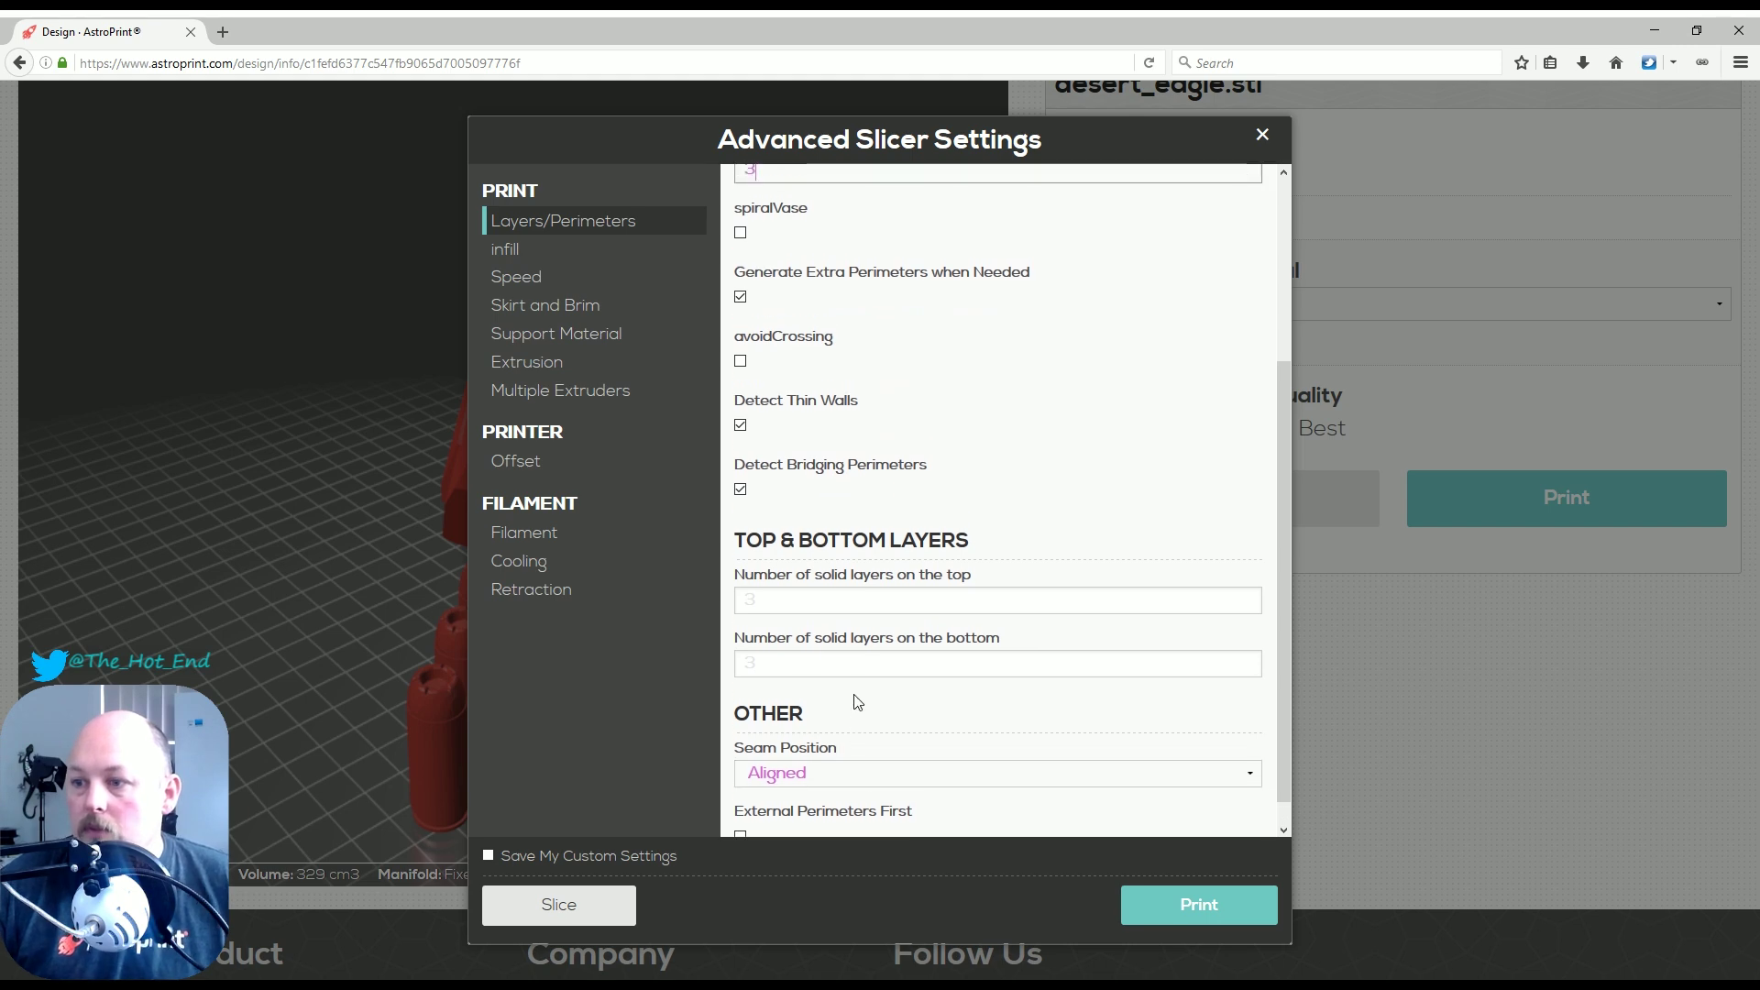
left_click(504, 260)
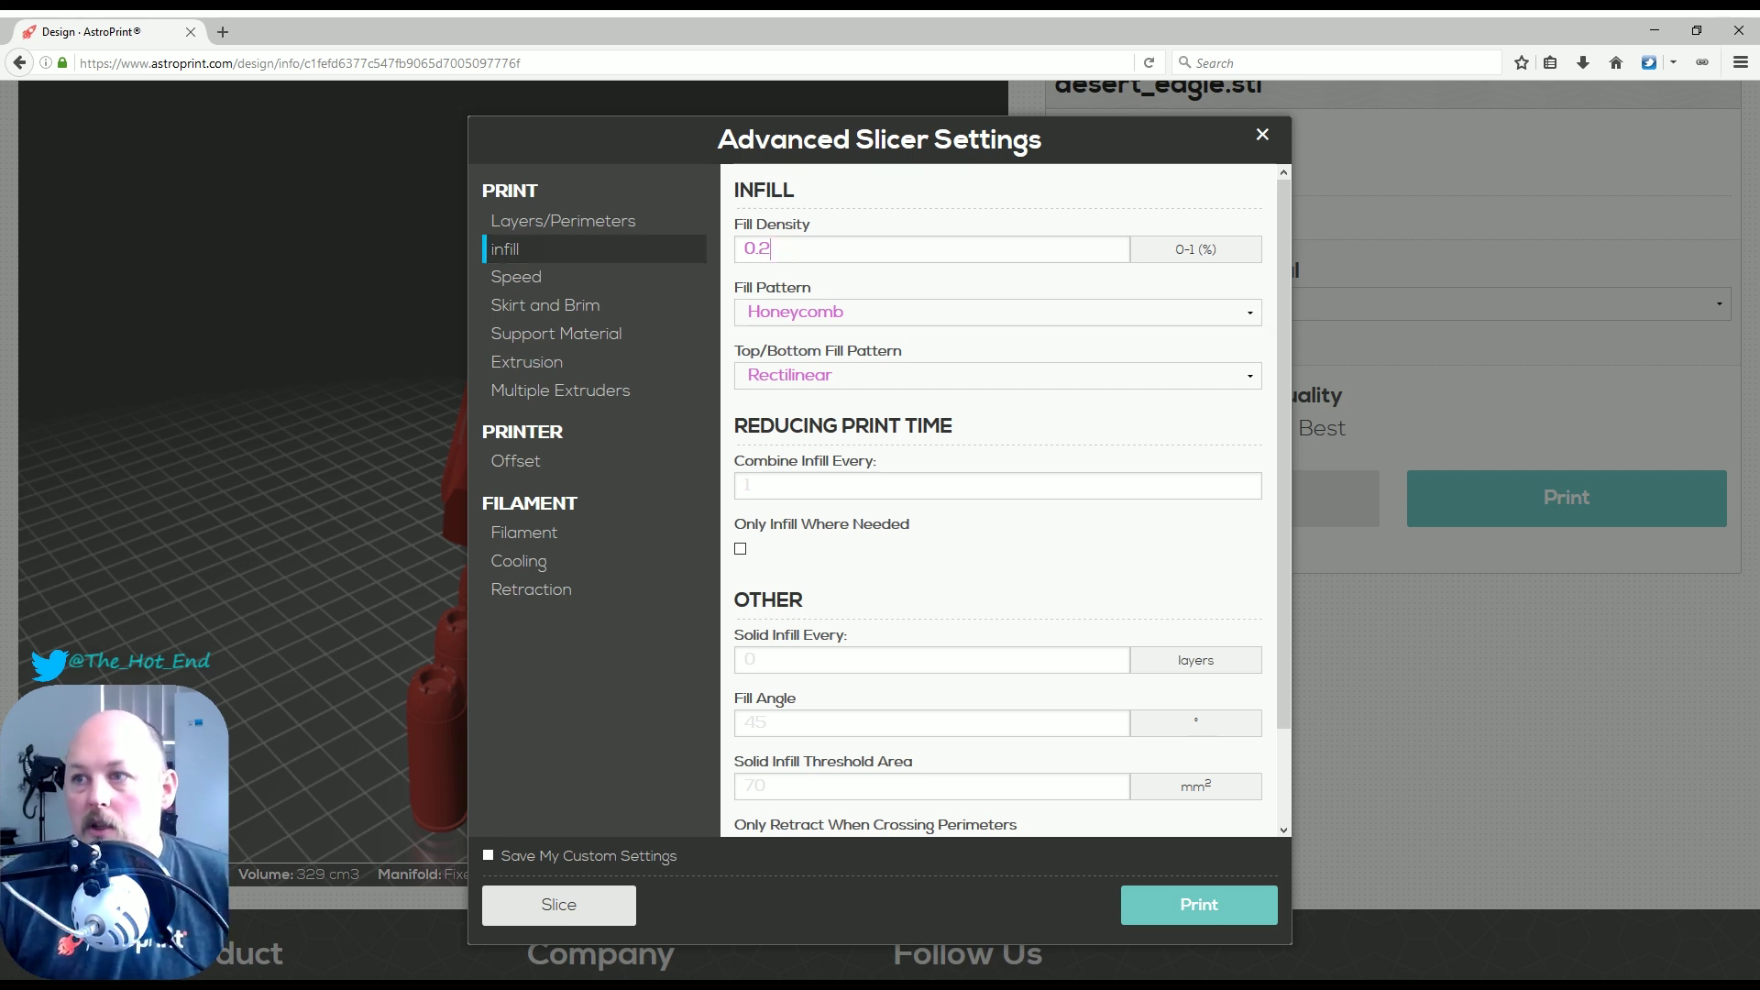
Review the infill settings, stepping through Fill Pattern and Top/Bottom Fill Pattern
key("Tab")
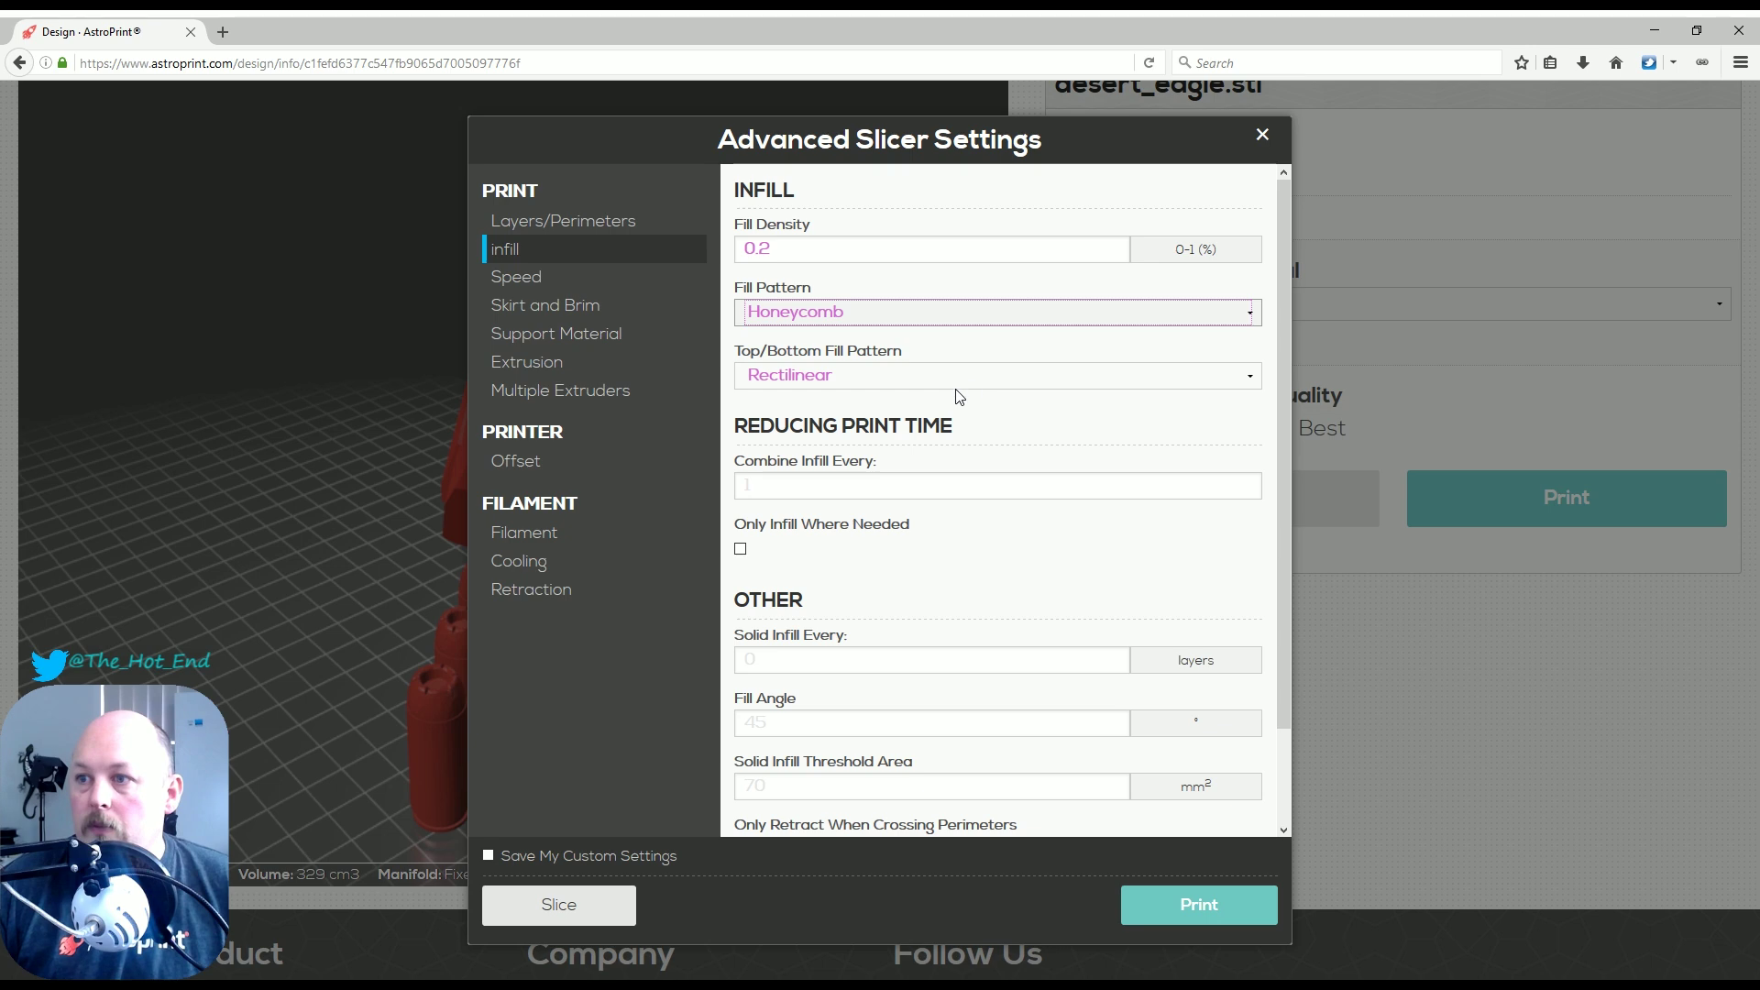
key("Tab")
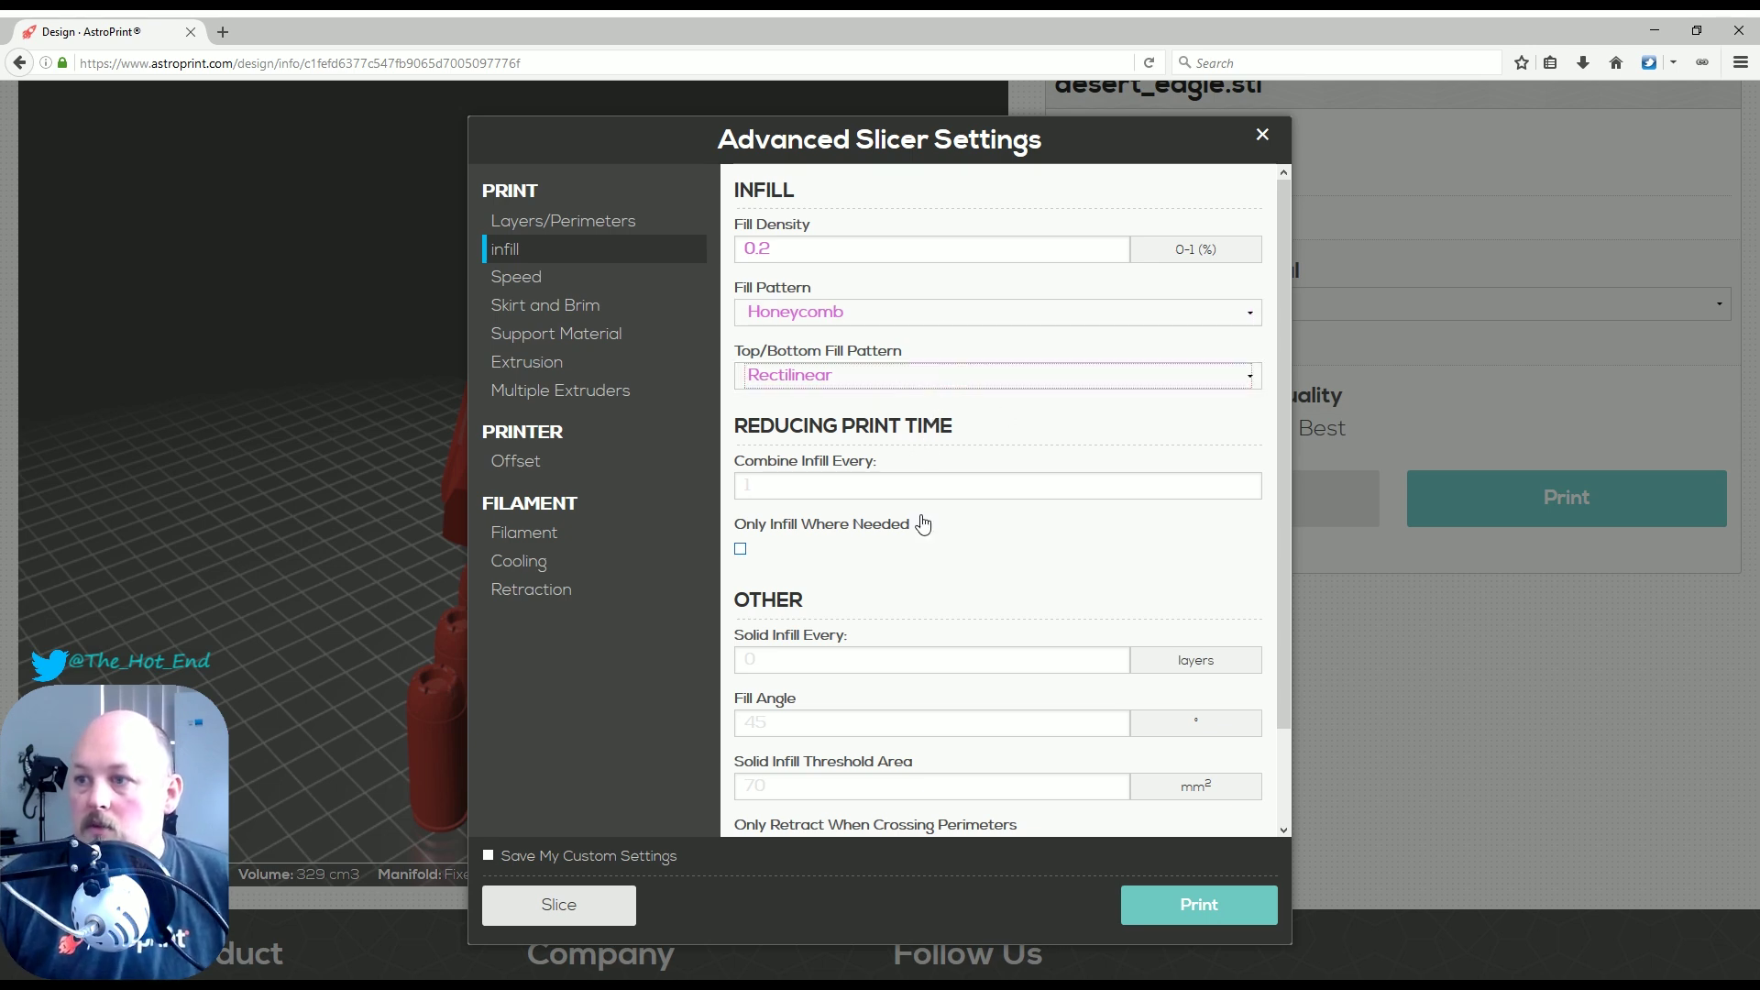
left_click(1067, 548)
scroll(1067, 547, "down", 2)
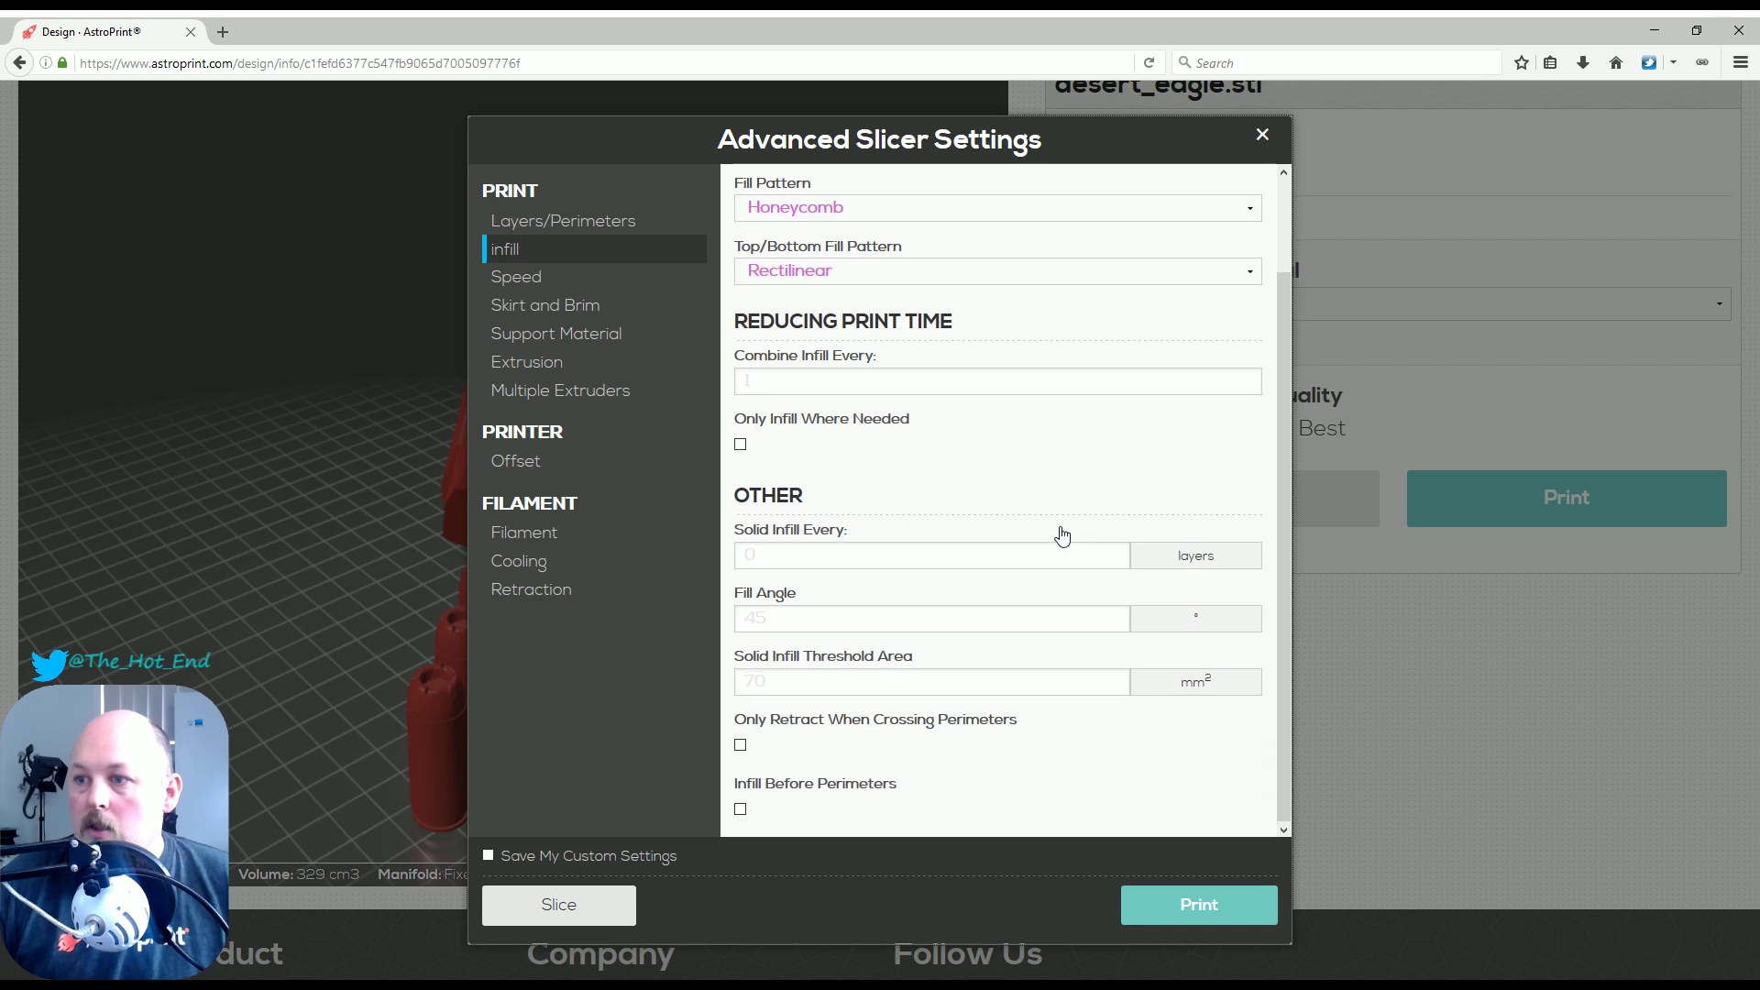
scroll(1067, 530, "up", 1)
scroll(962, 545, "down", 1)
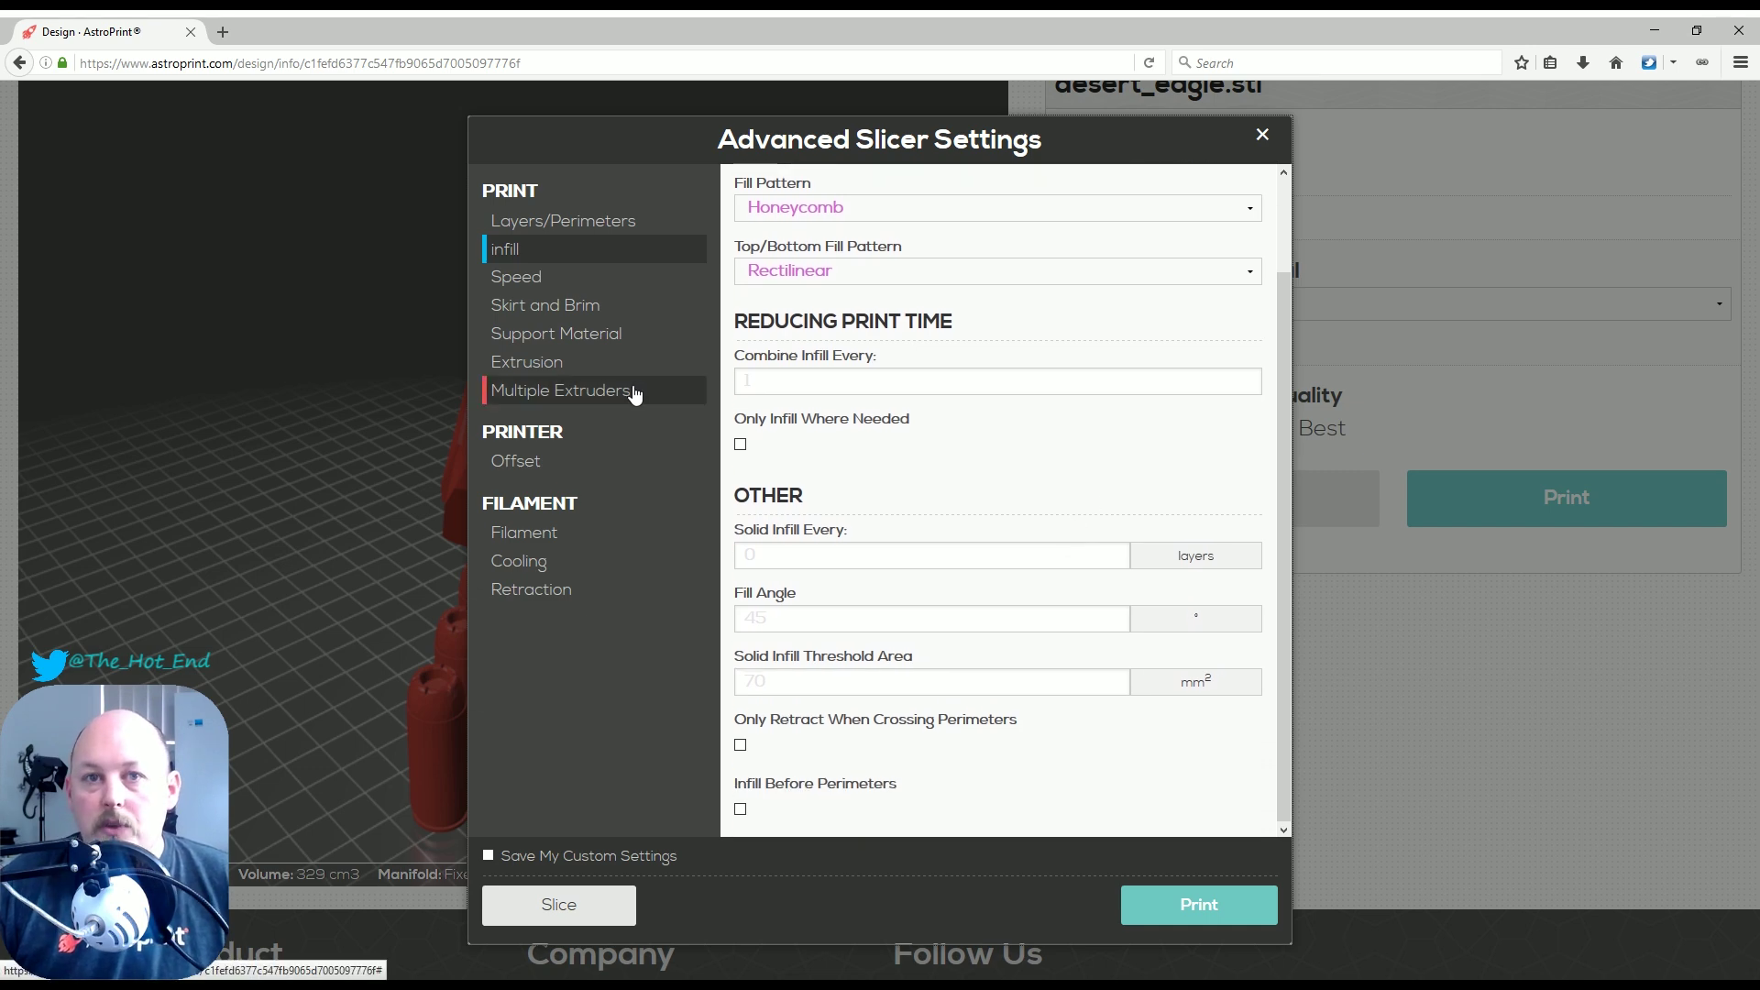
Review Speed, Skirt and Brim, Support Material, Extrusion, Multiple Extruders and Retraction, then start slicing
left_click(546, 279)
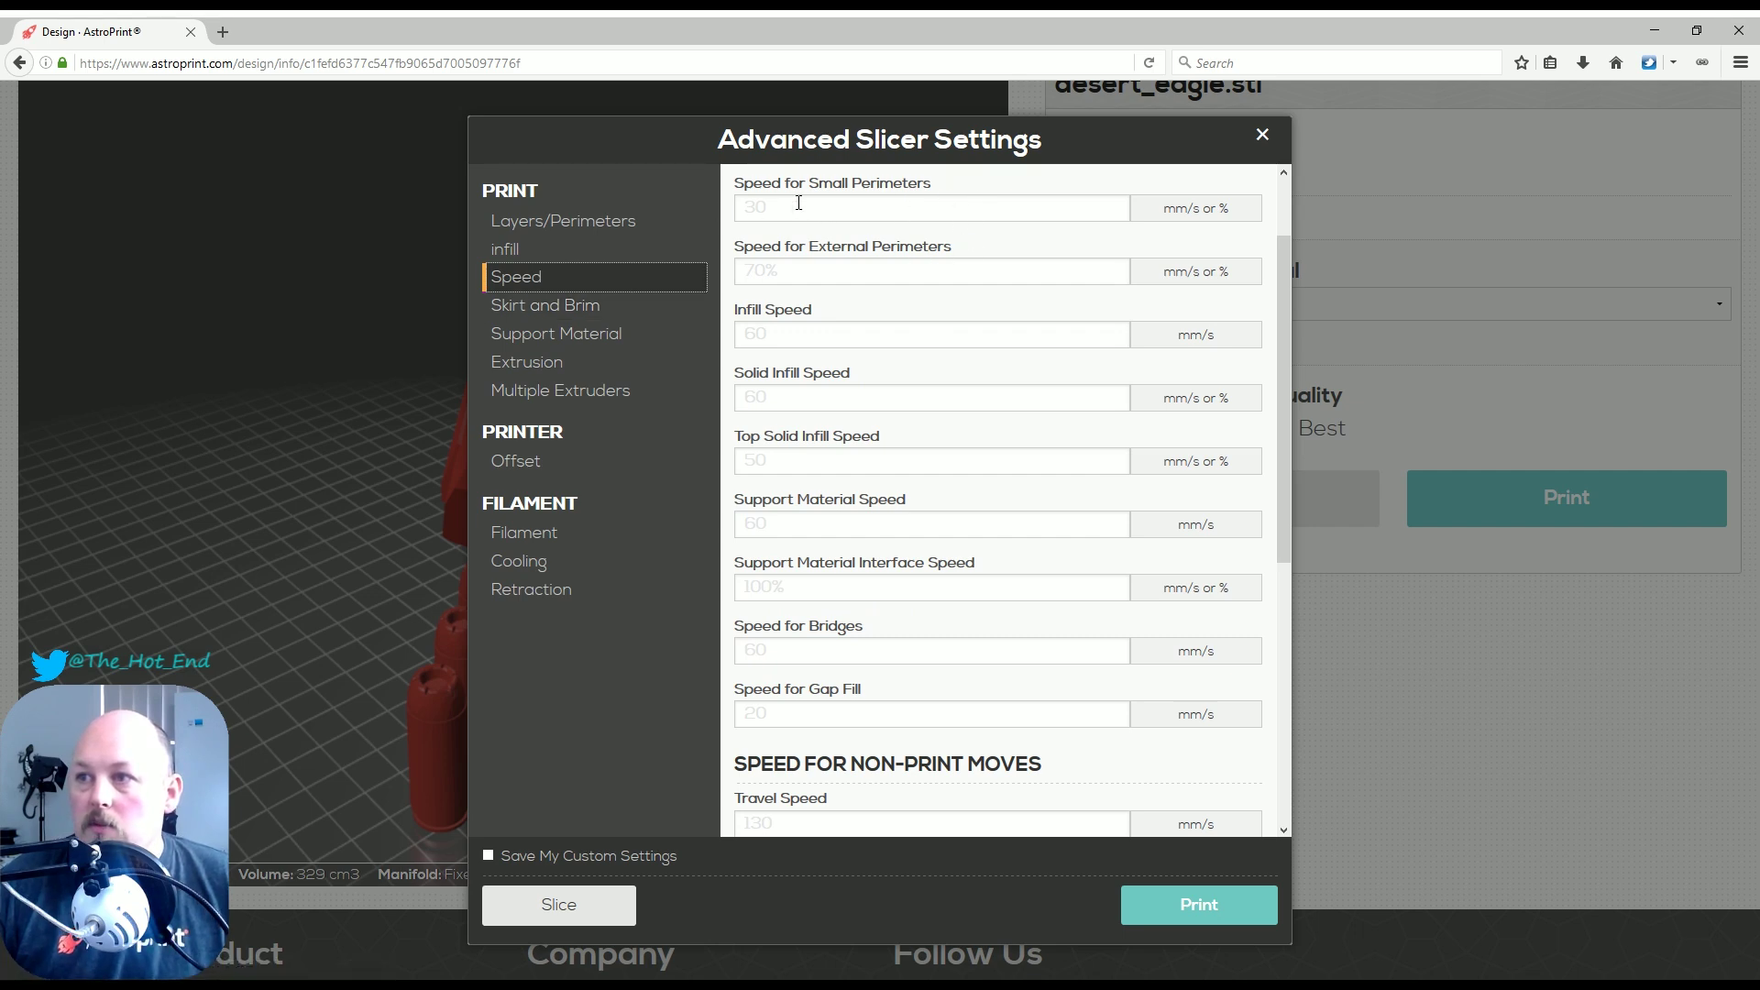
scroll(1068, 377, "down", 5)
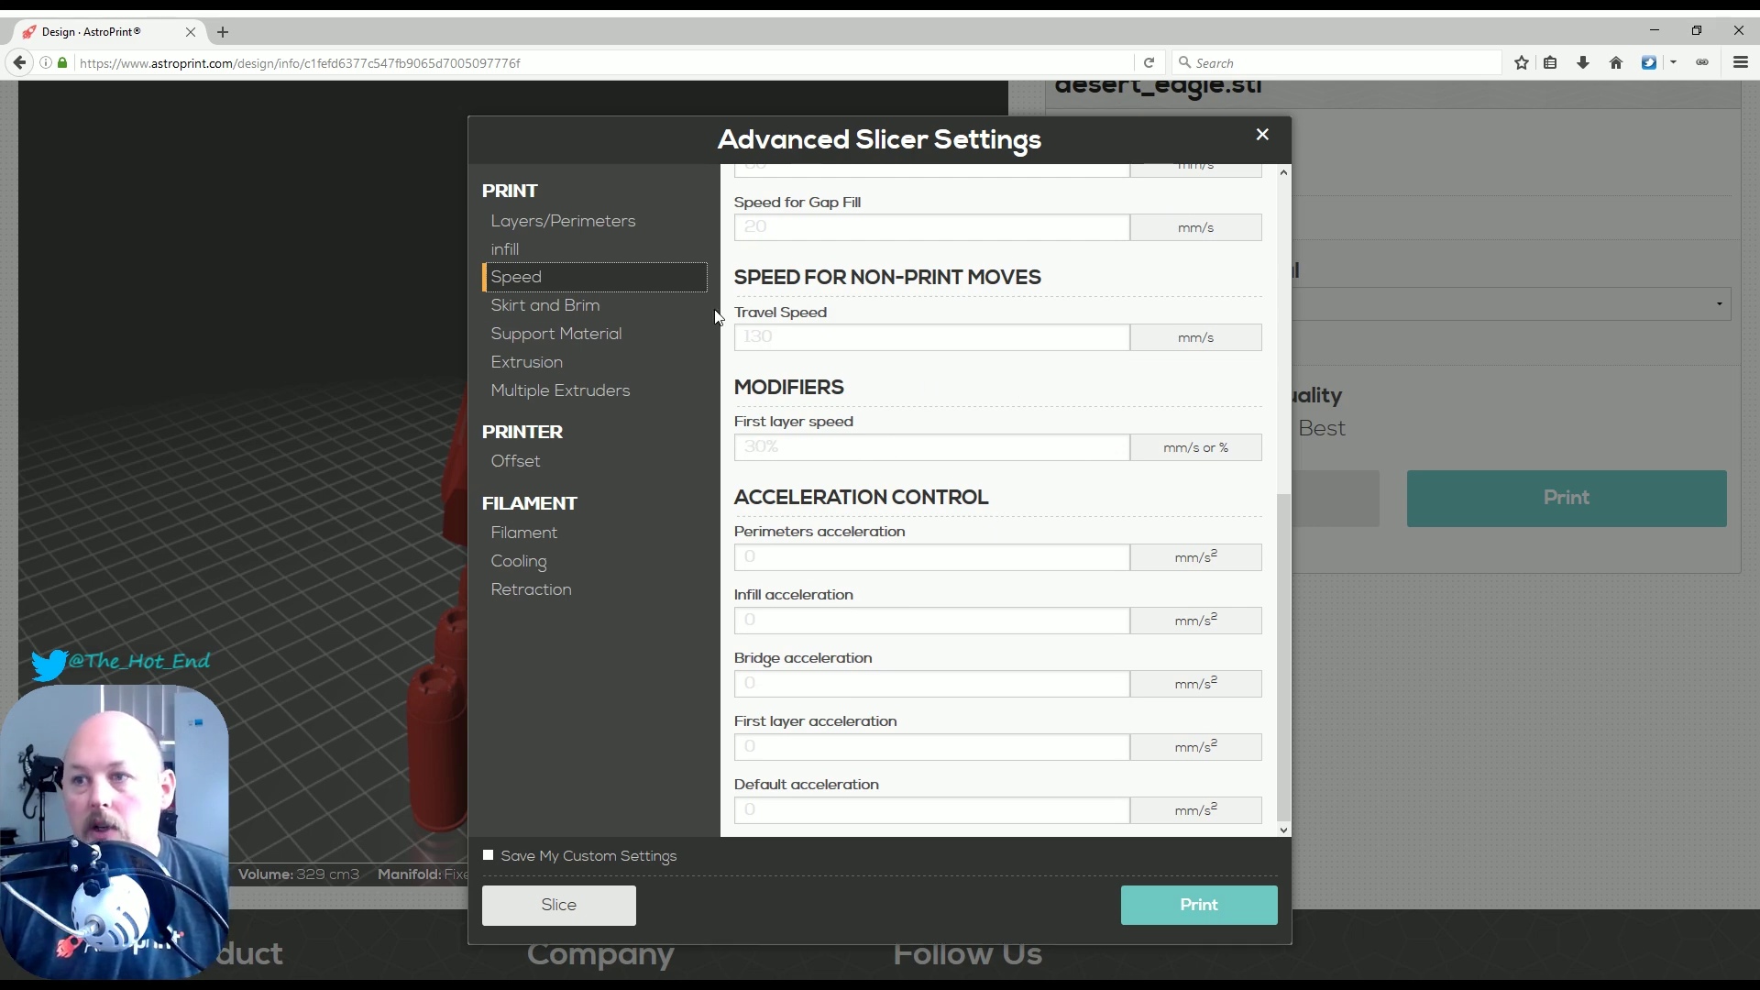
left_click(568, 309)
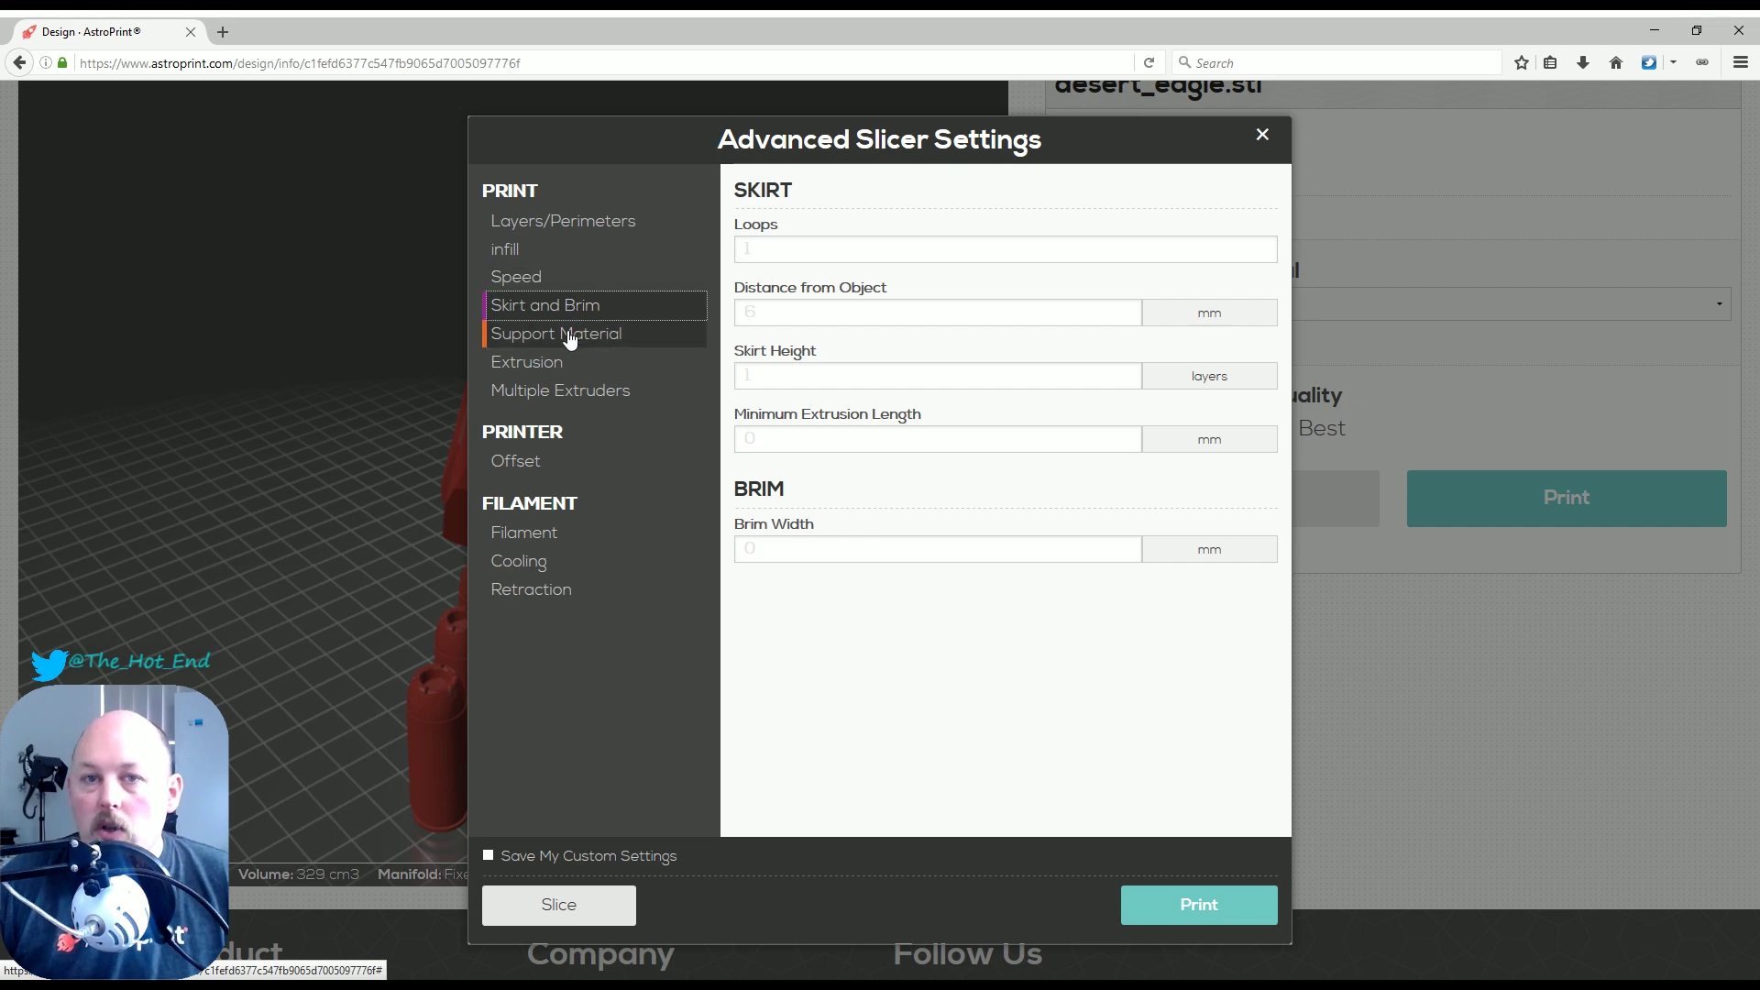
left_click(572, 336)
left_click(551, 365)
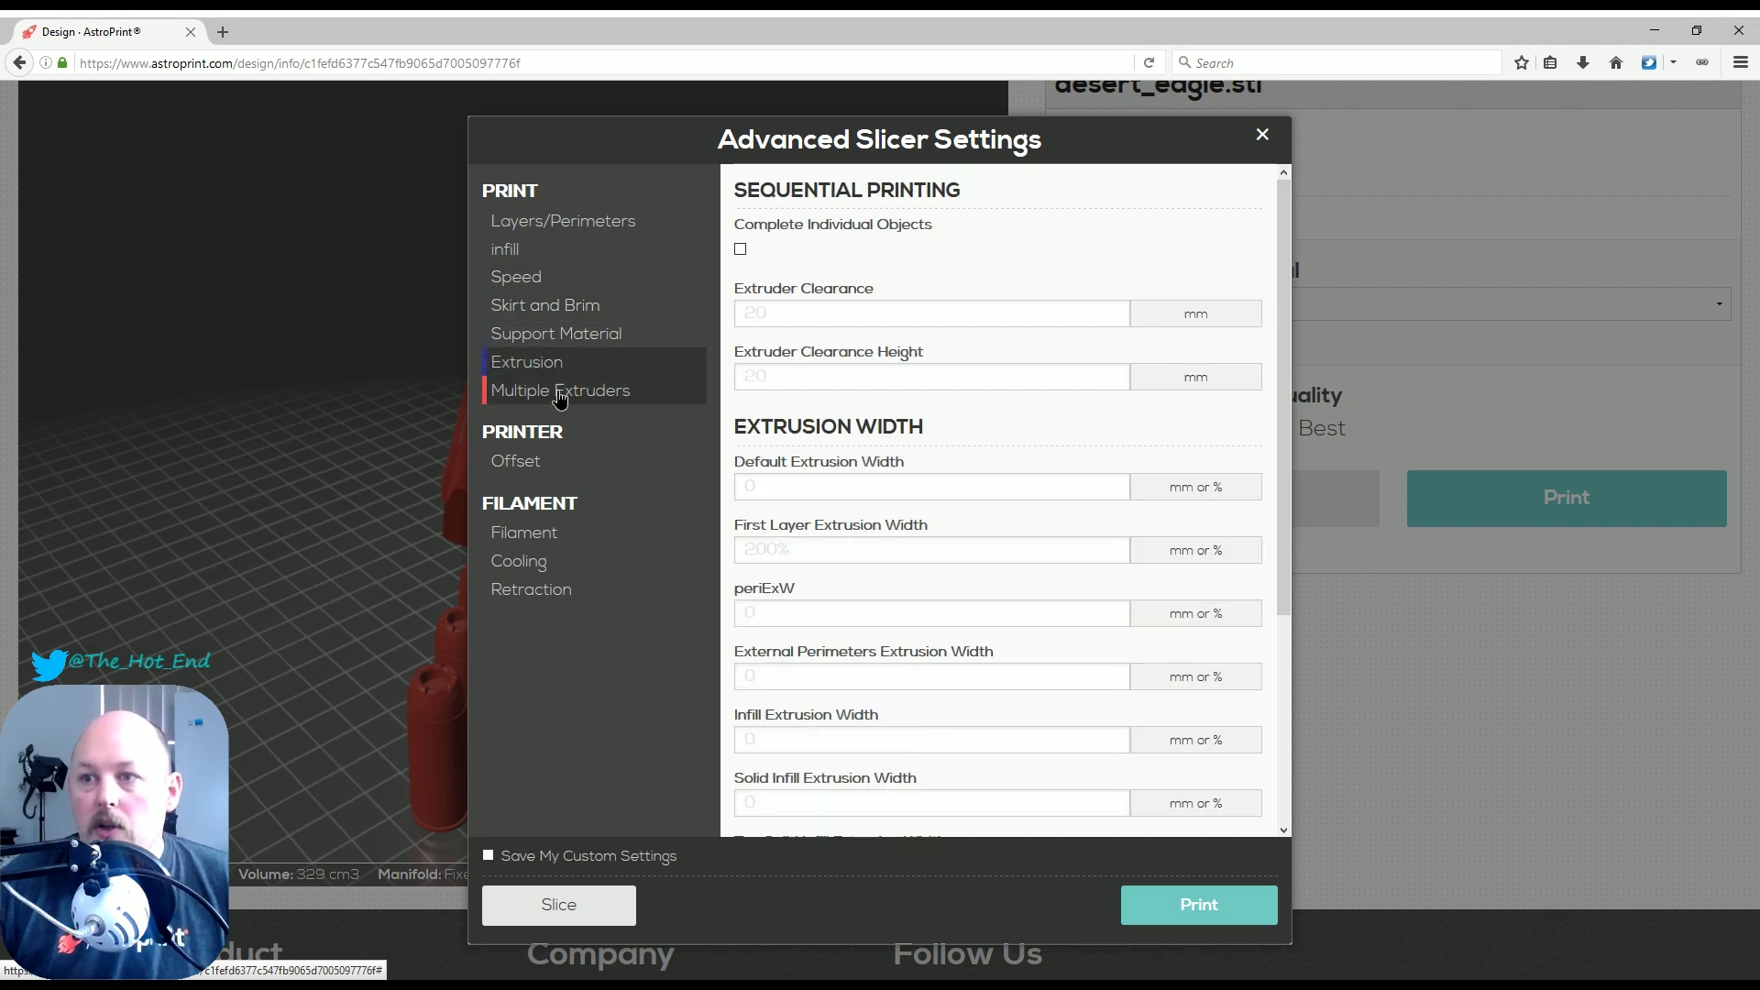
left_click(555, 391)
left_click(536, 590)
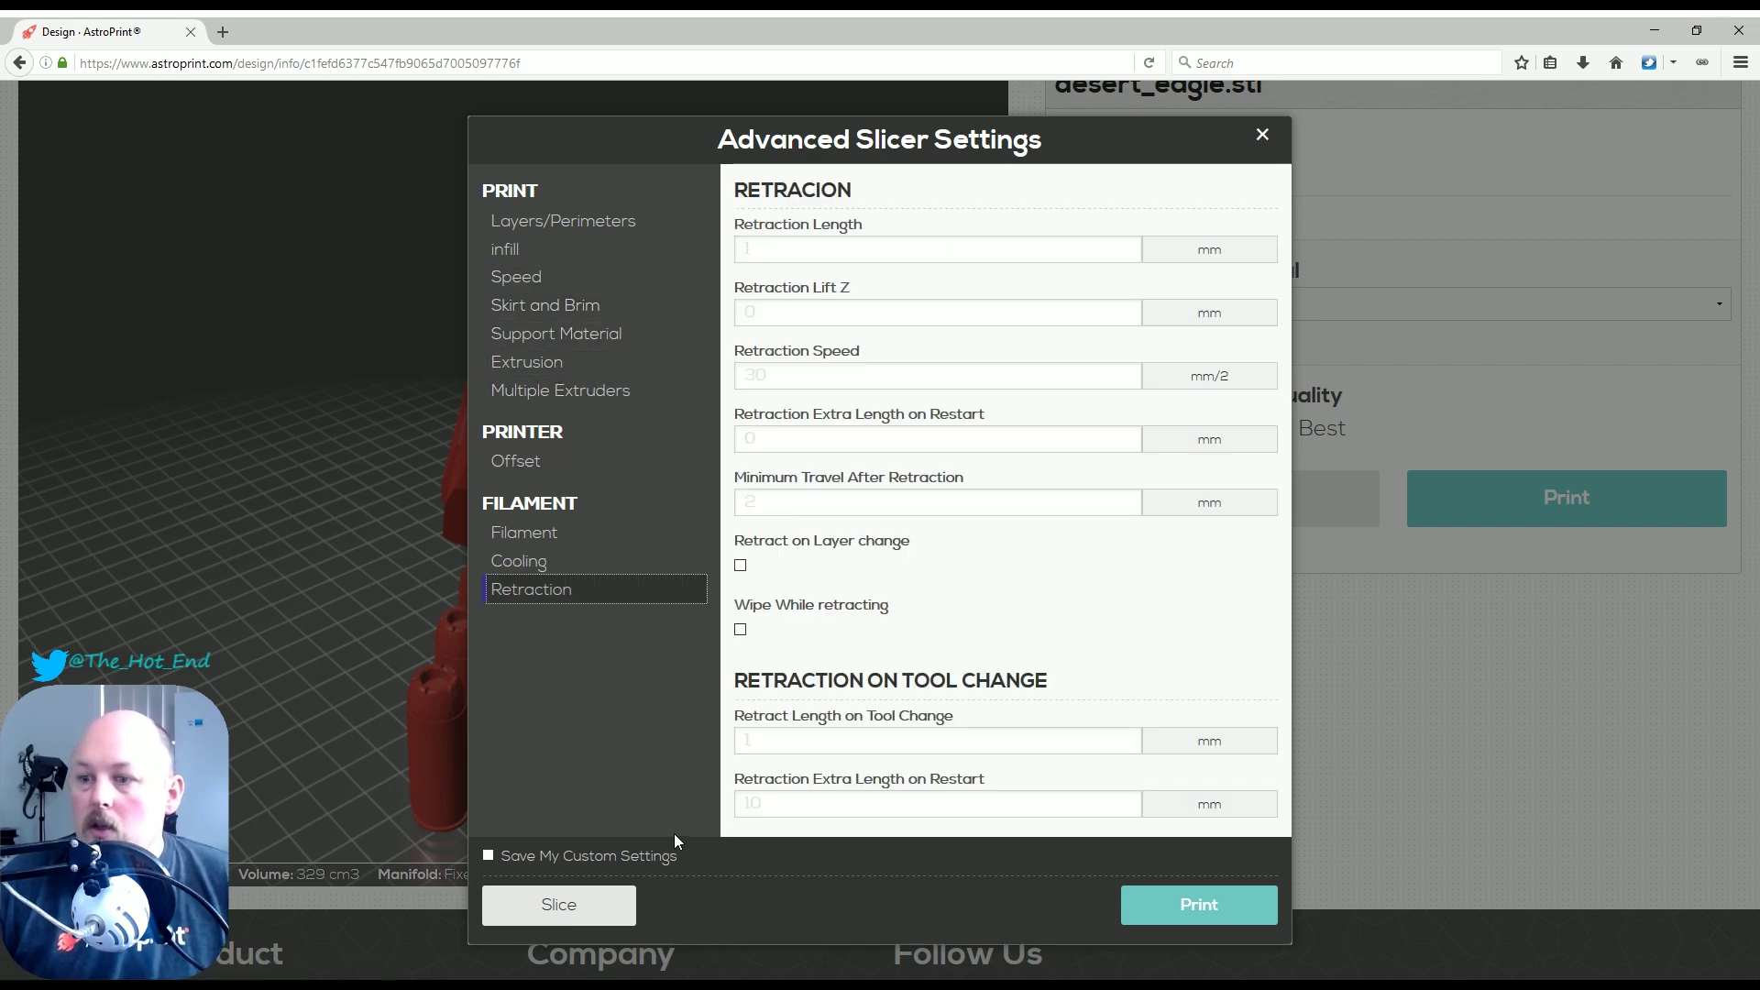
left_click(605, 898)
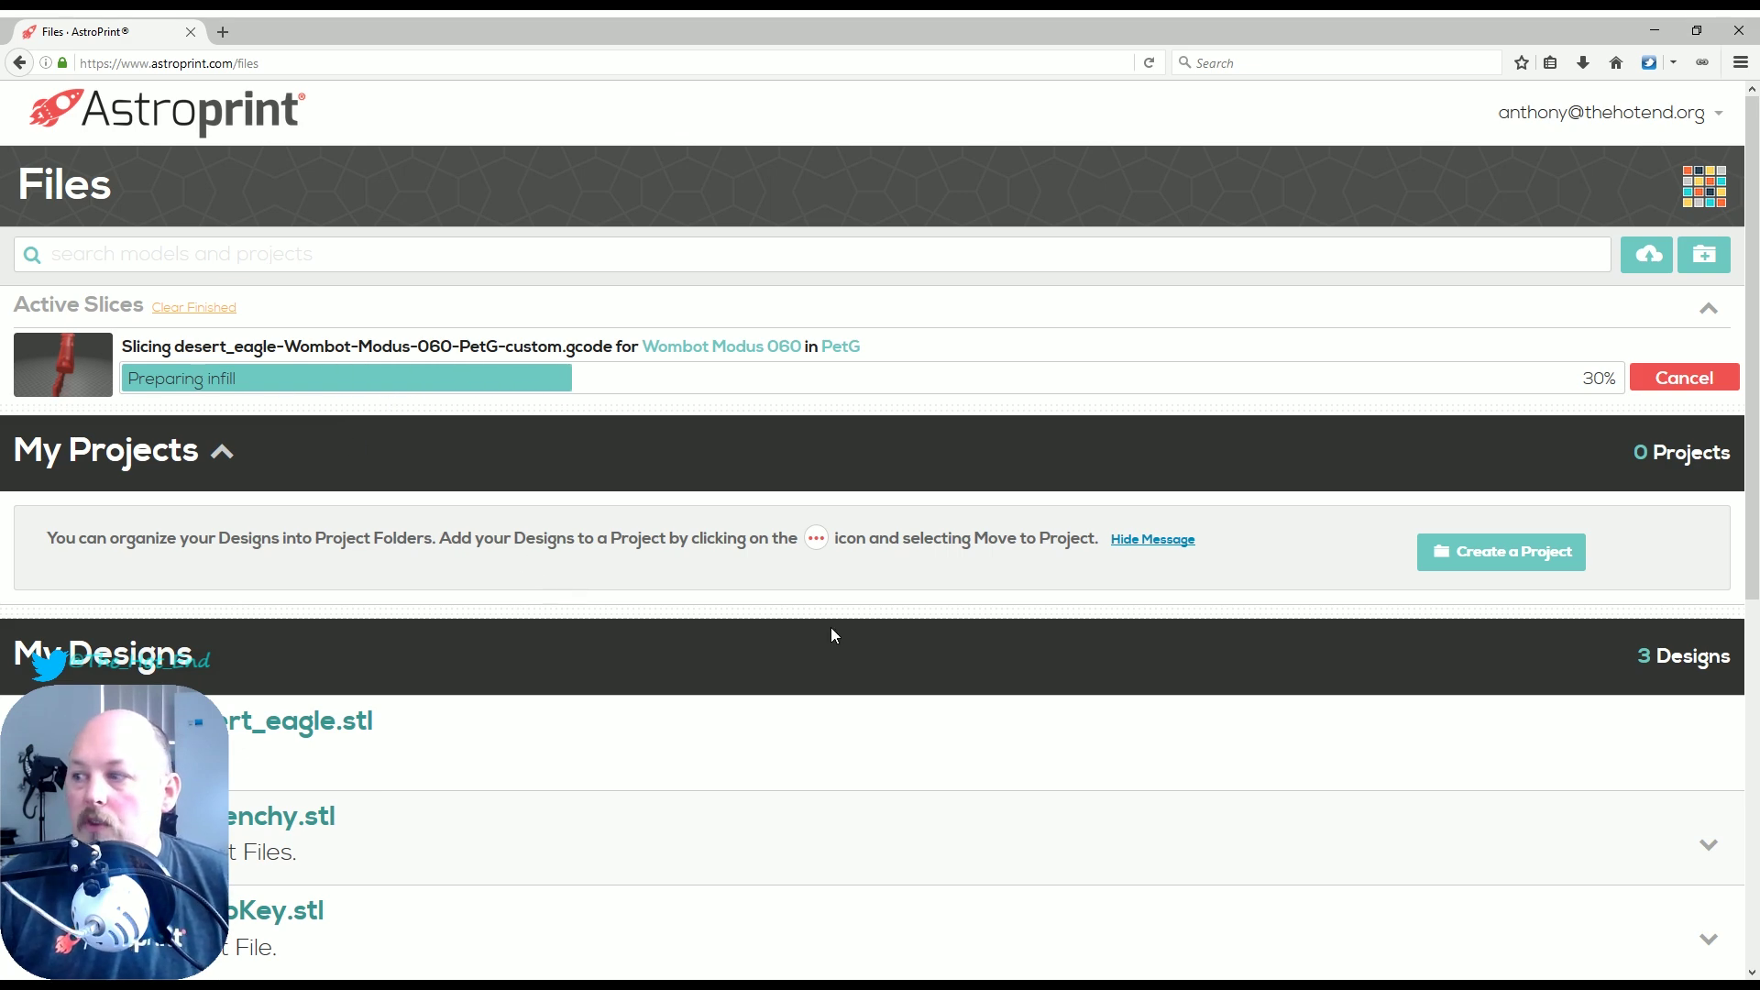
Watch the desert_eagle PetG custom slice reach Completed, then go back to the dashboard
scroll(727, 668, "down", 3)
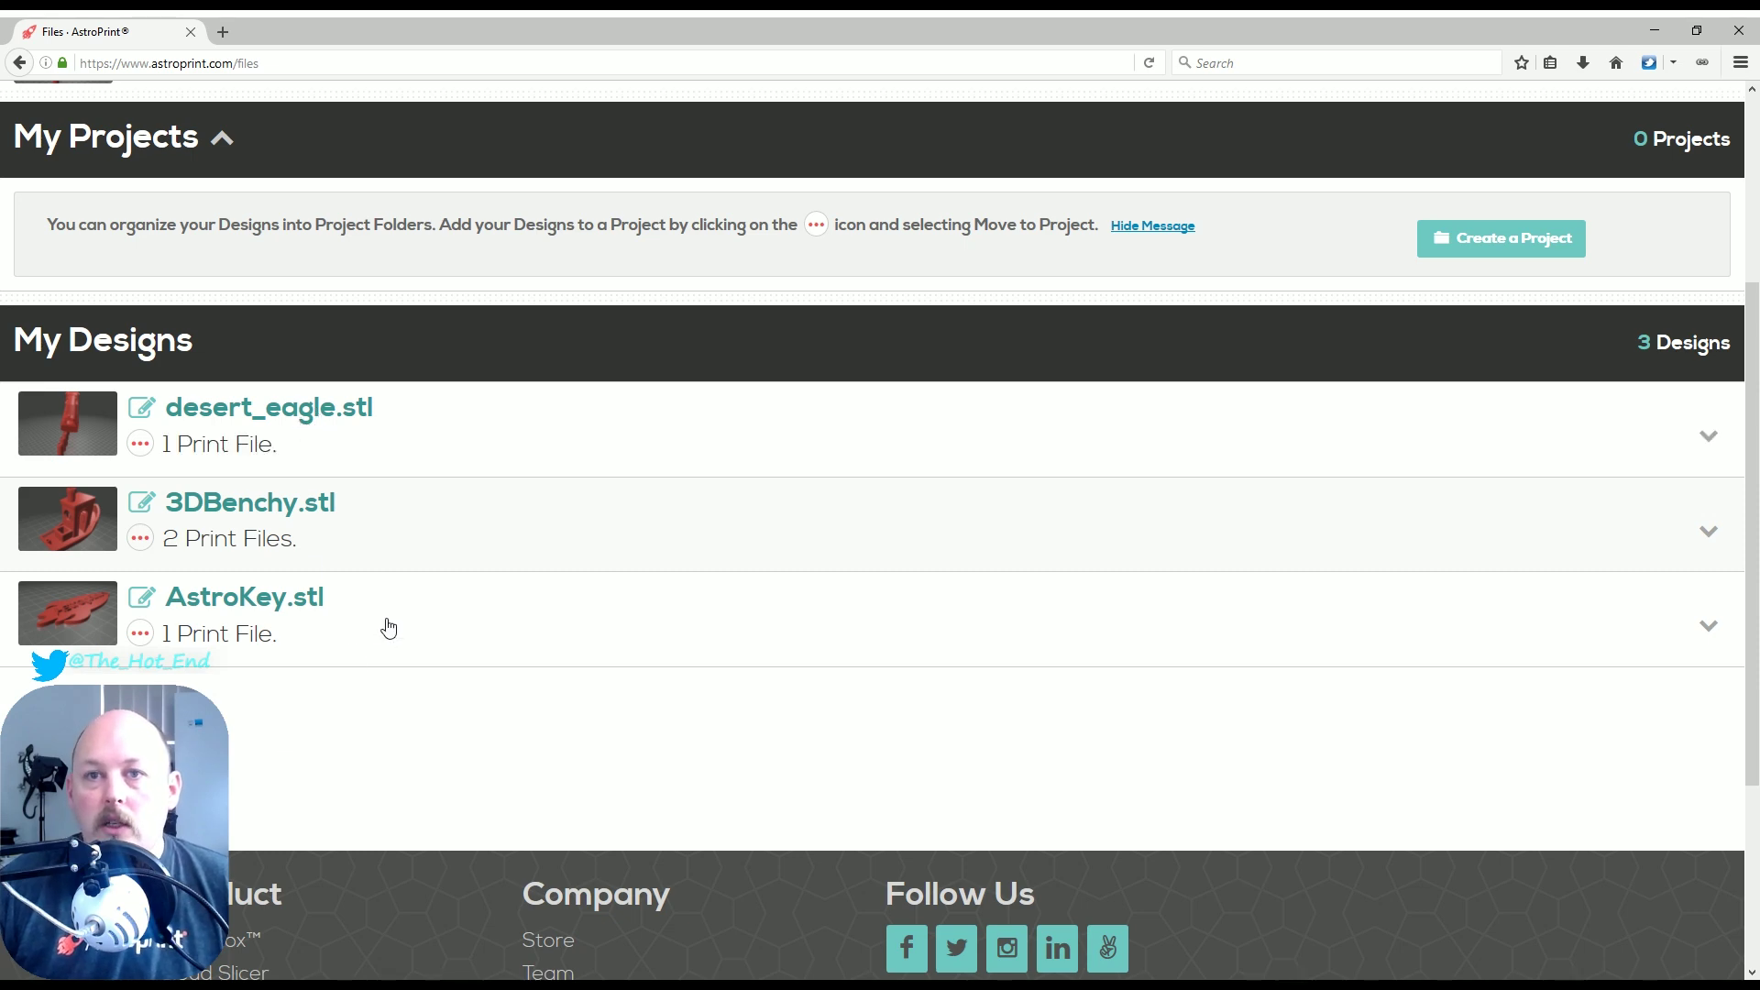
scroll(450, 613, "up", 3)
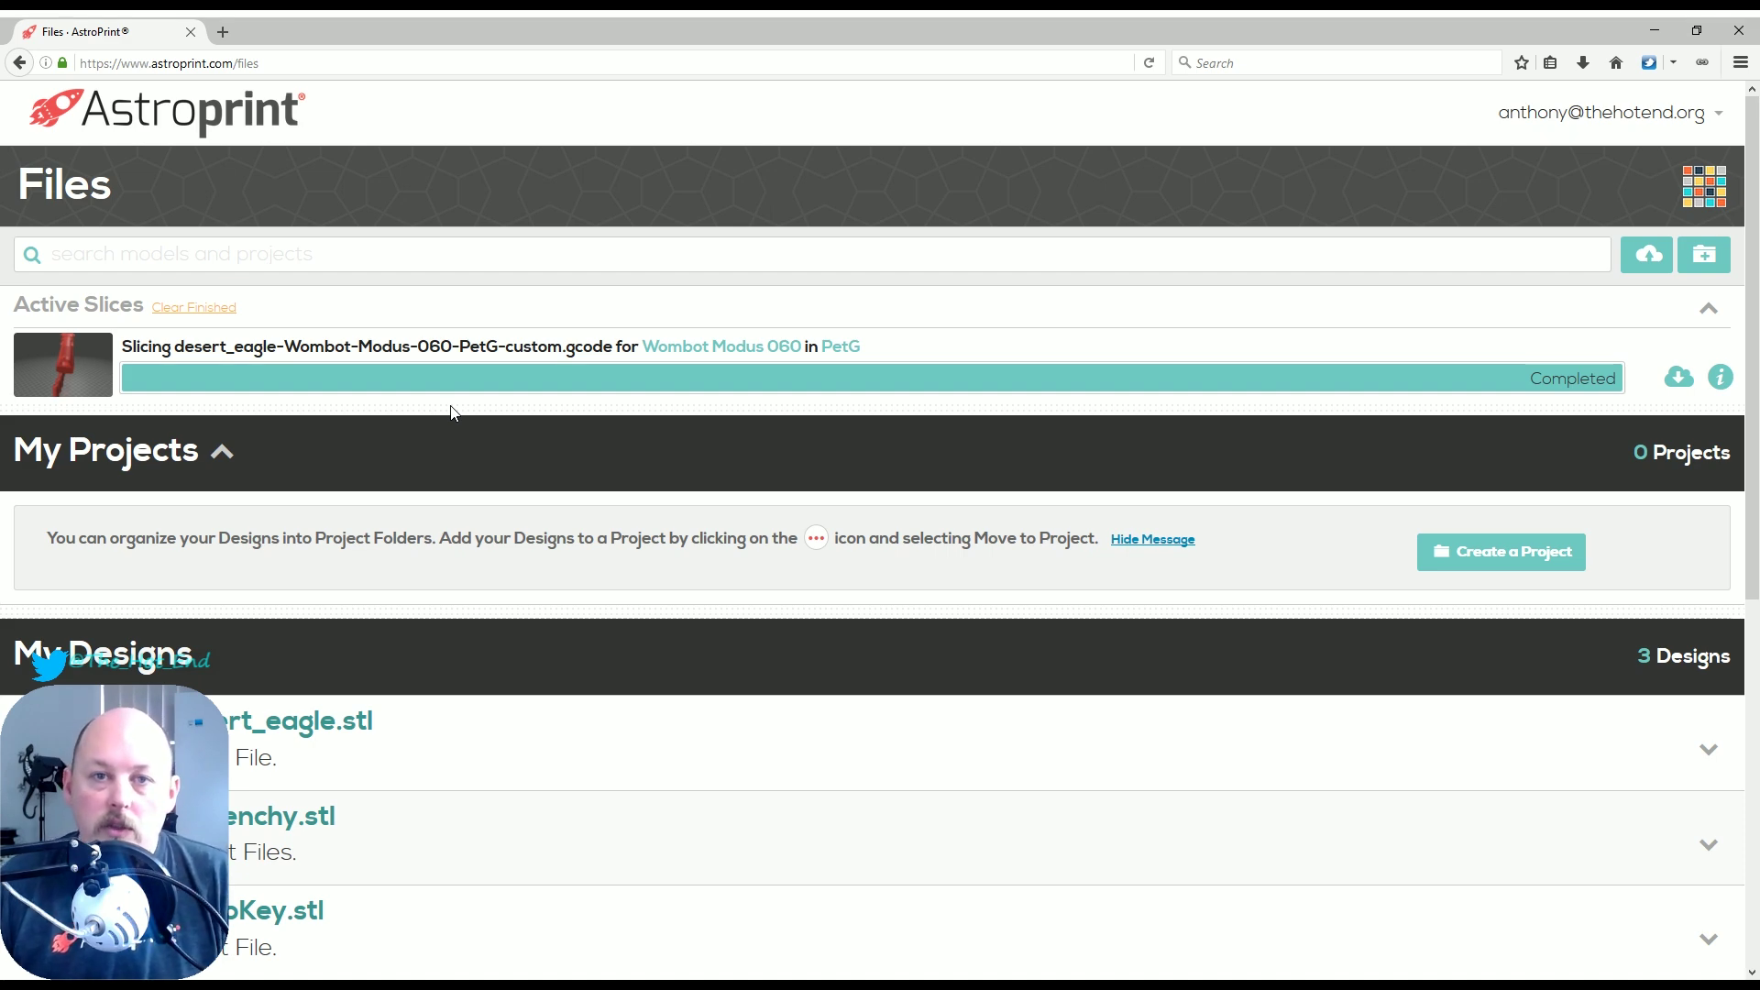
key("alt+Left")
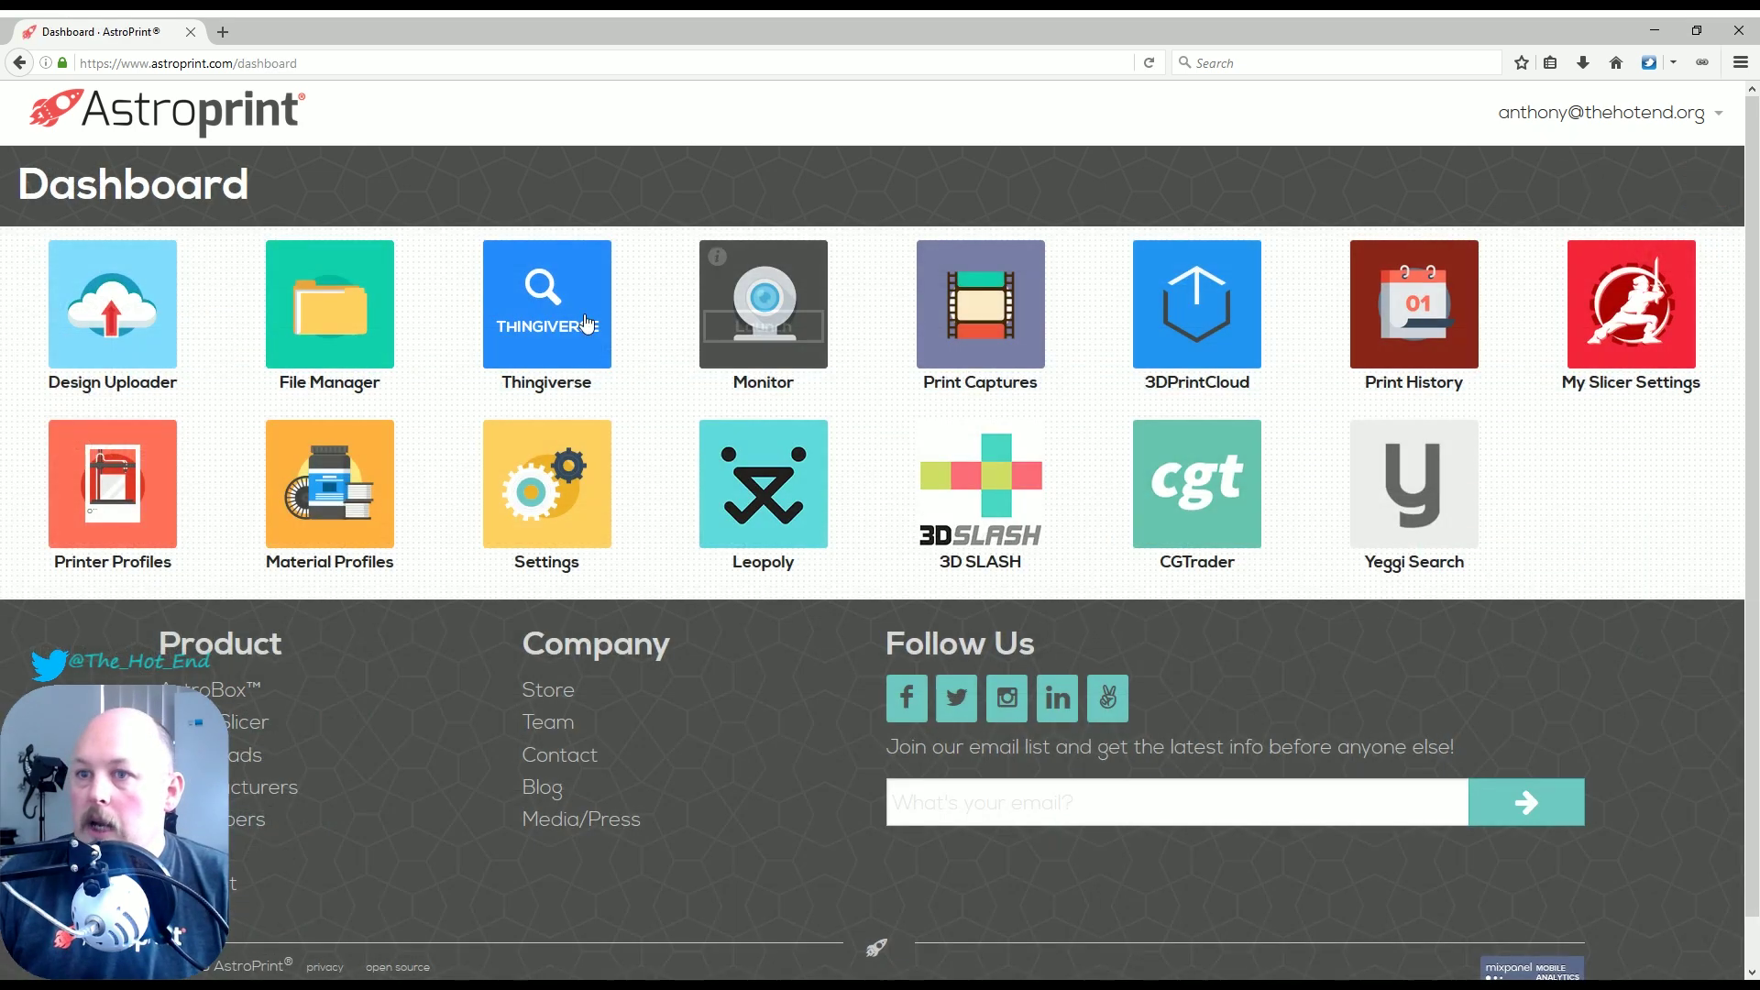
Go from the file manager to Thingiverse Search and browse the grid of free models
mouse_move(368, 335)
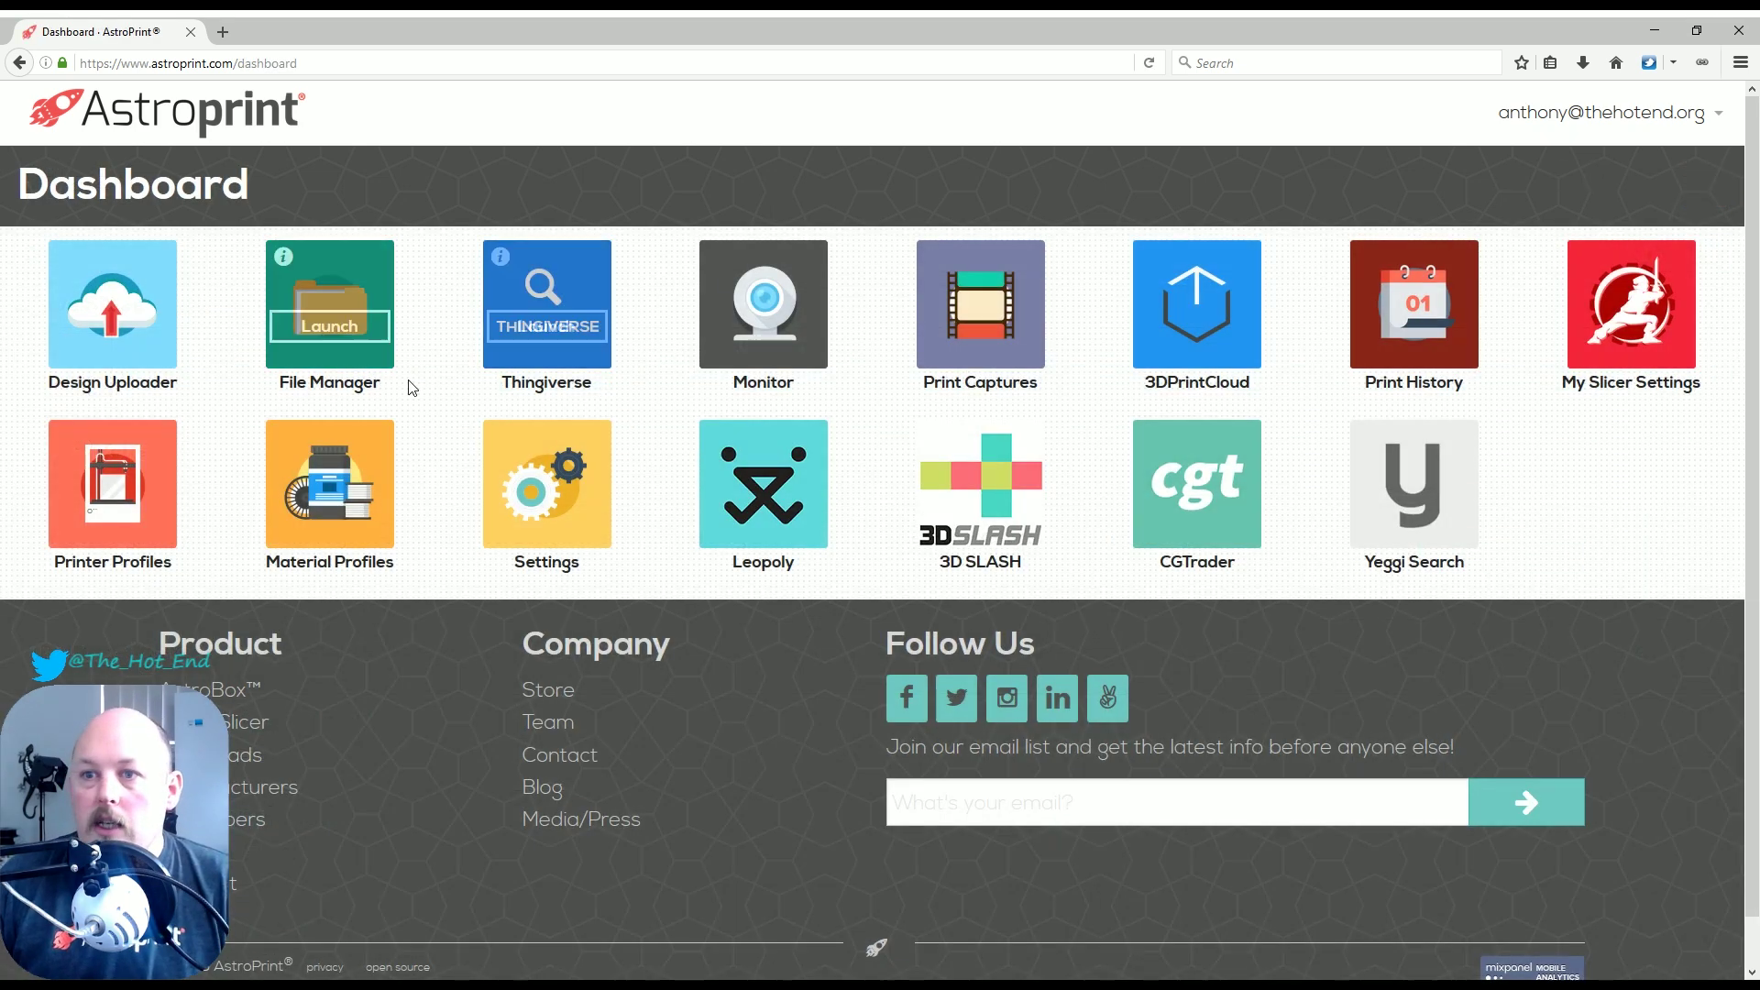
left_click(369, 330)
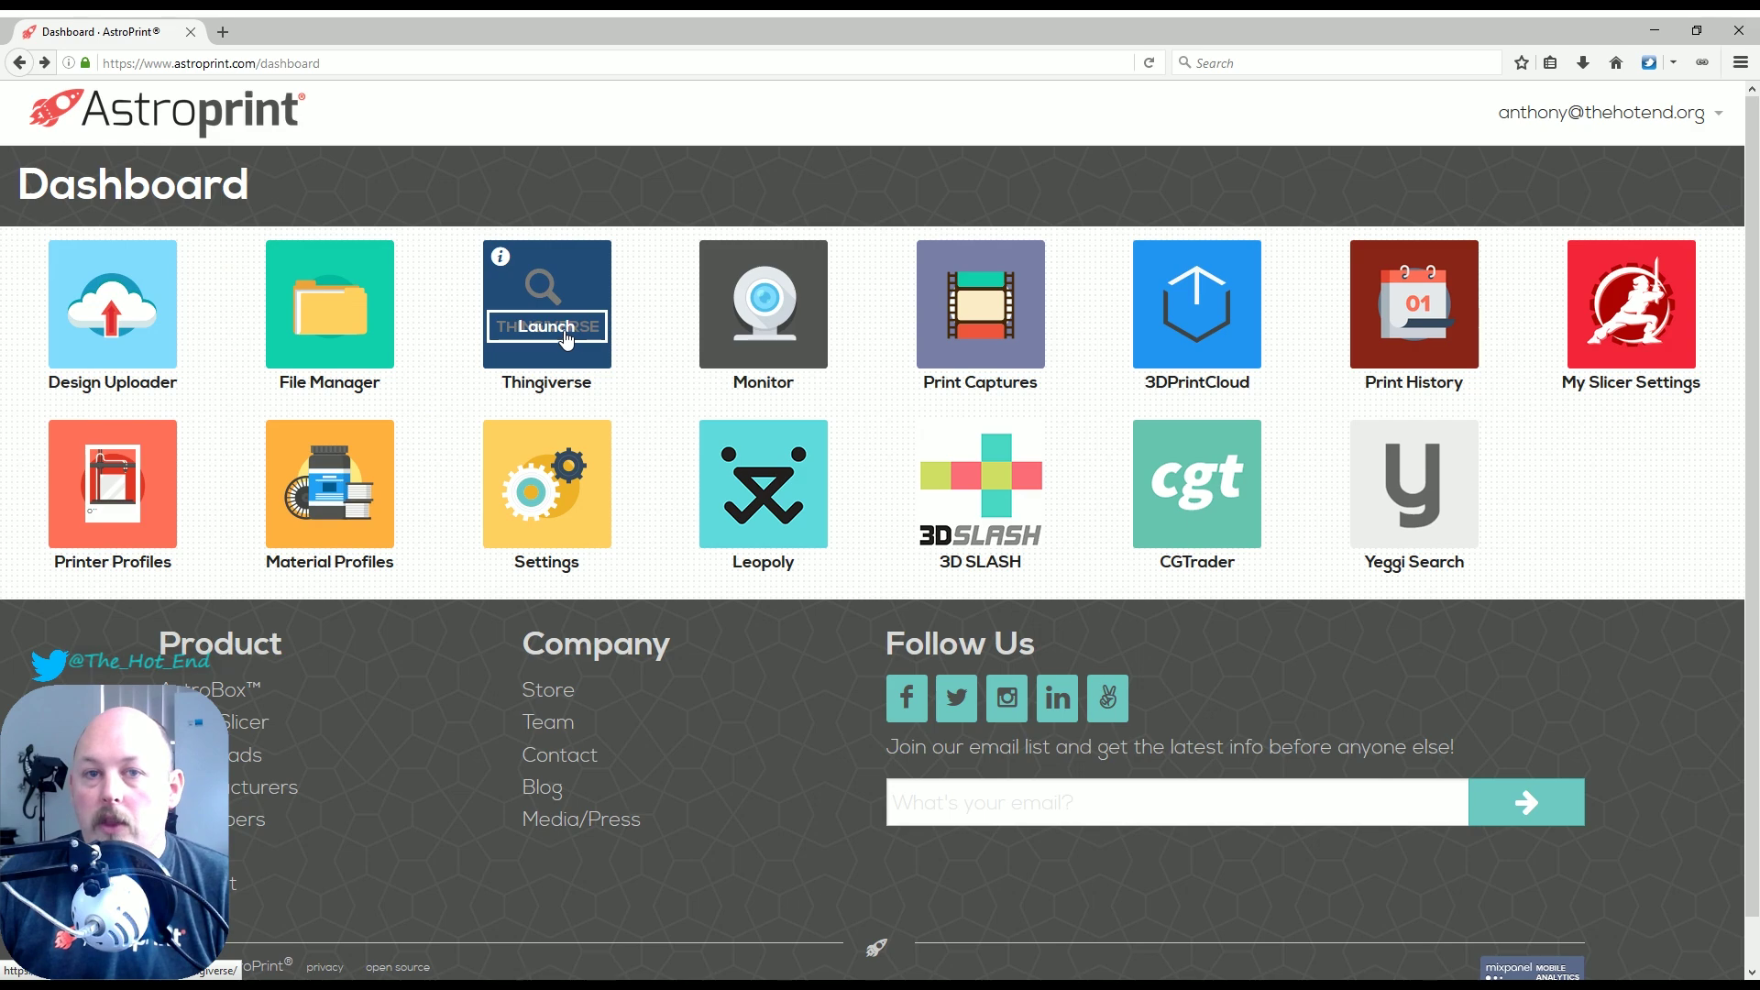
left_click(564, 333)
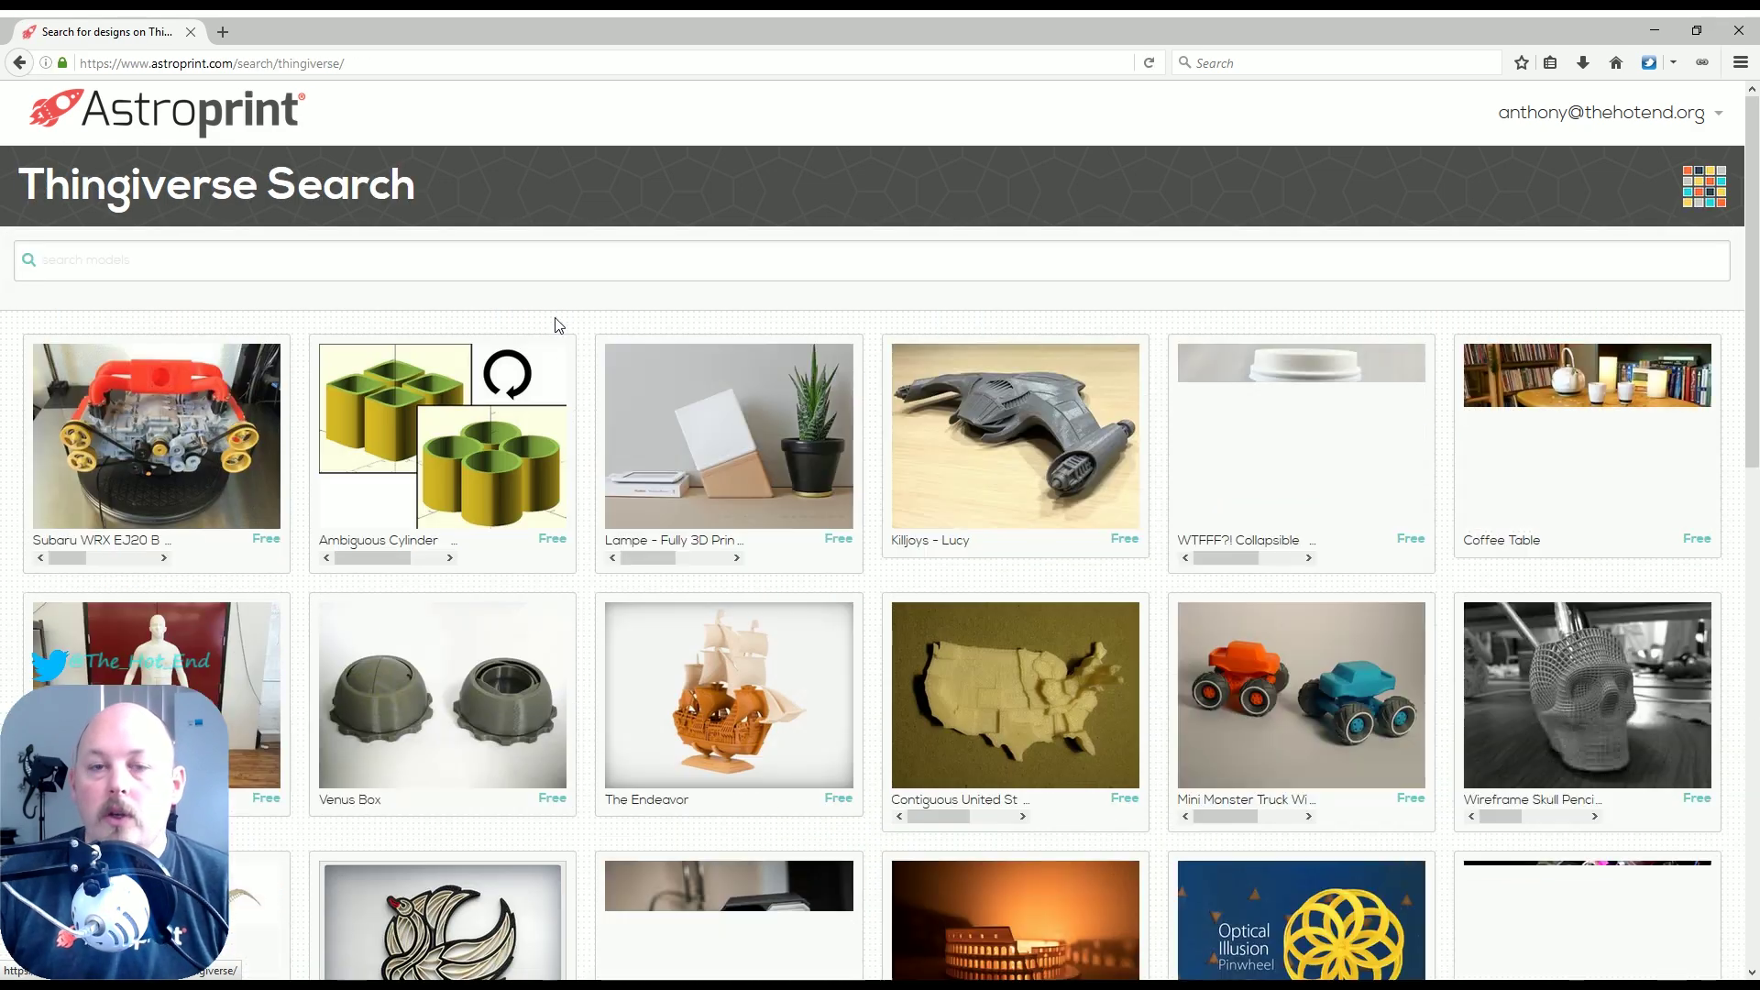
mouse_move(465, 428)
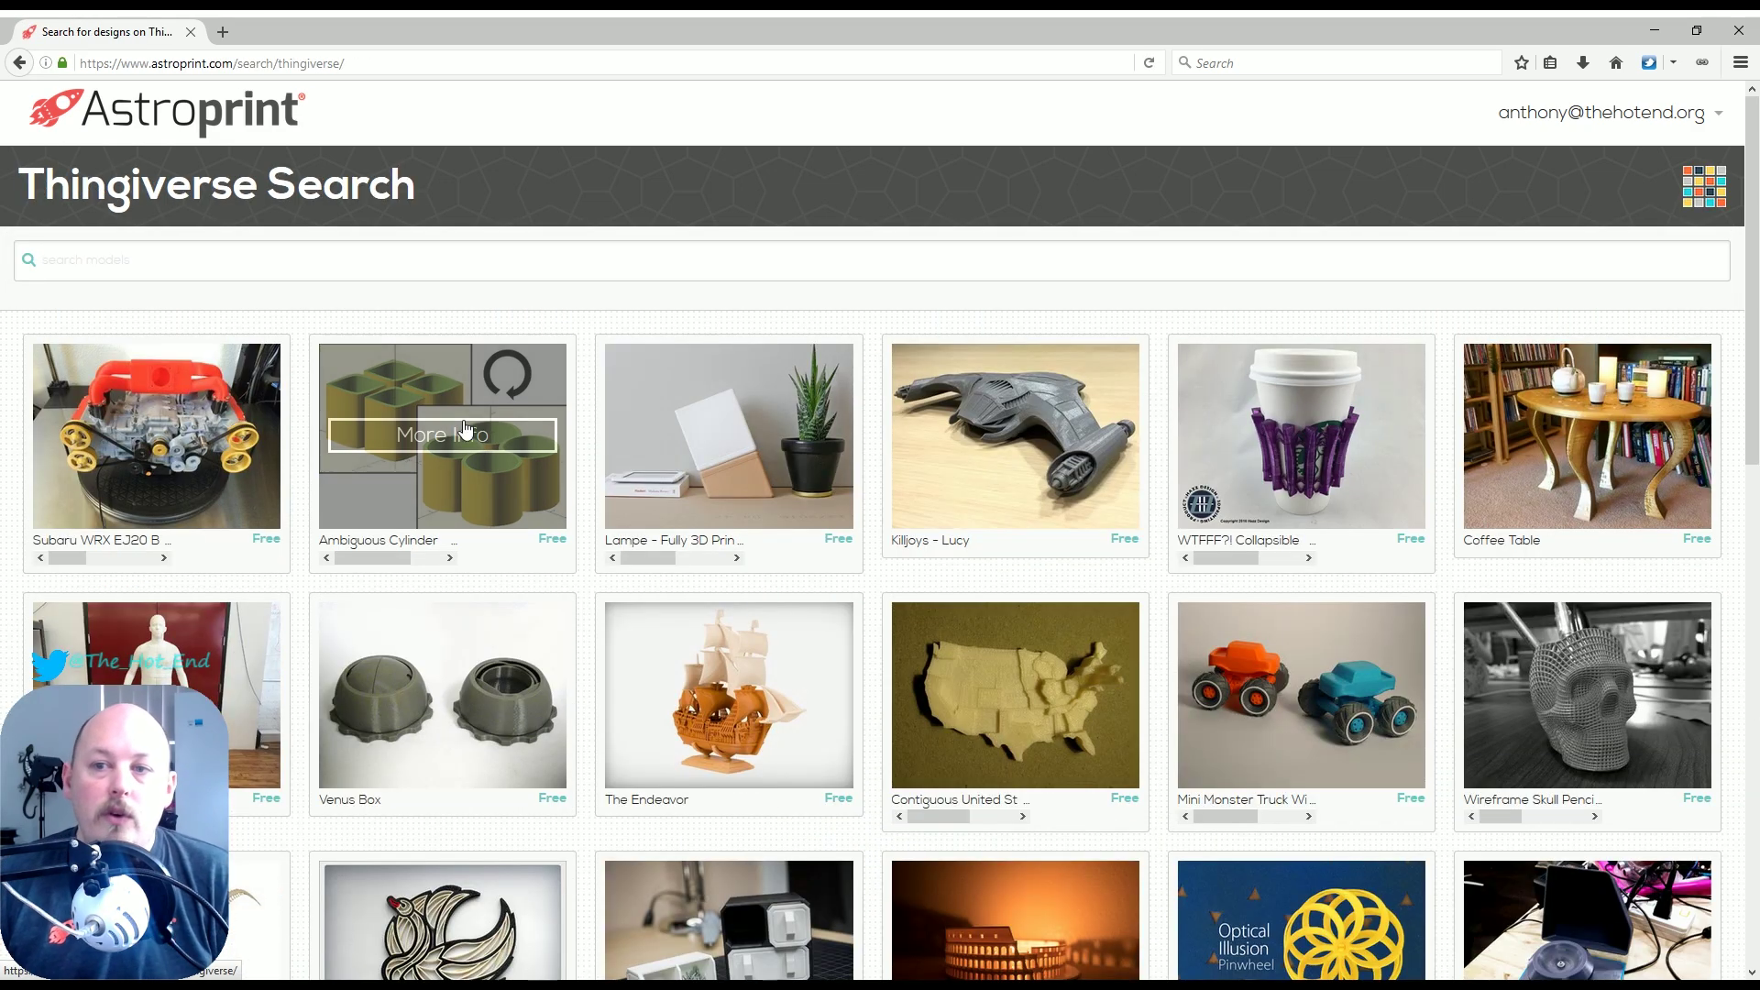
scroll(466, 429, "down", 5)
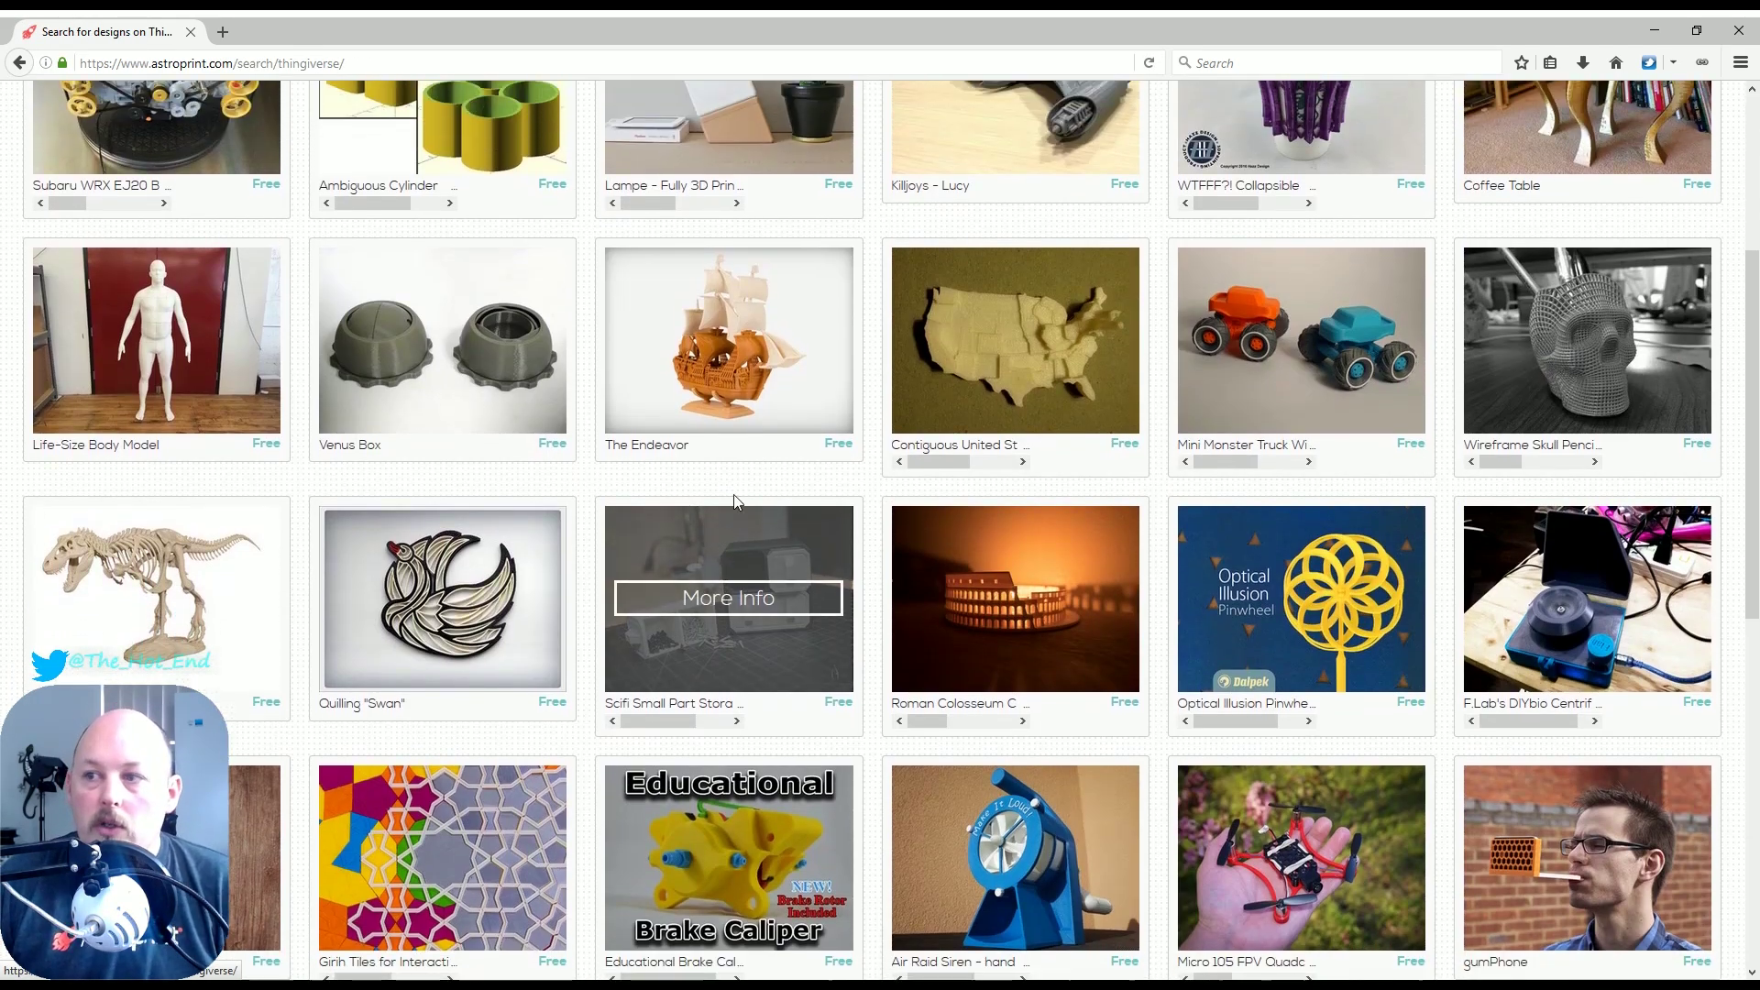
scroll(733, 495, "up", 5)
mouse_move(967, 443)
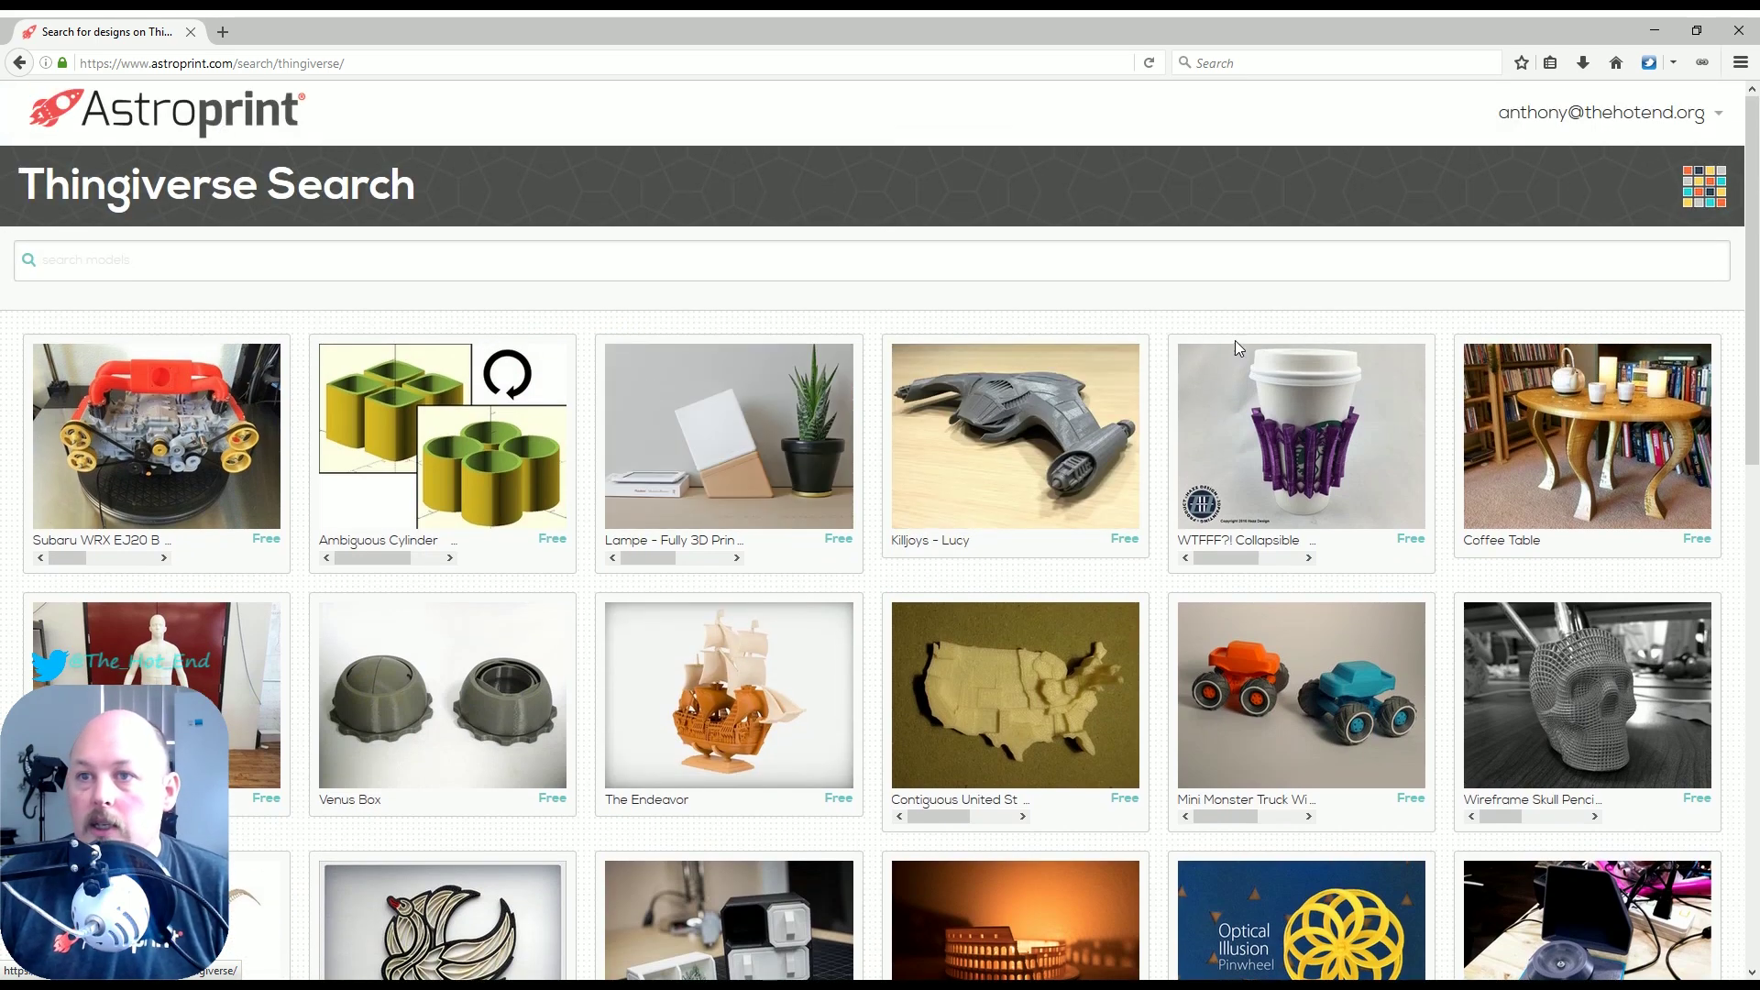
scroll(1284, 413, "down", 2)
Add skull_art.stl from the Wireframe Skull Pencil Holder to My Designs, then close its details
left_click(1586, 637)
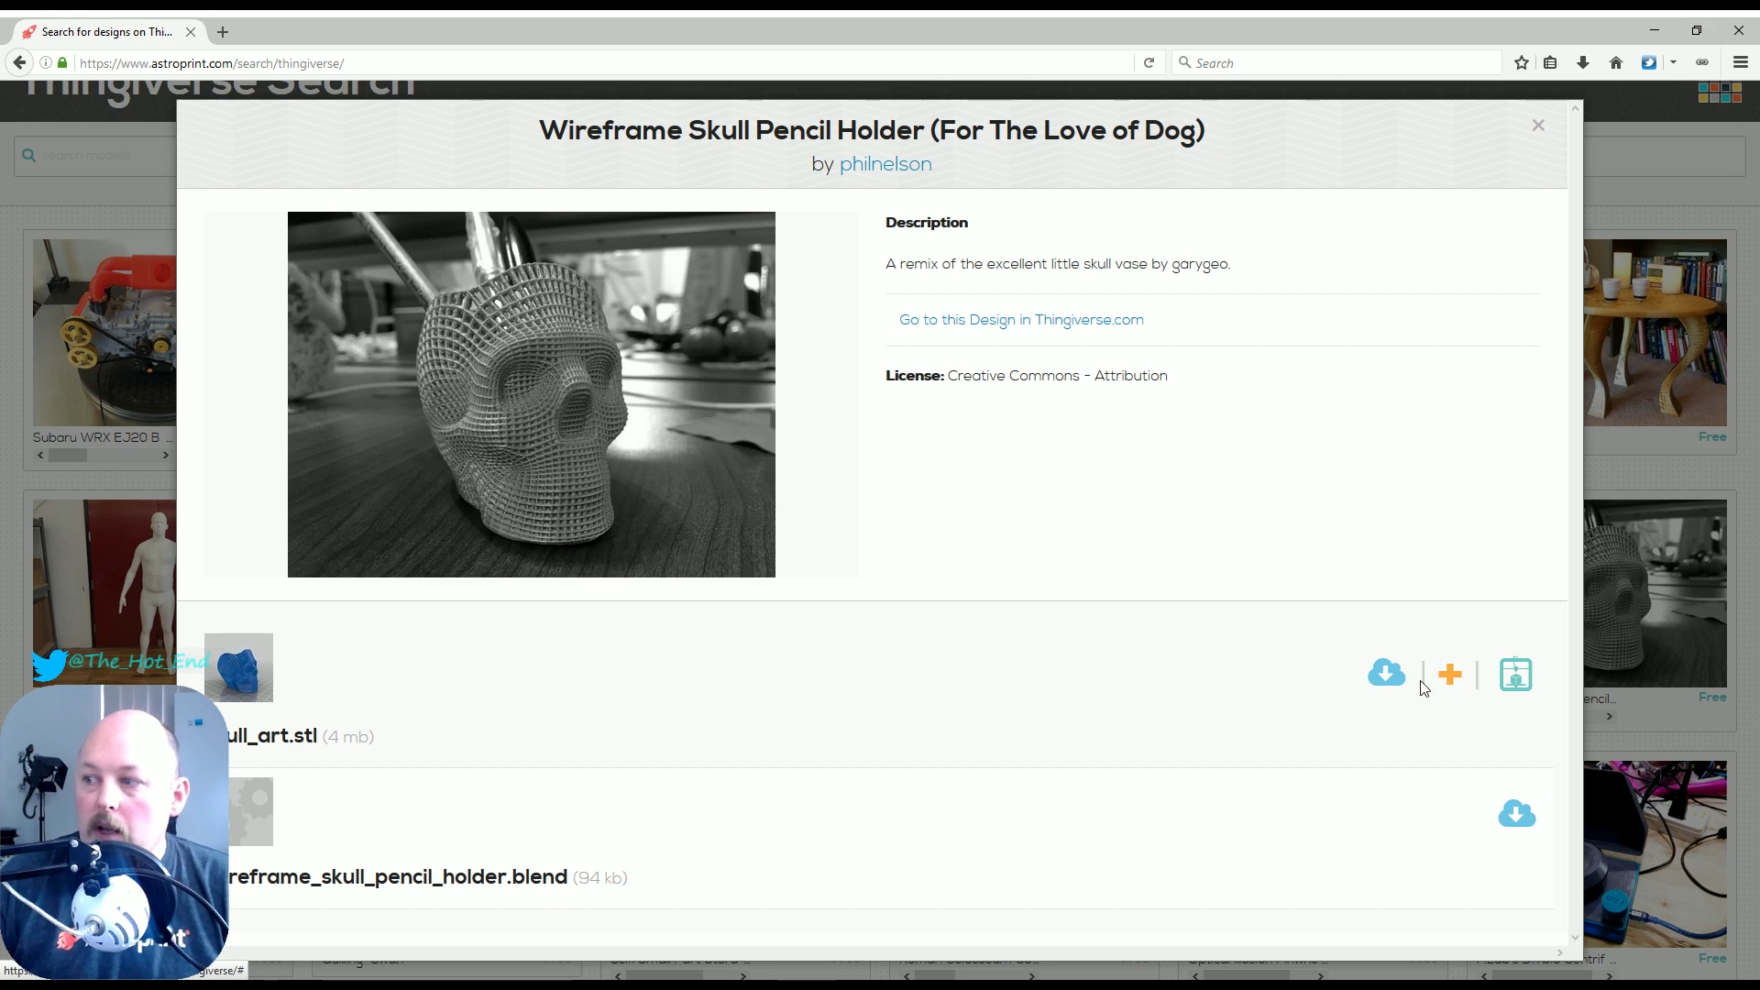
left_click(1449, 676)
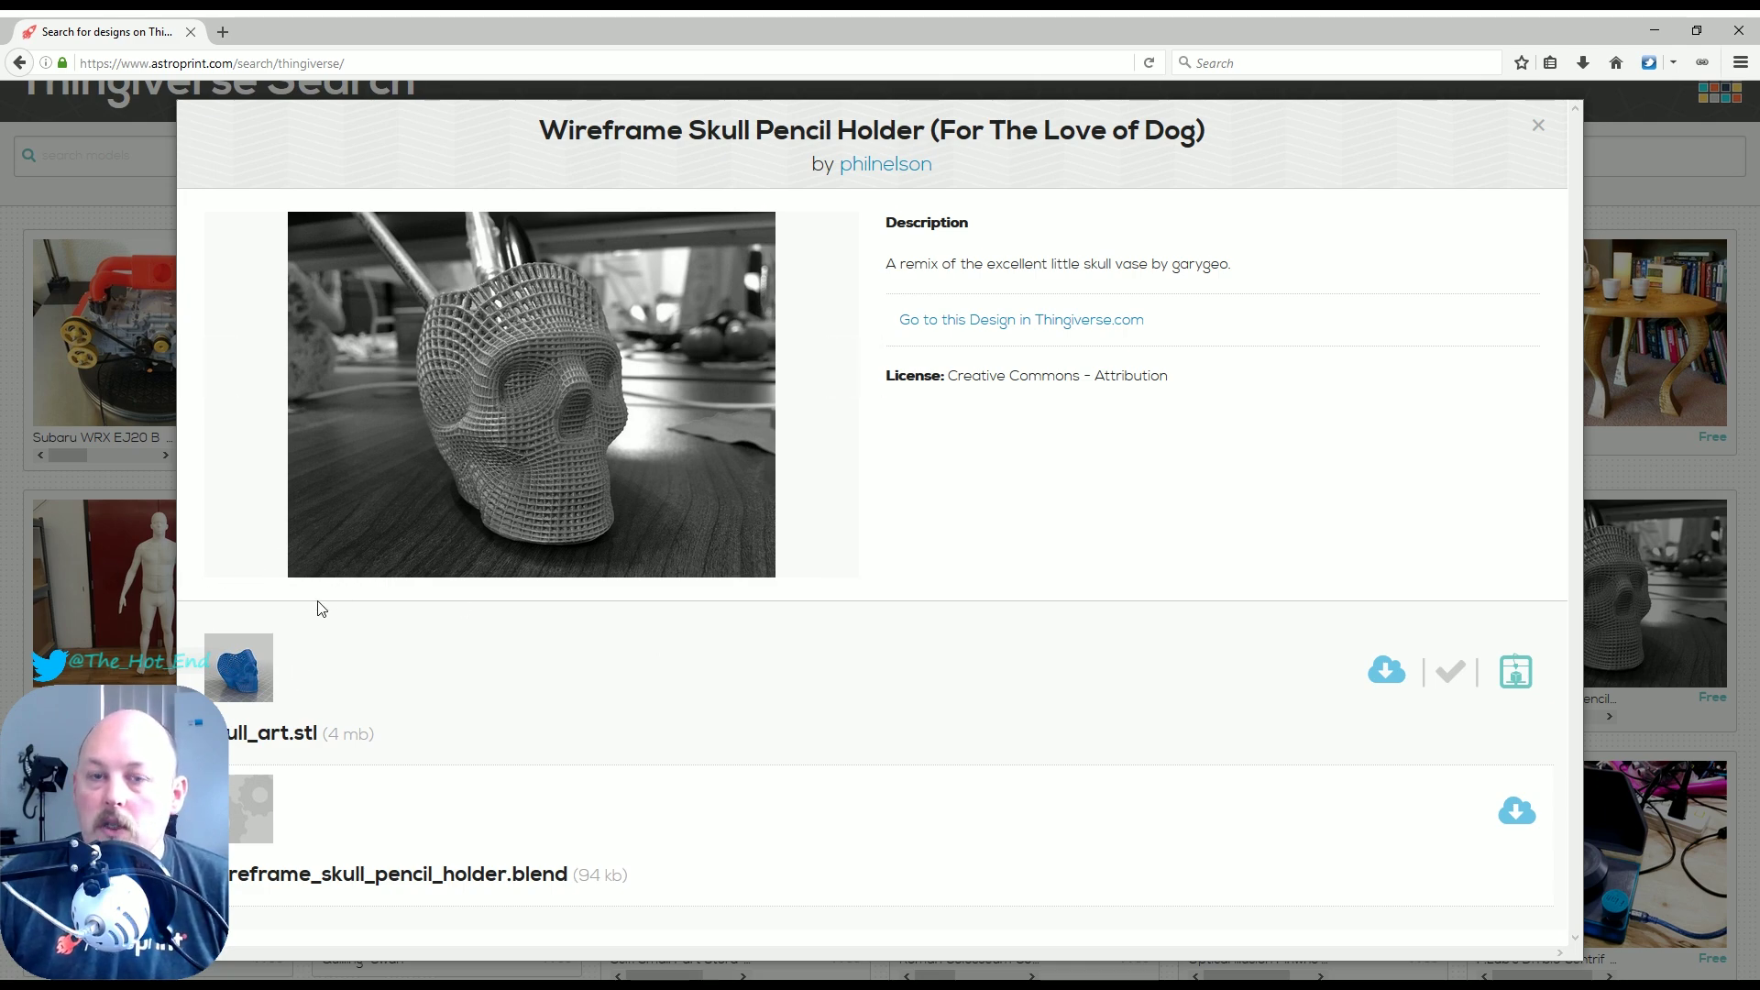
left_click(1575, 691)
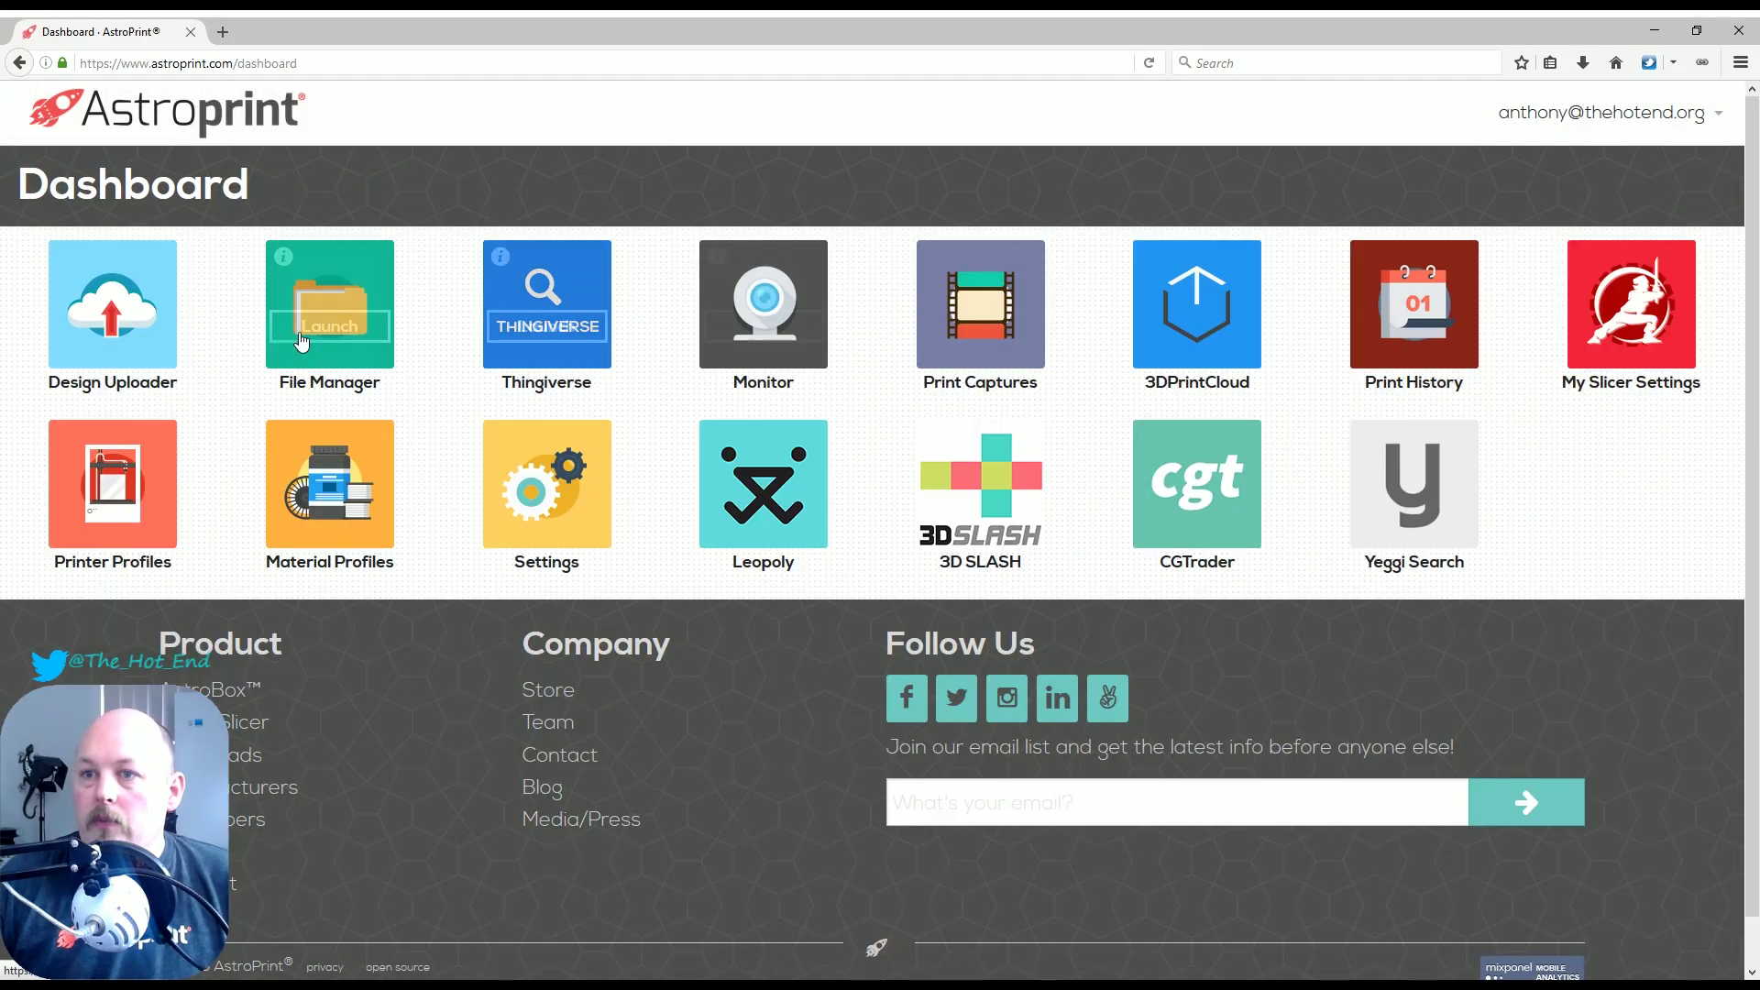
Check the skull_art.stl design's options in File Manager, then switch to the Monitor page
mouse_move(146, 317)
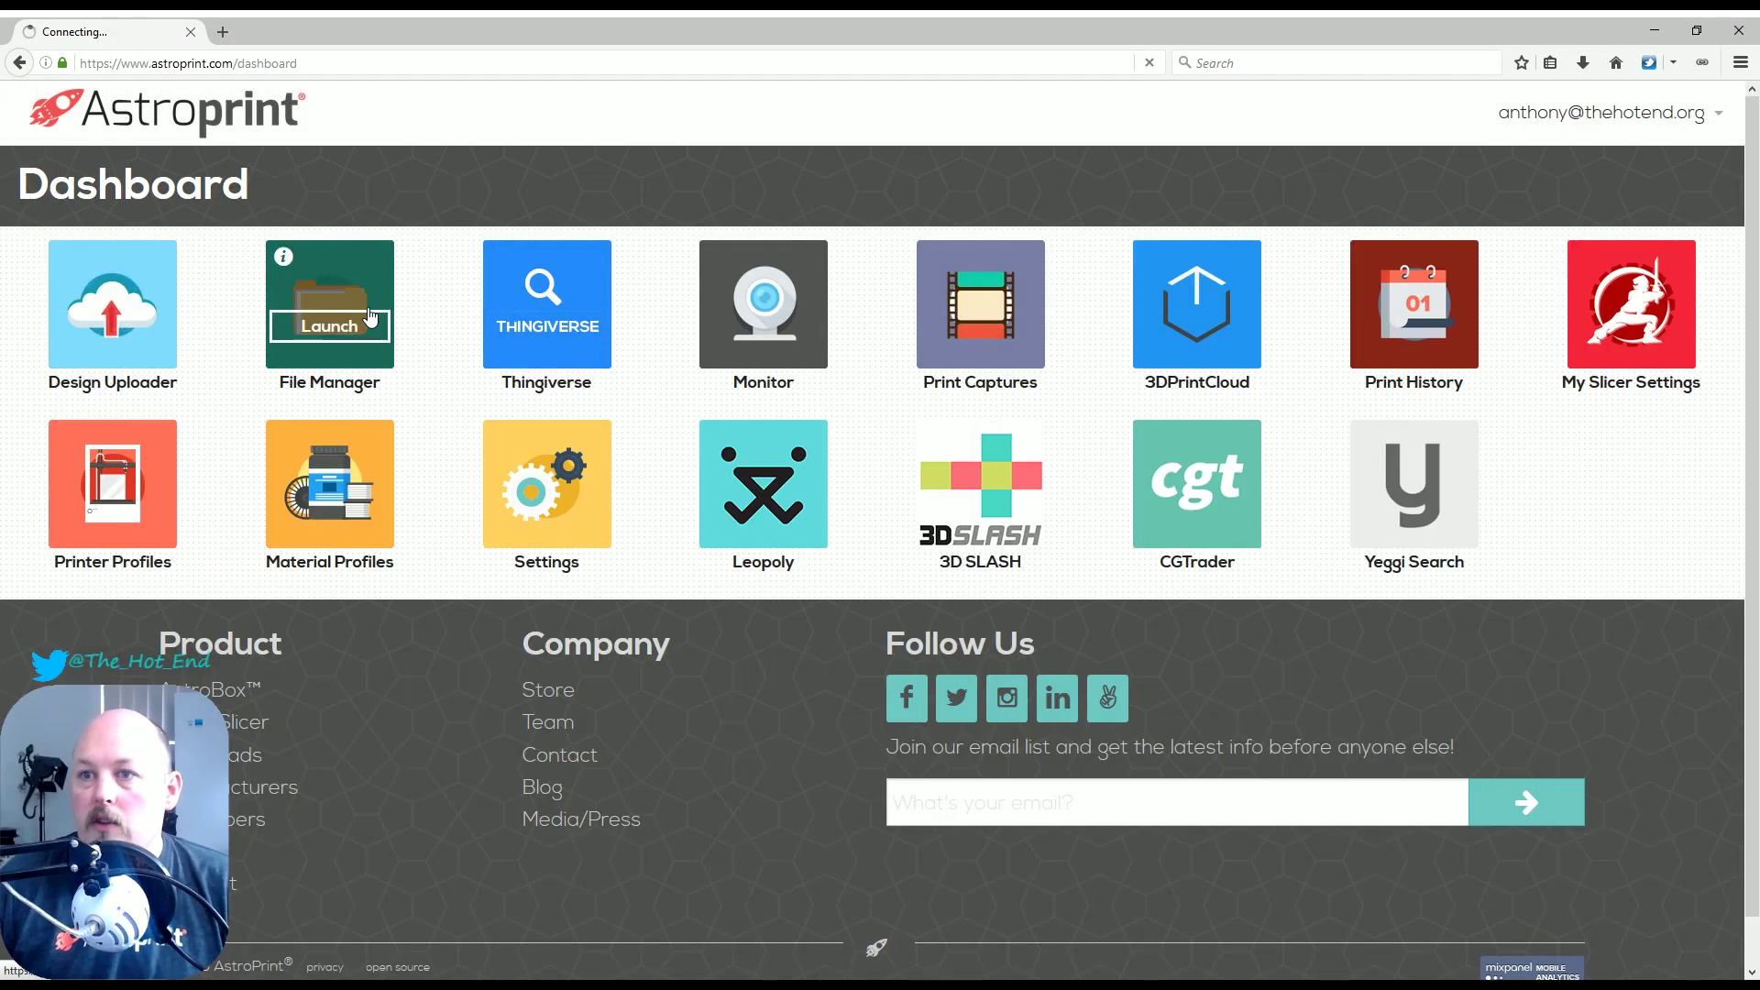
left_click(330, 326)
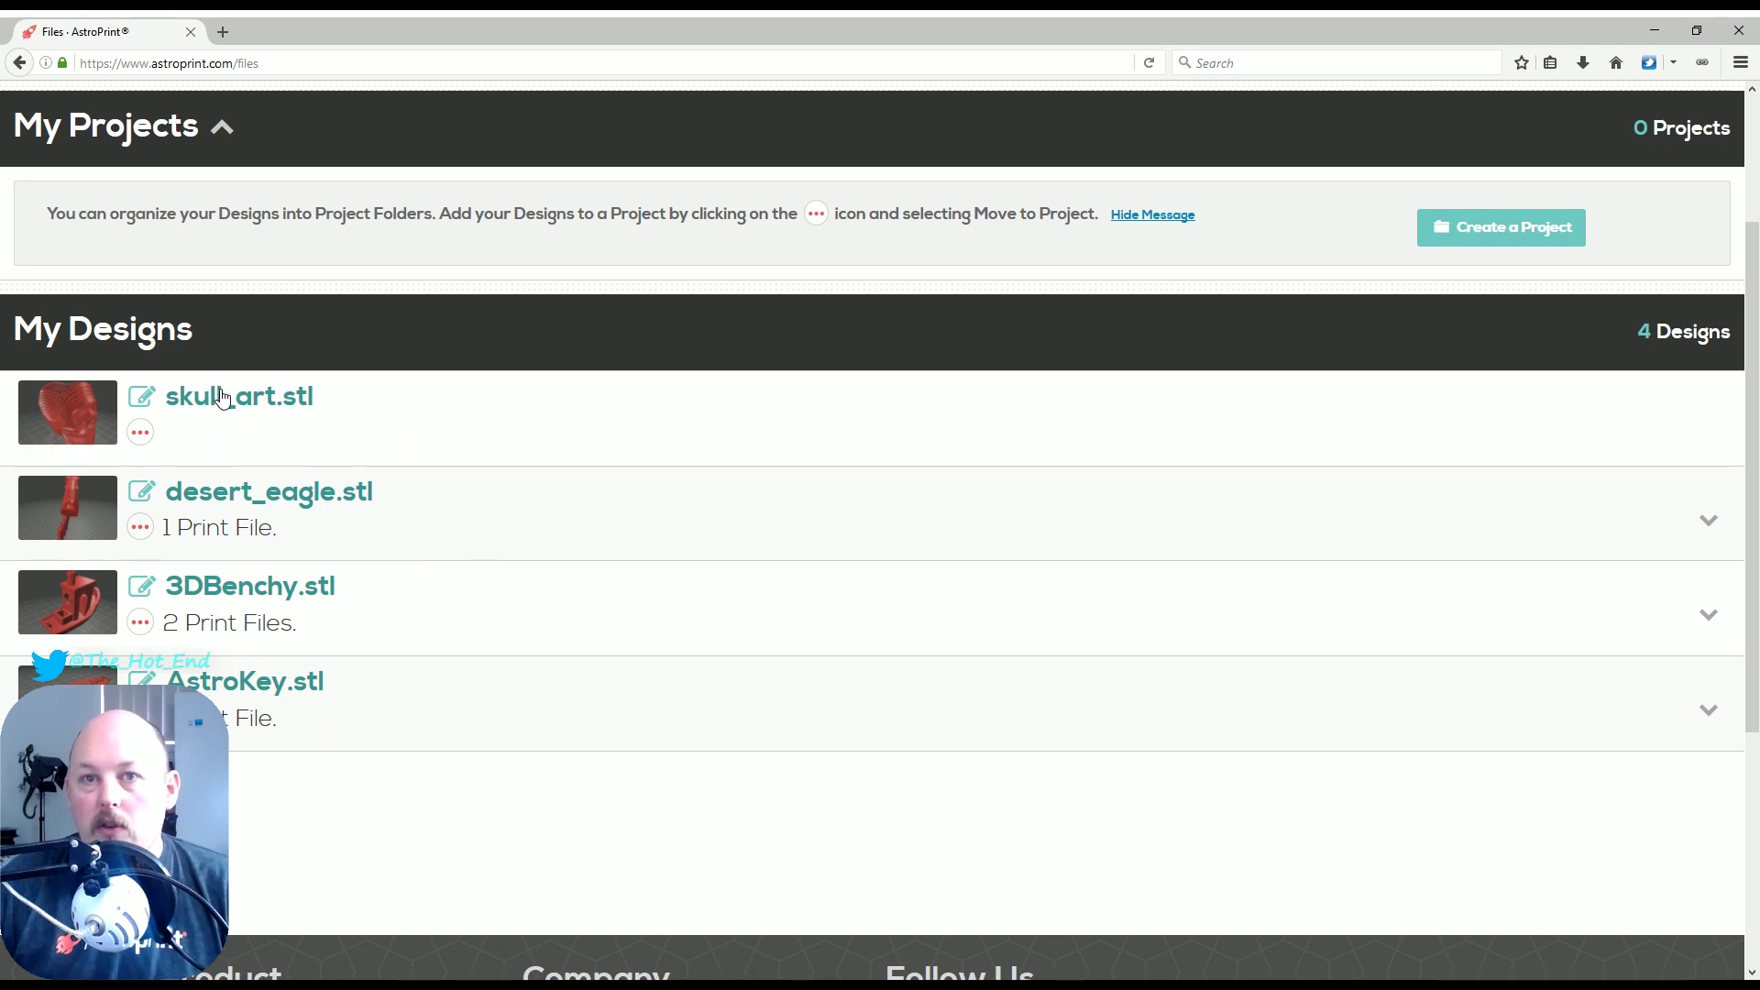
left_click(140, 432)
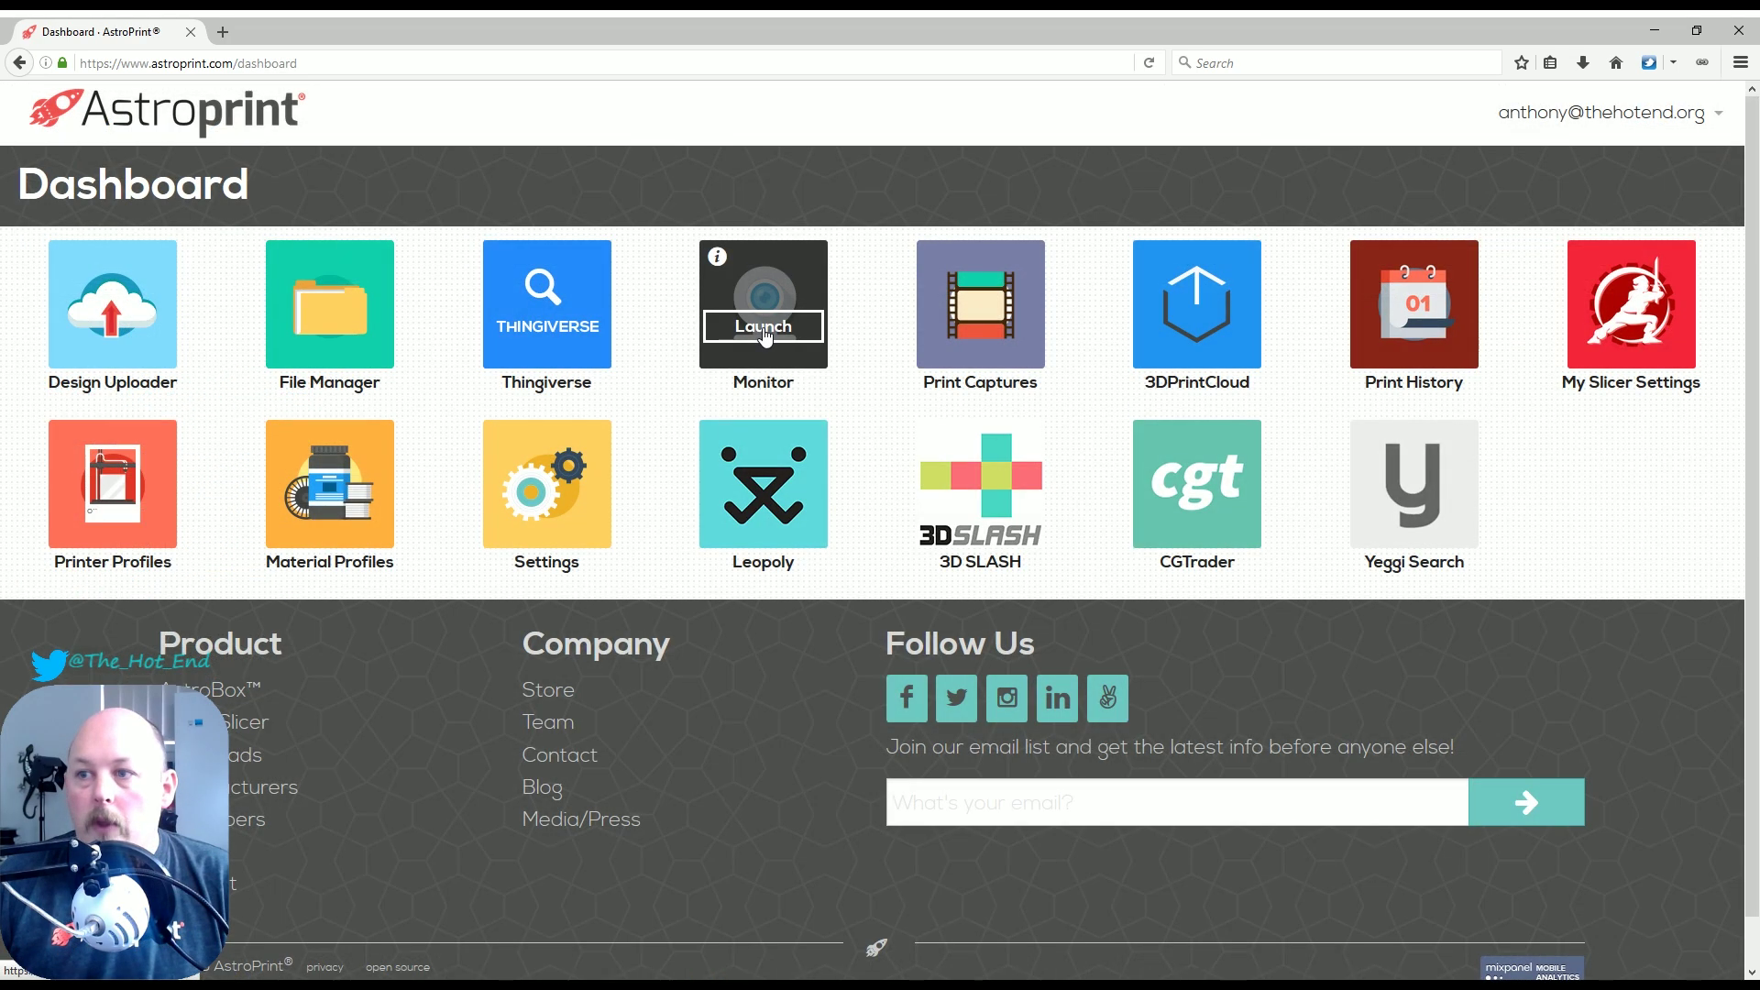
left_click(791, 336)
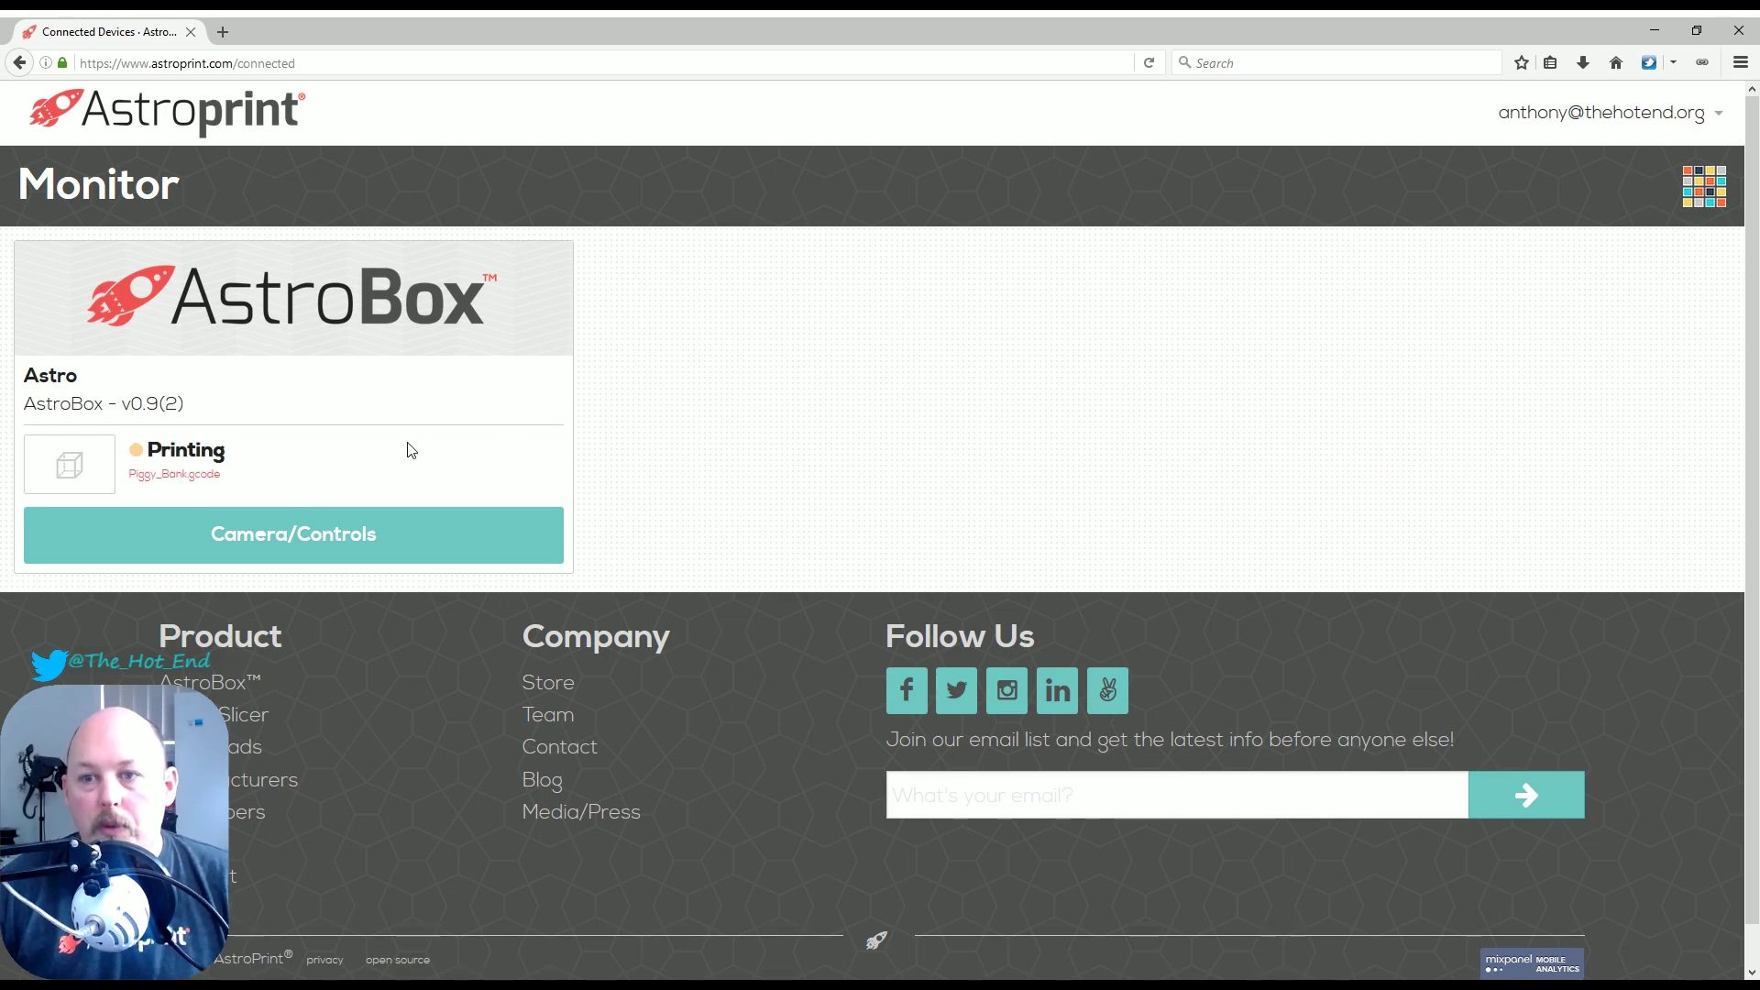
Snapshot the Astro printer's webcam, stream live video, pause the Piggy_Bank print, return to Dashboard
left_click(282, 542)
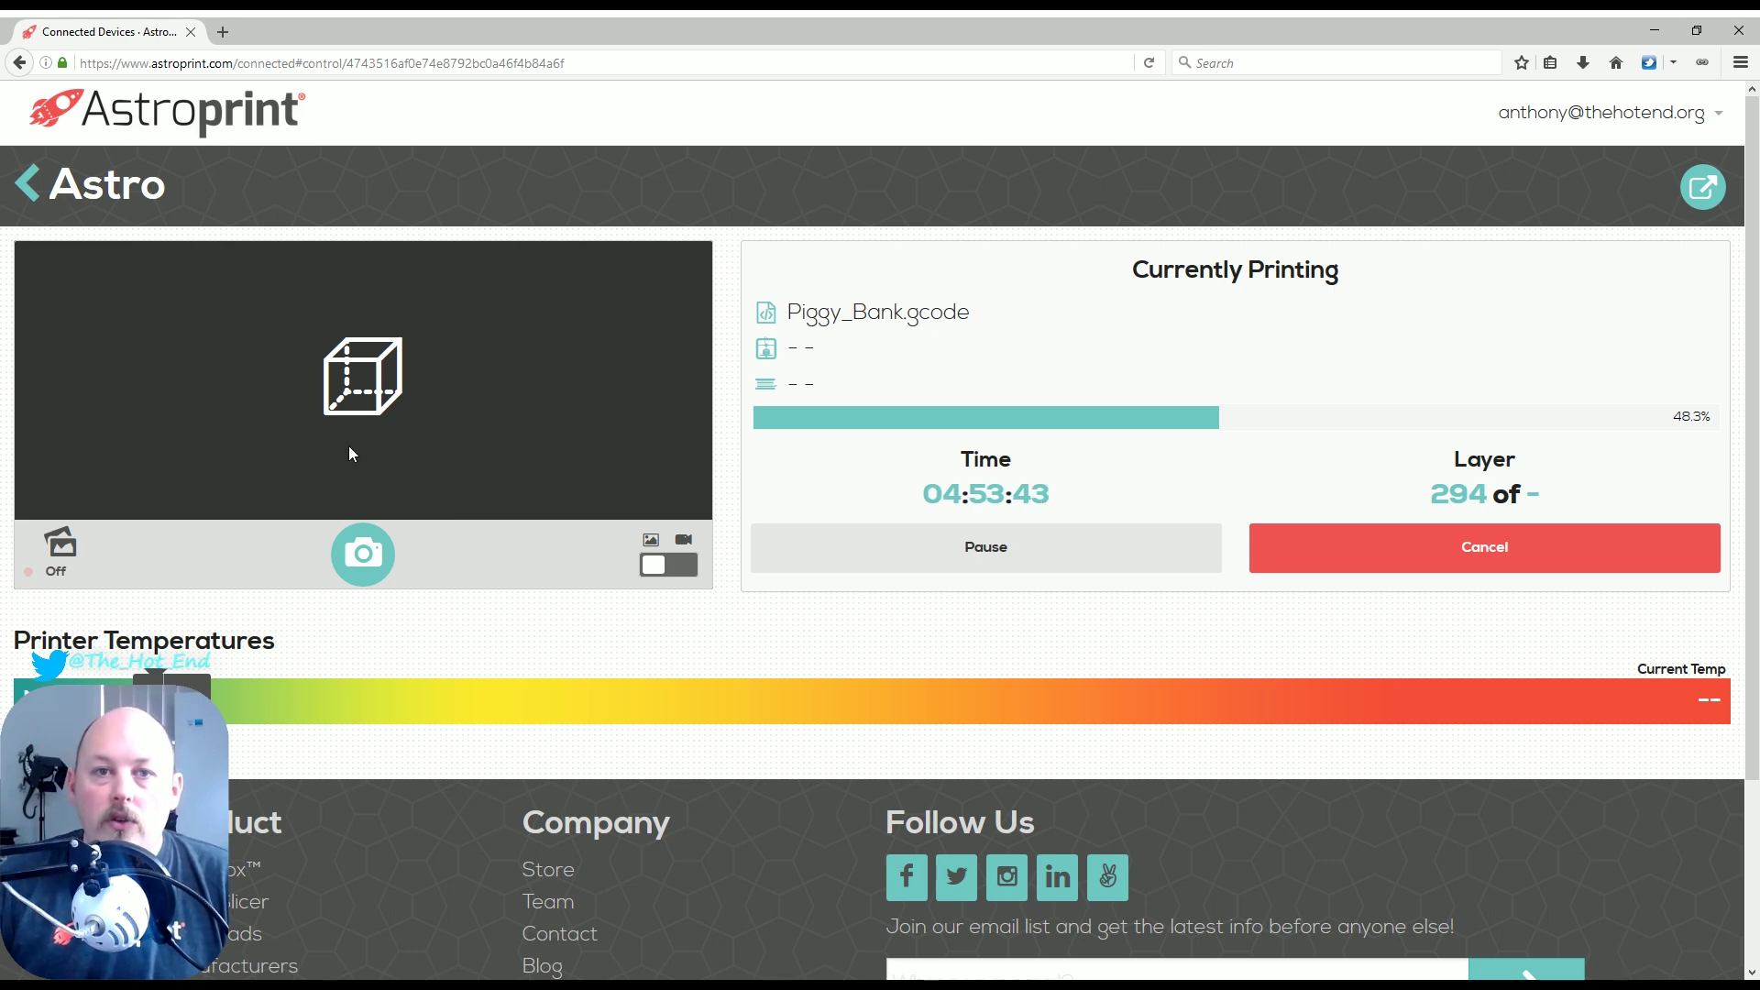
left_click(363, 553)
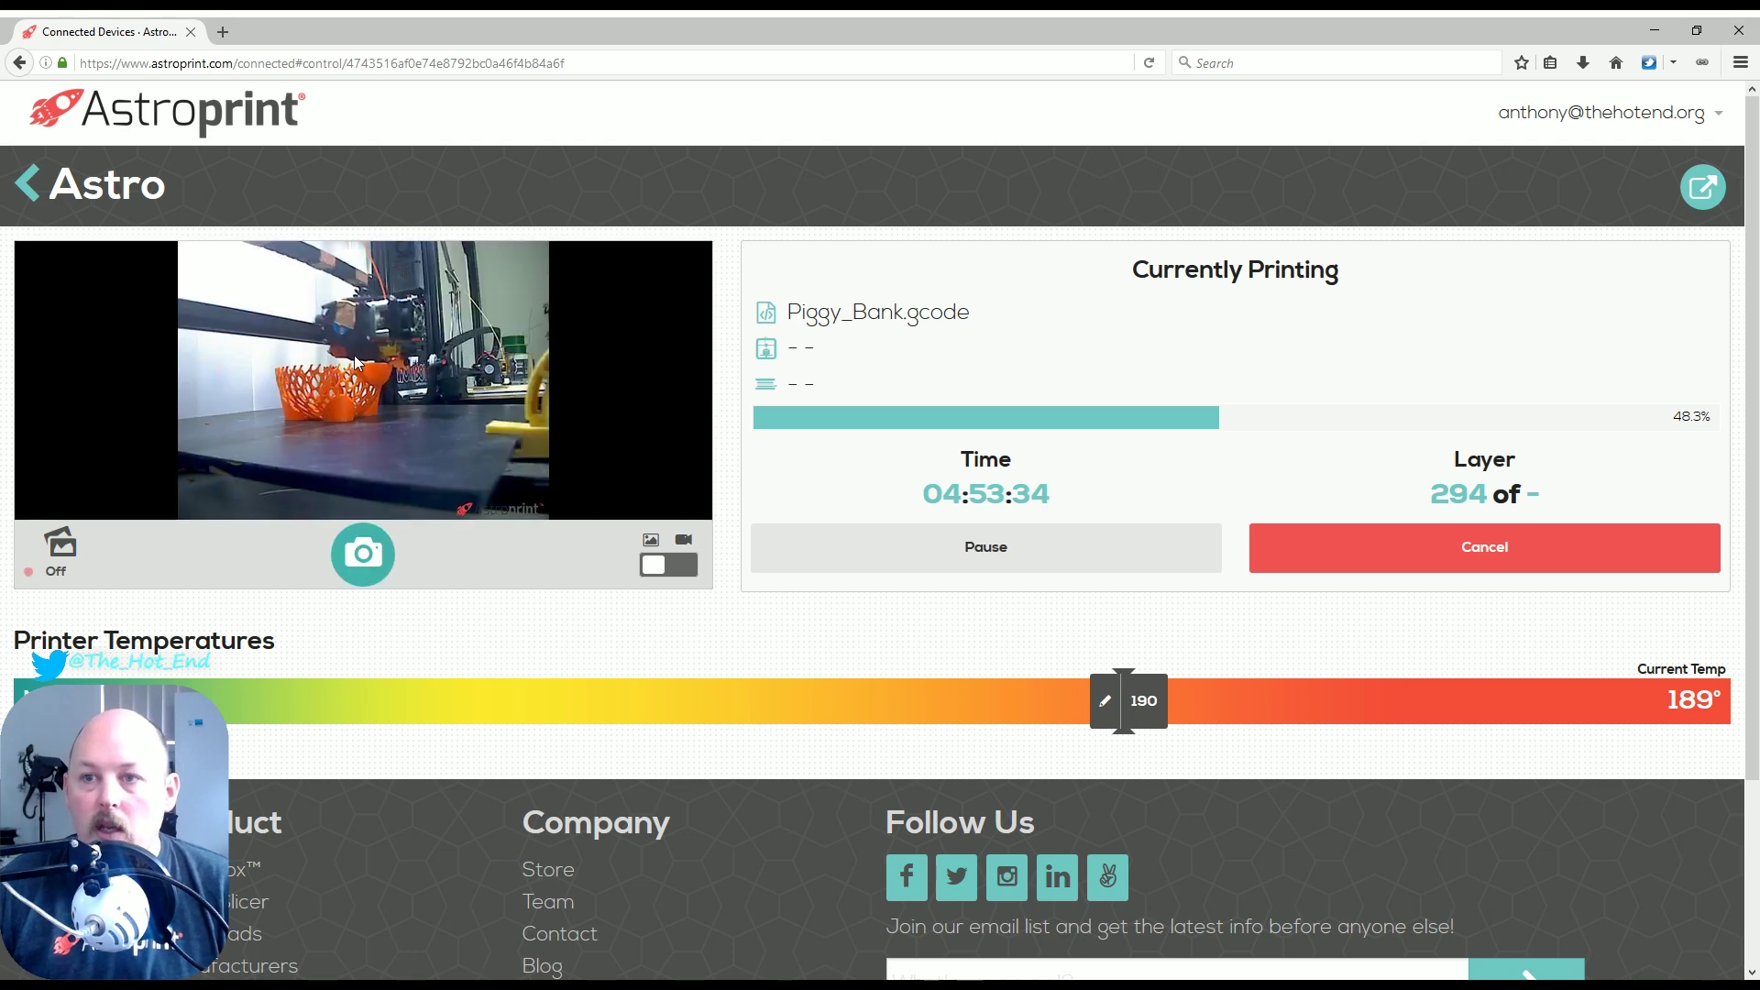
left_click(669, 565)
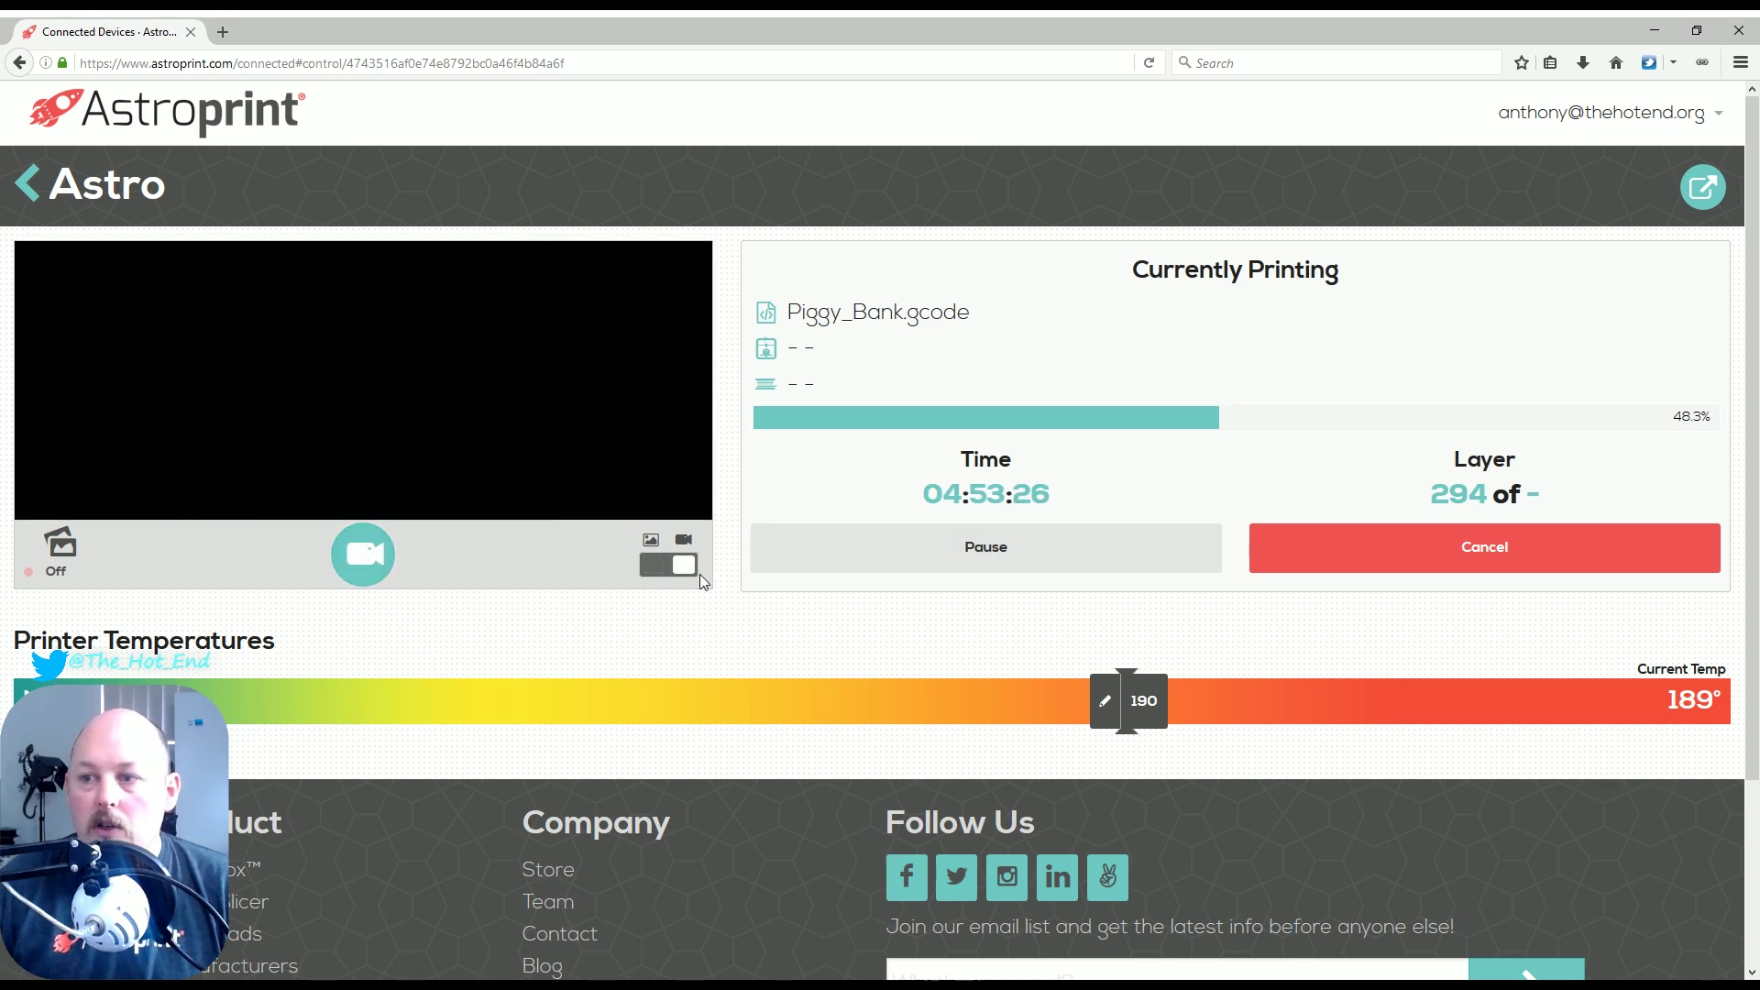
left_click(364, 553)
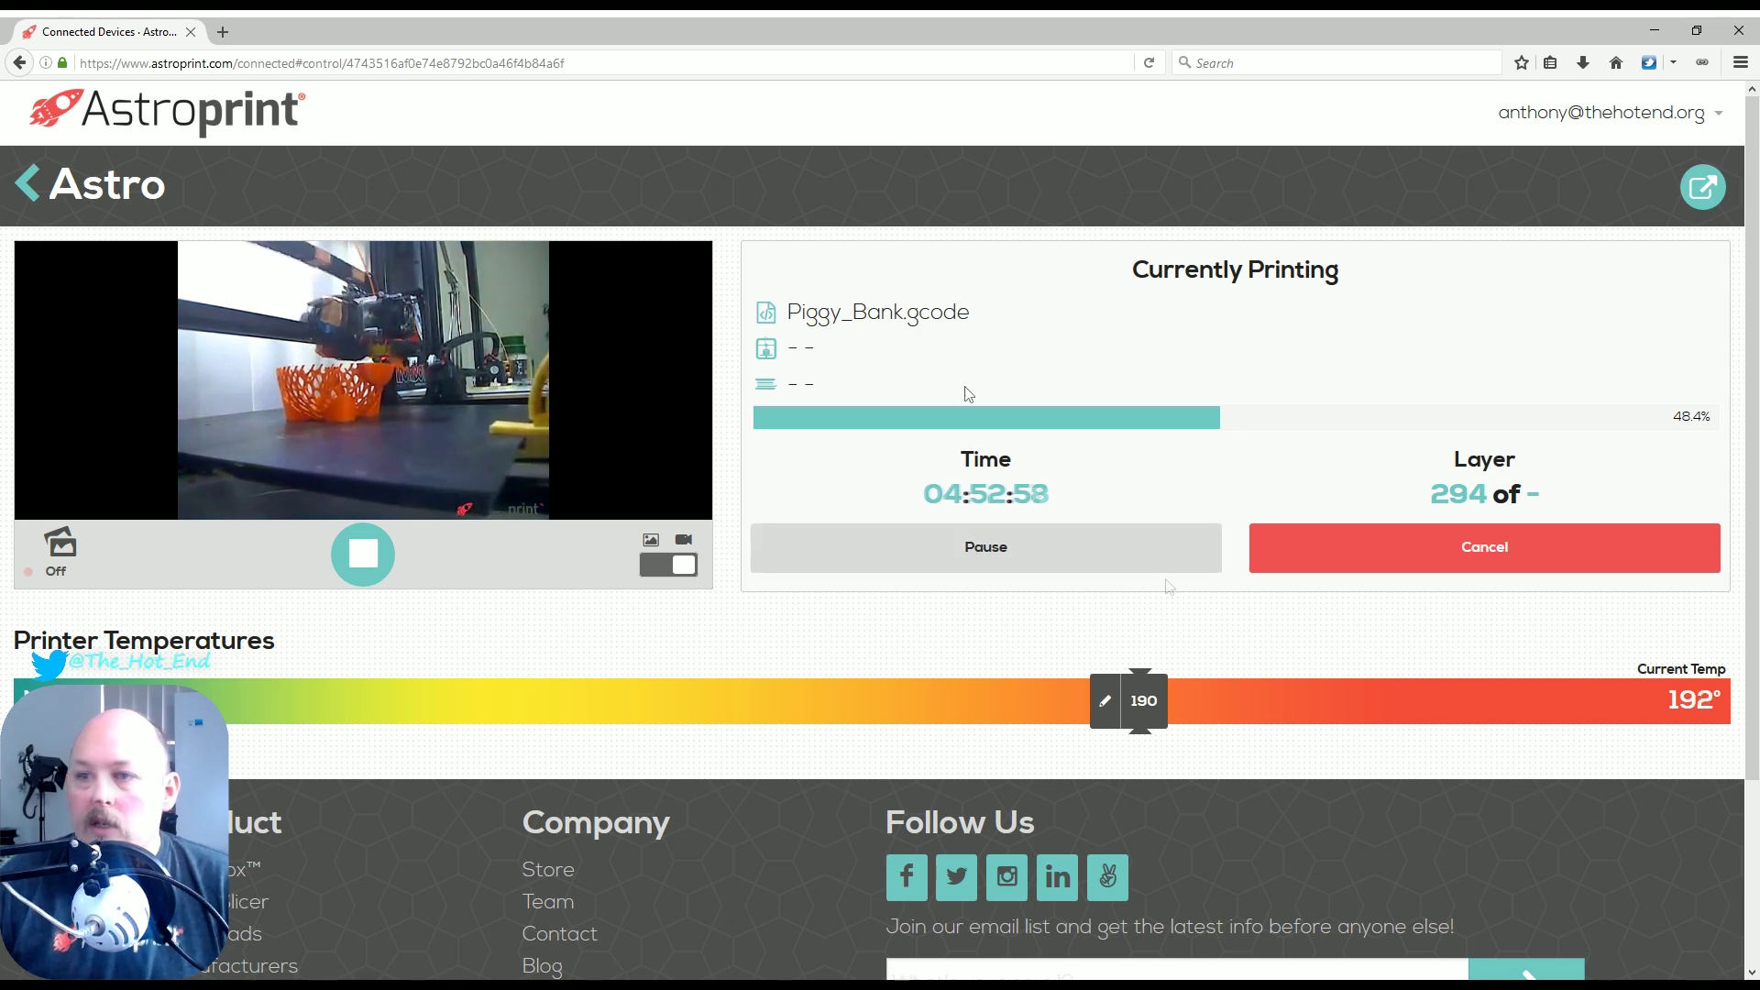
left_click(965, 530)
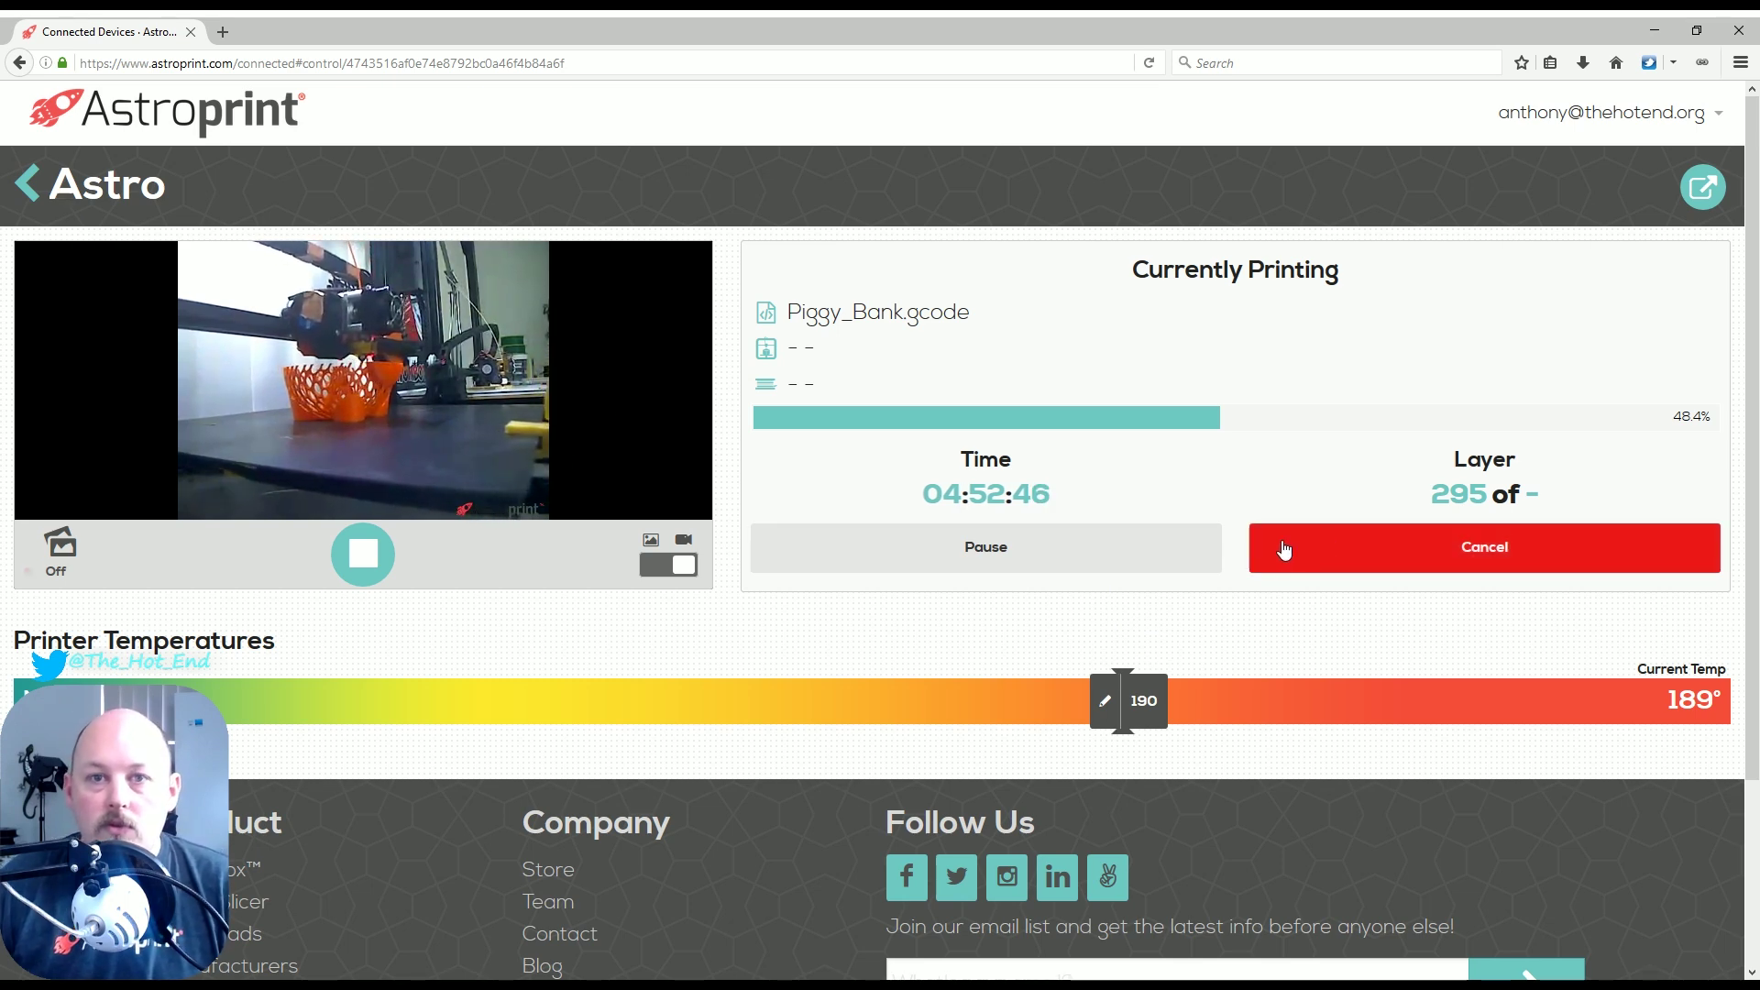
left_click(28, 184)
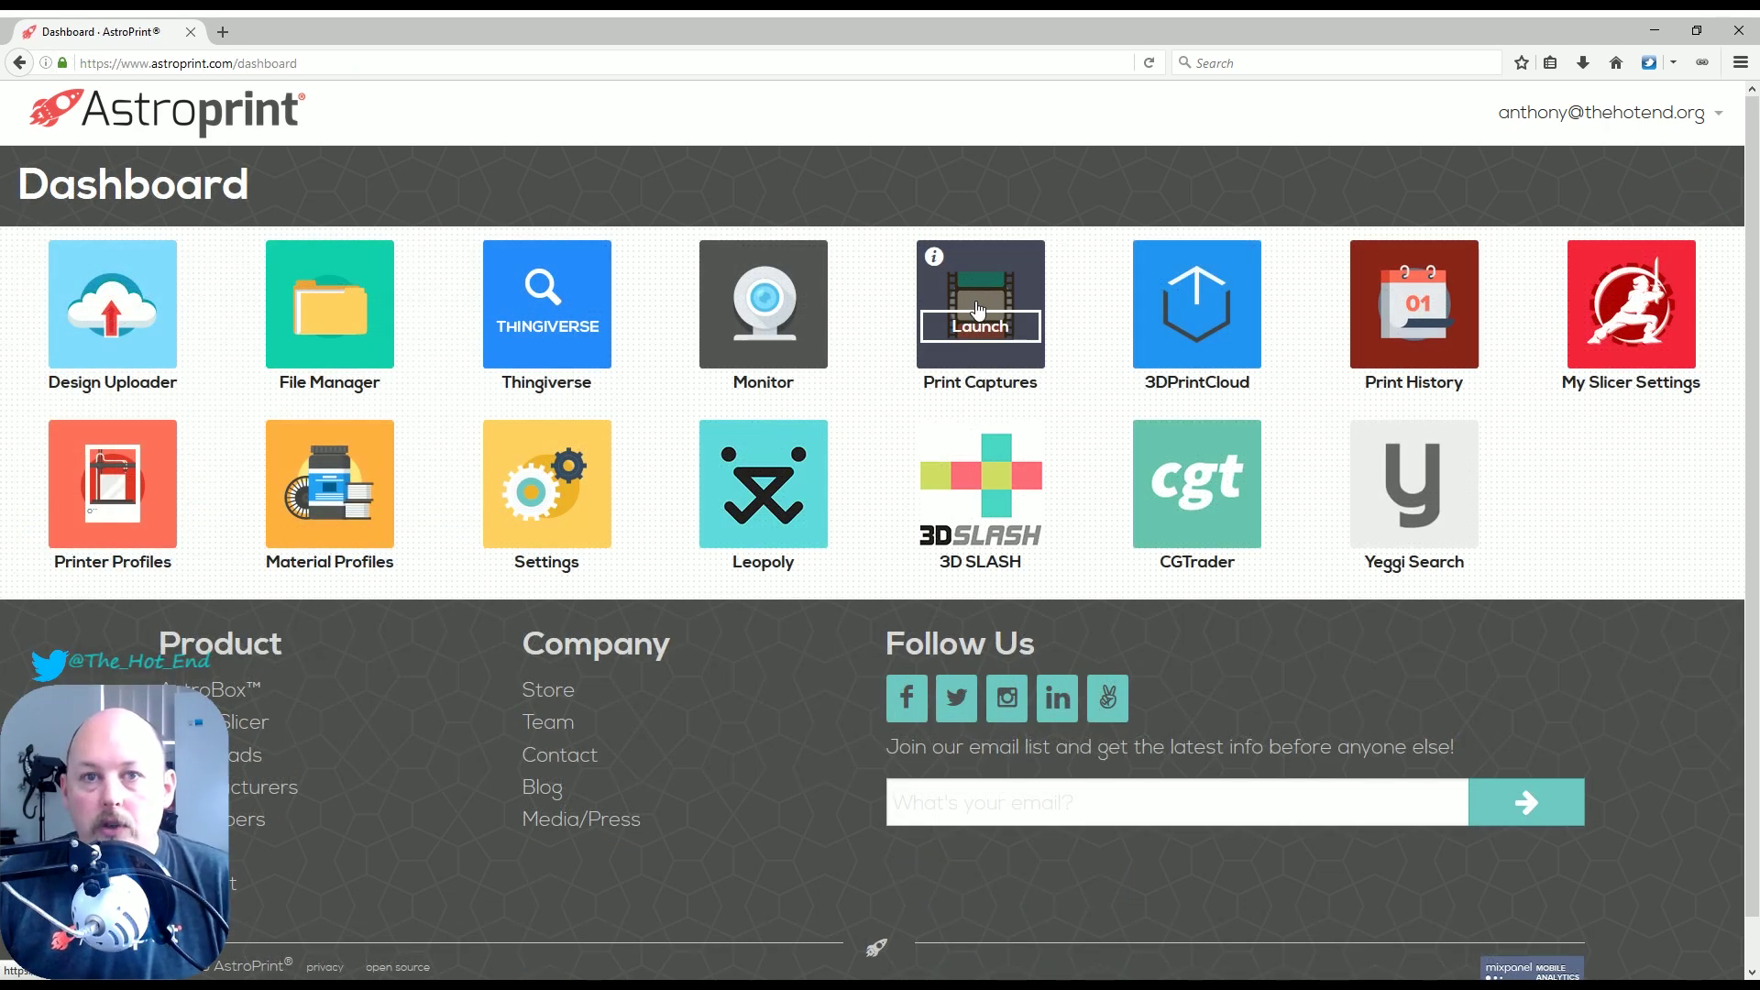
Open the top Piggy_Bank.gcode entry in Print Captures
left_click(979, 314)
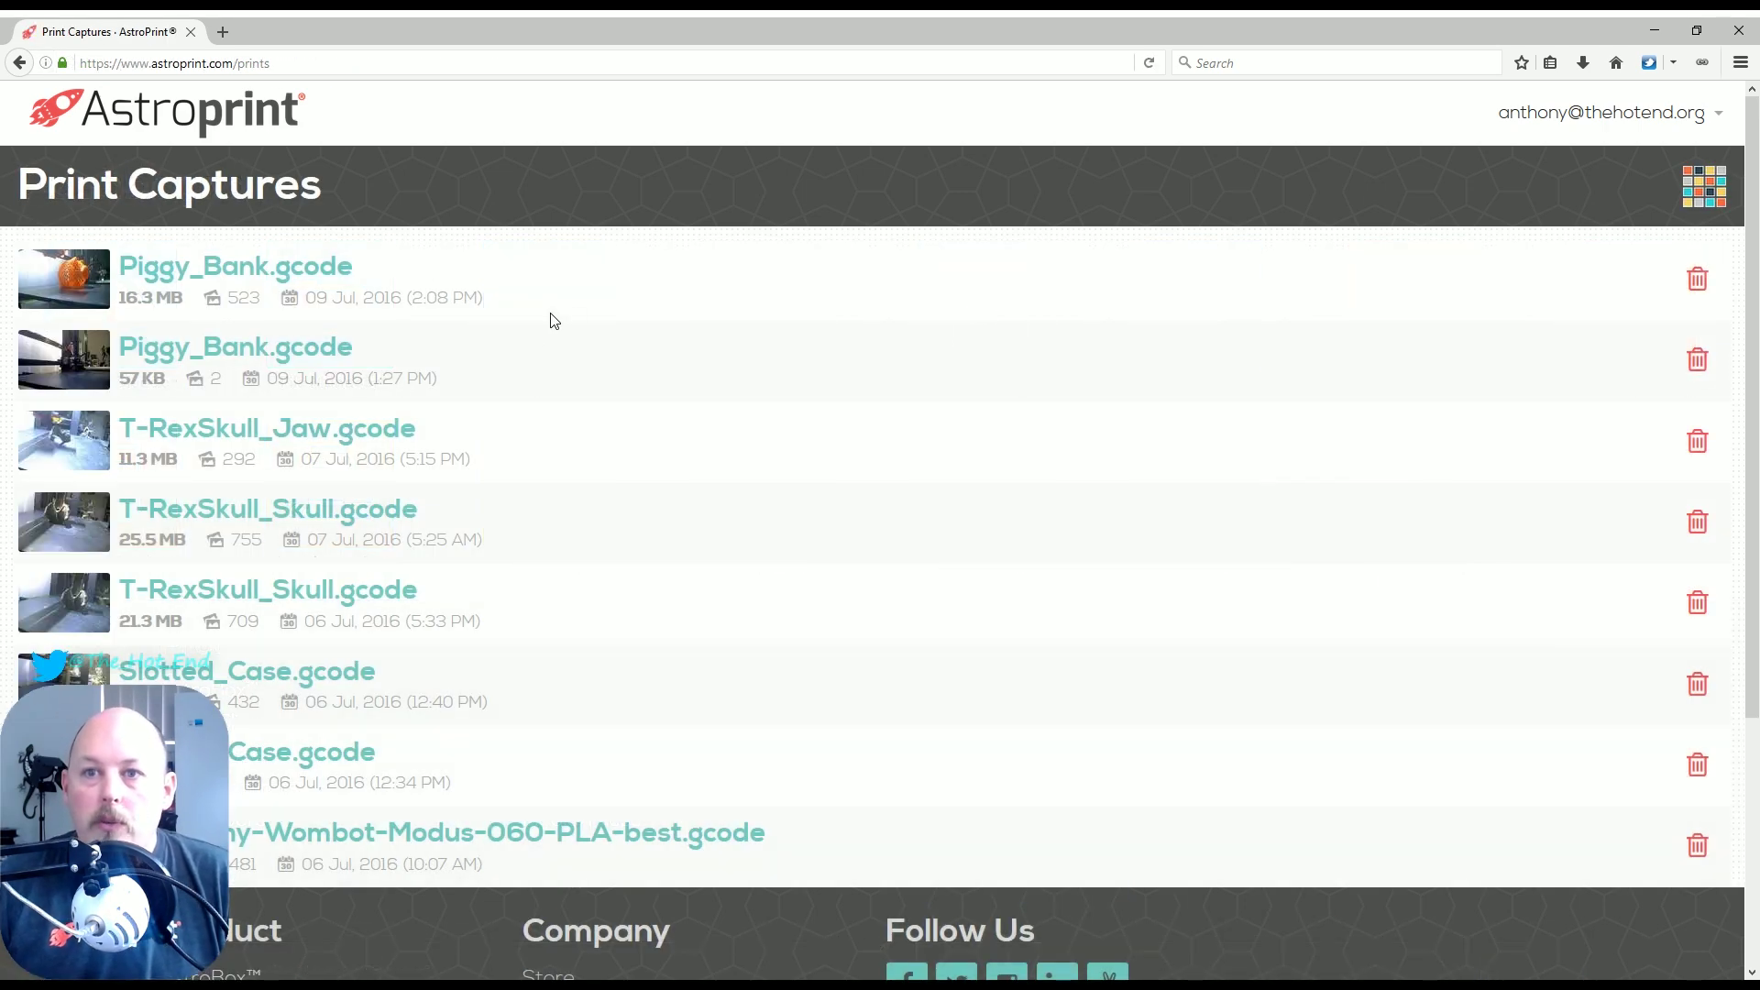
left_click(233, 267)
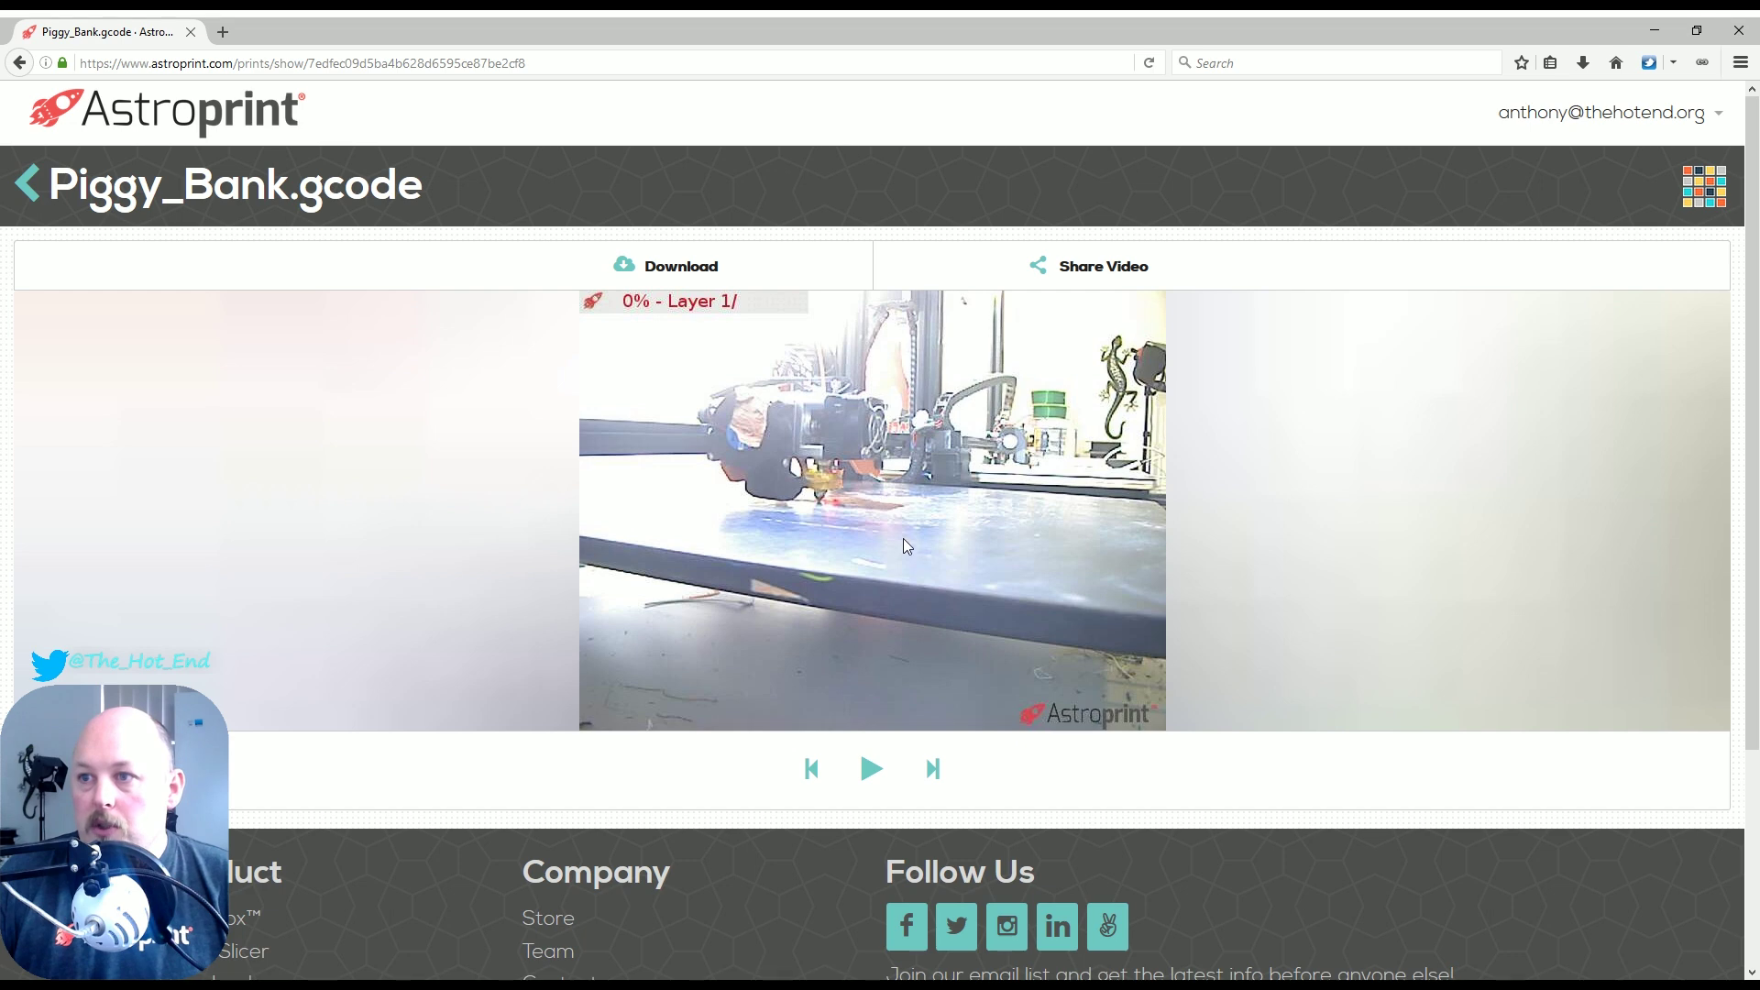
Play the Piggy_Bank timelapse to layer 7, pause it, and review the share and download options
left_click(874, 772)
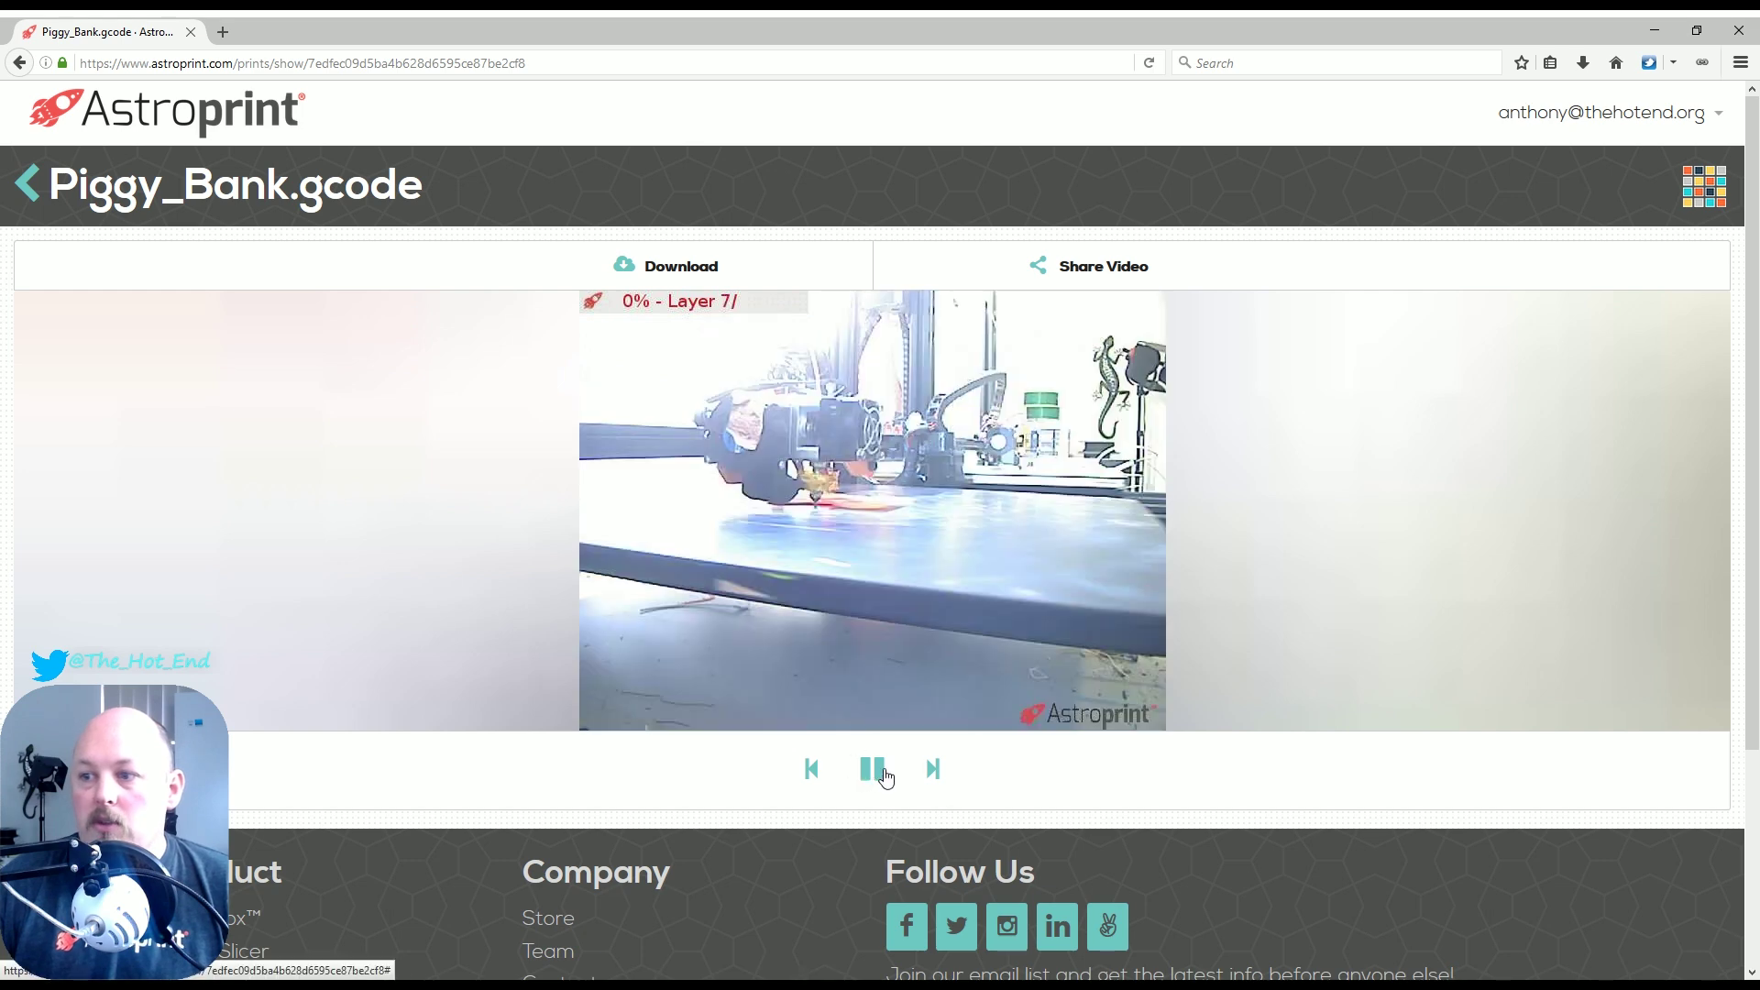
left_click(872, 769)
left_click(1061, 289)
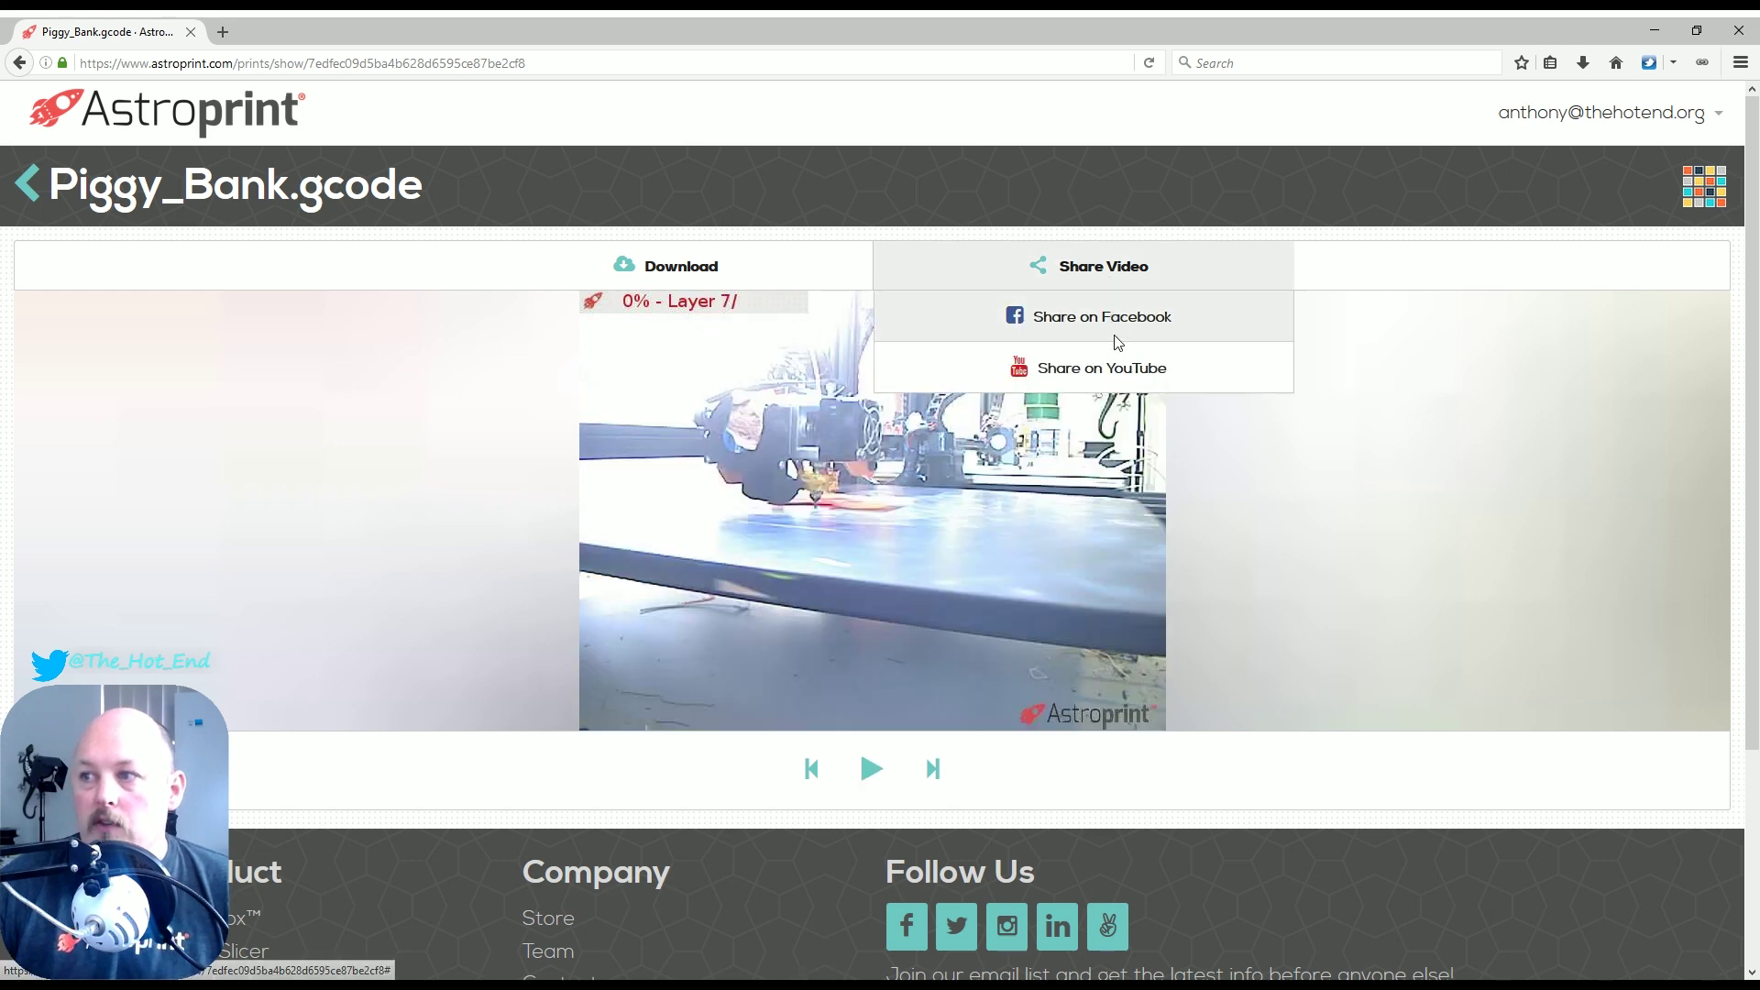
left_click(699, 279)
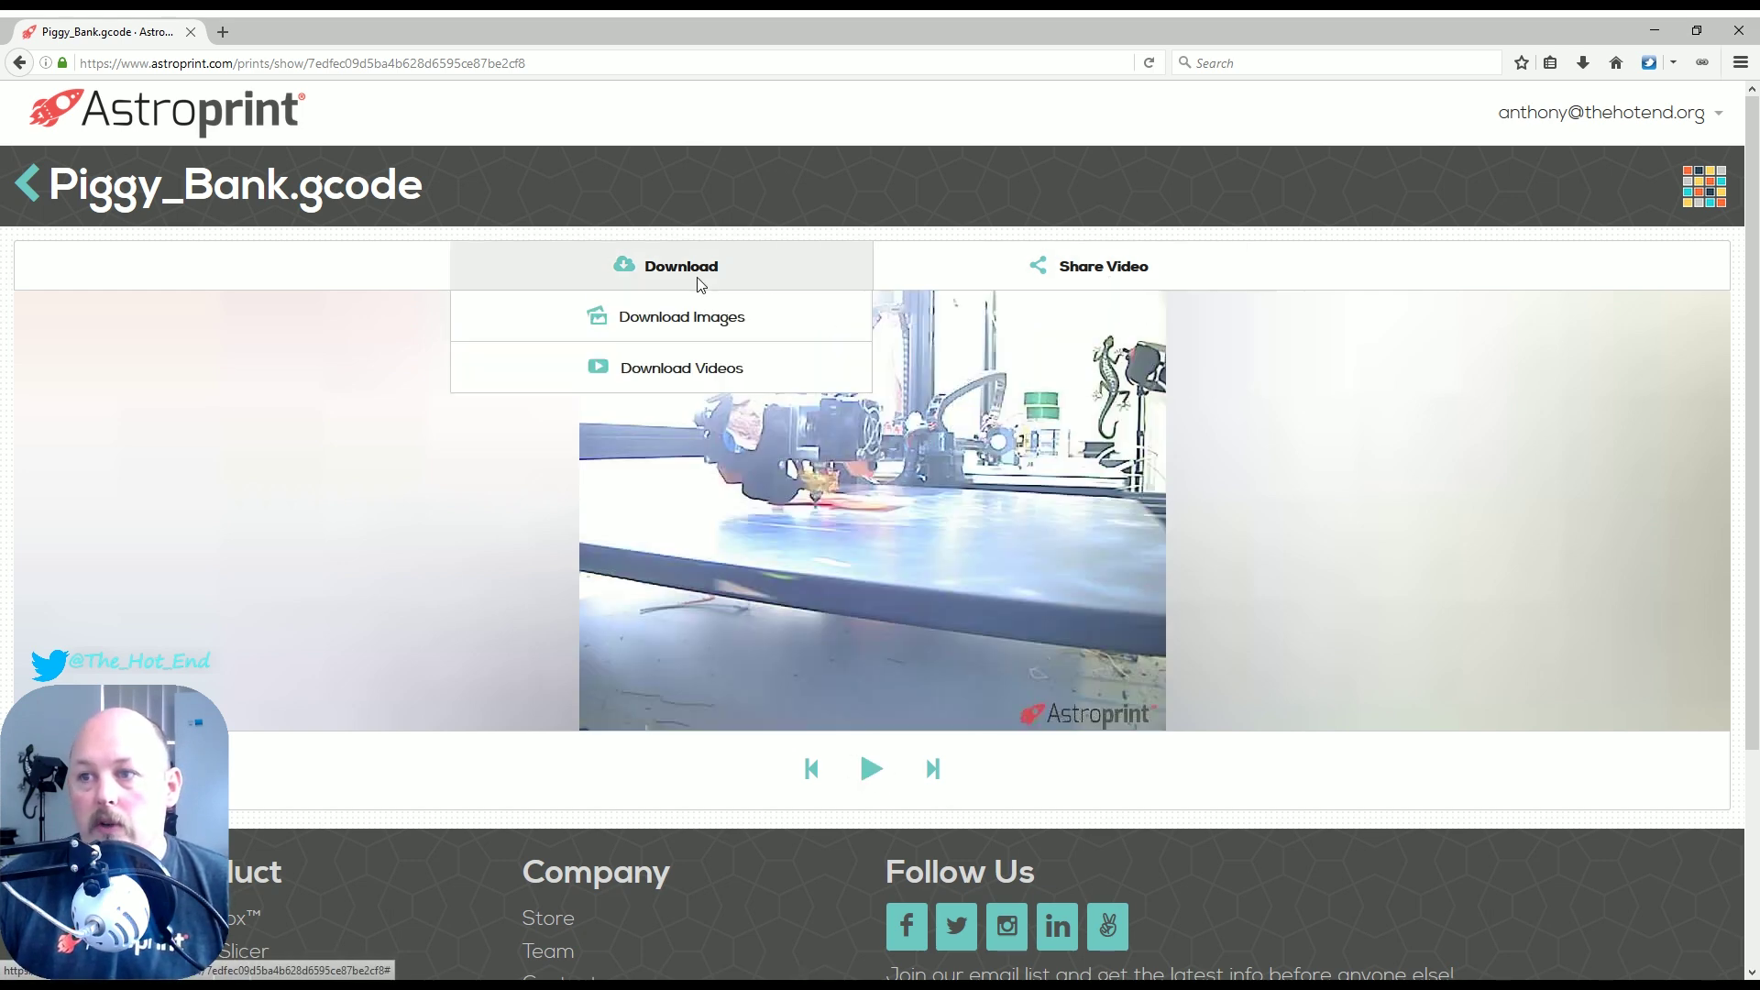
left_click(1310, 546)
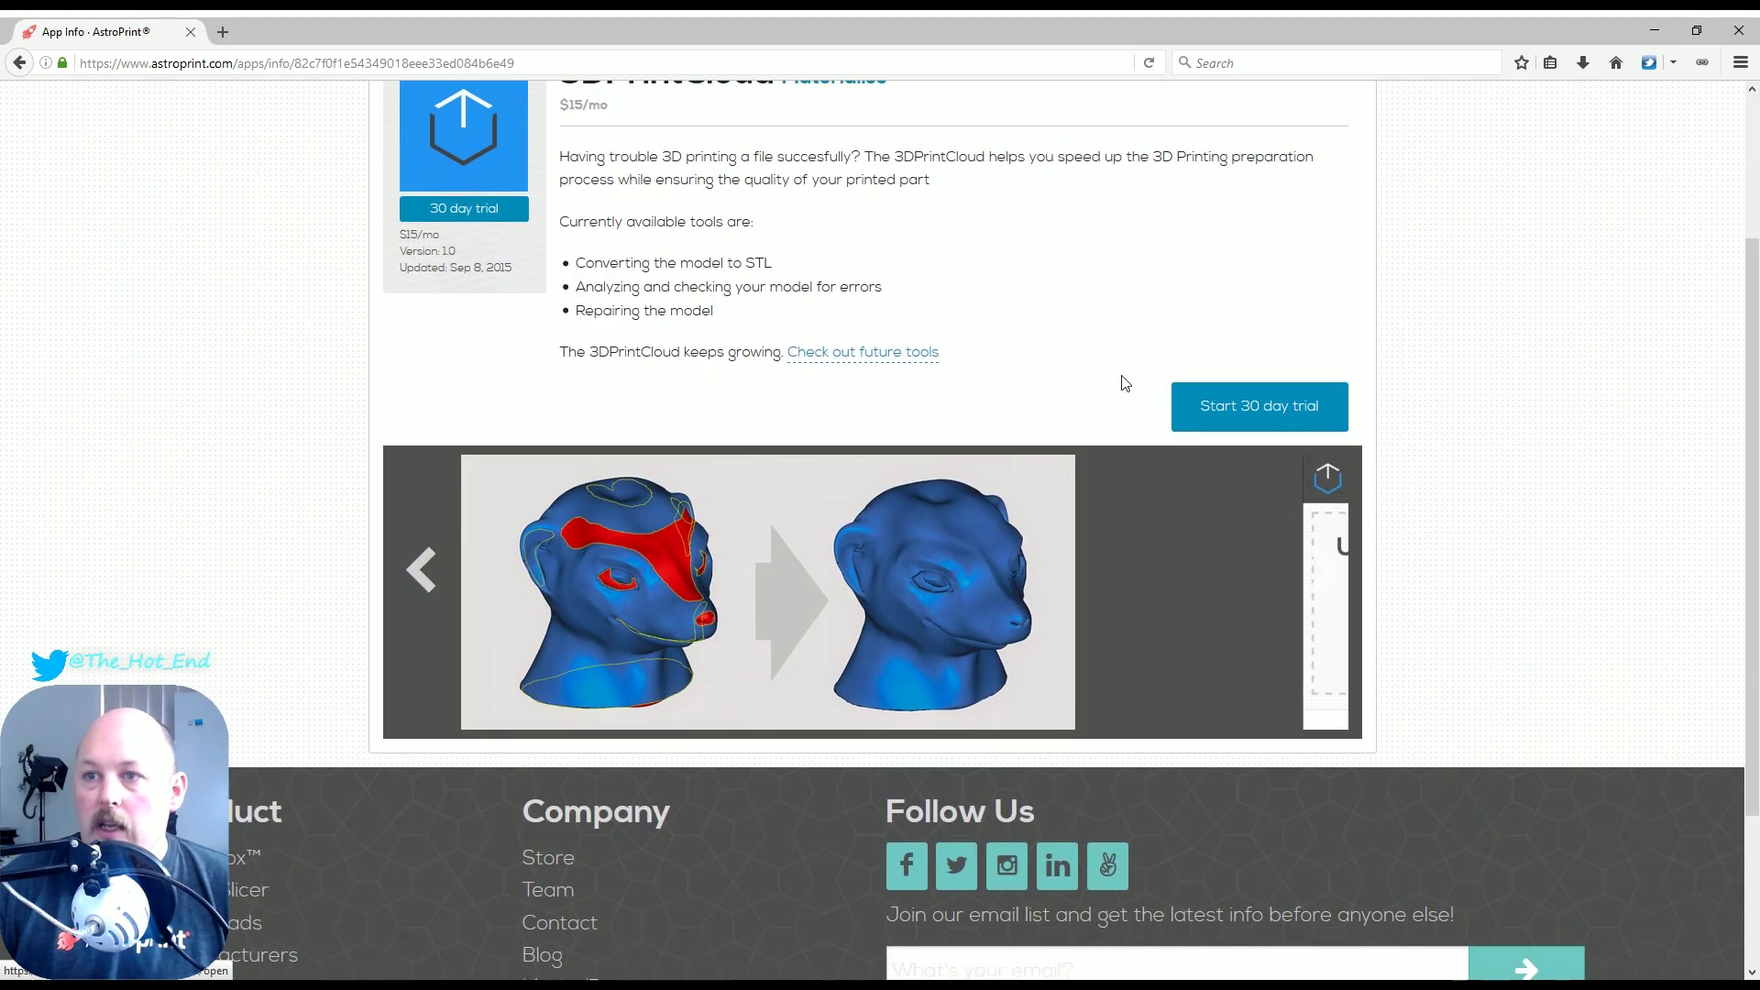
Scroll through the 3DPrintCloud app info, then go from the Dashboard to Print History
scroll(1073, 372, "up", 3)
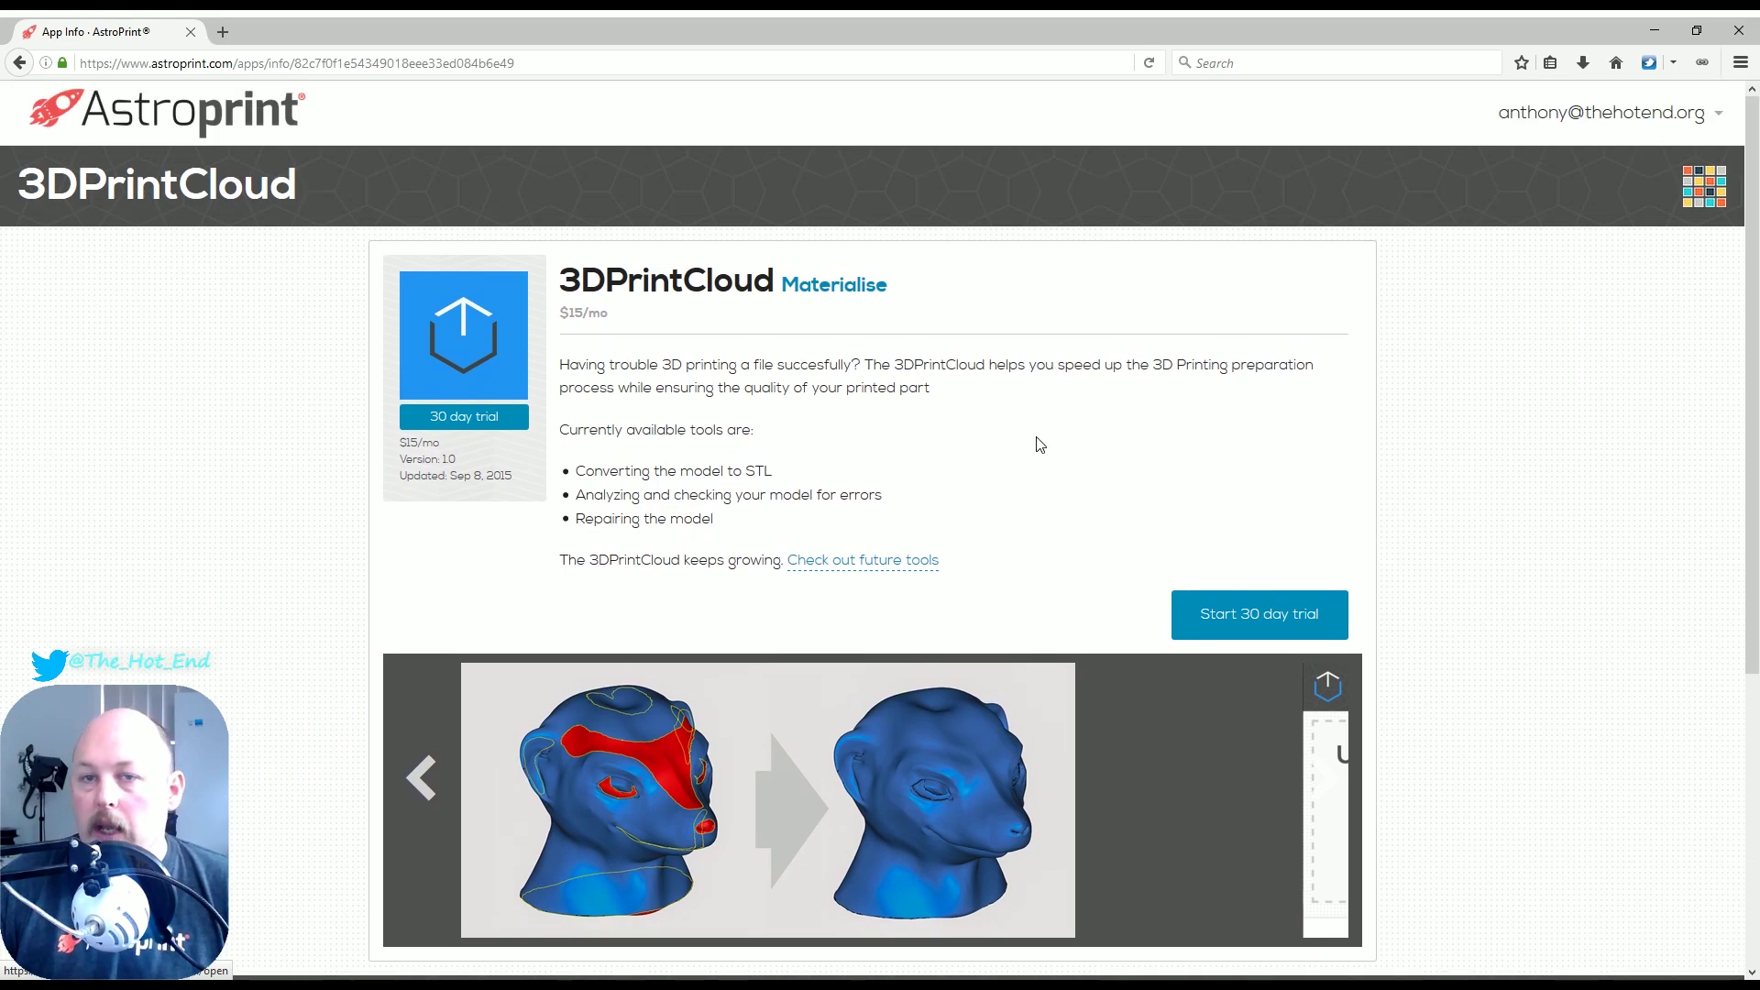
scroll(1063, 431, "down", 2)
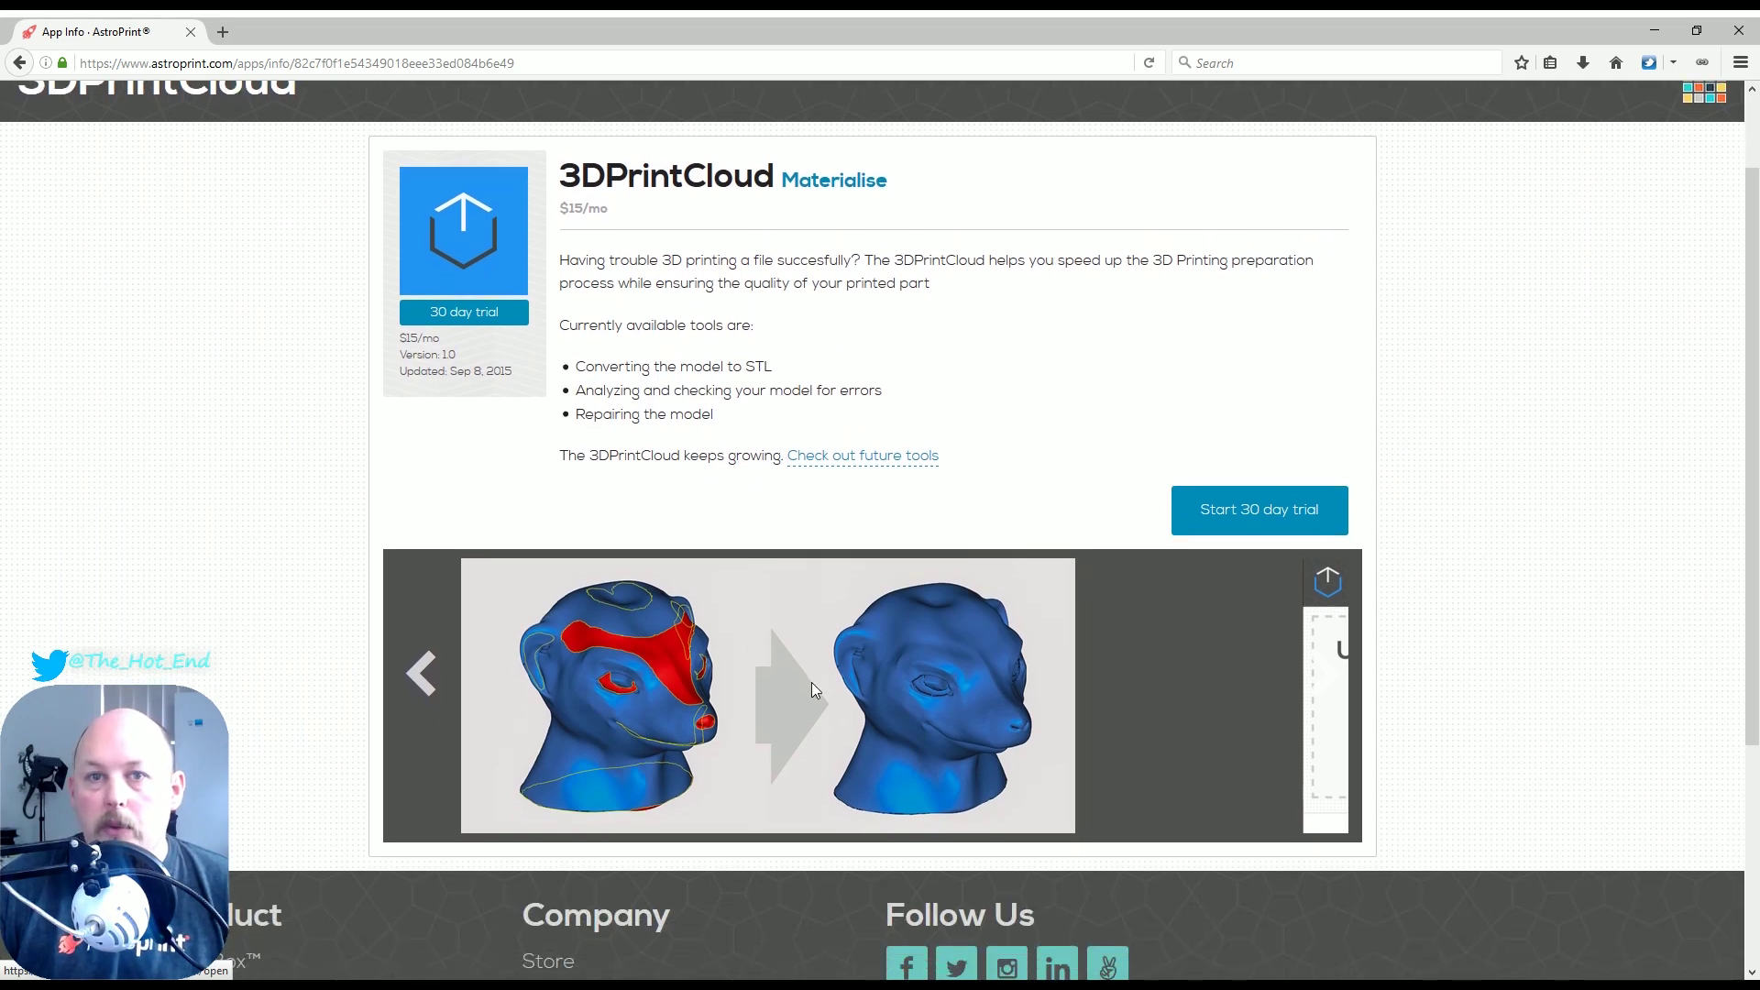
scroll(1192, 580, "down", 3)
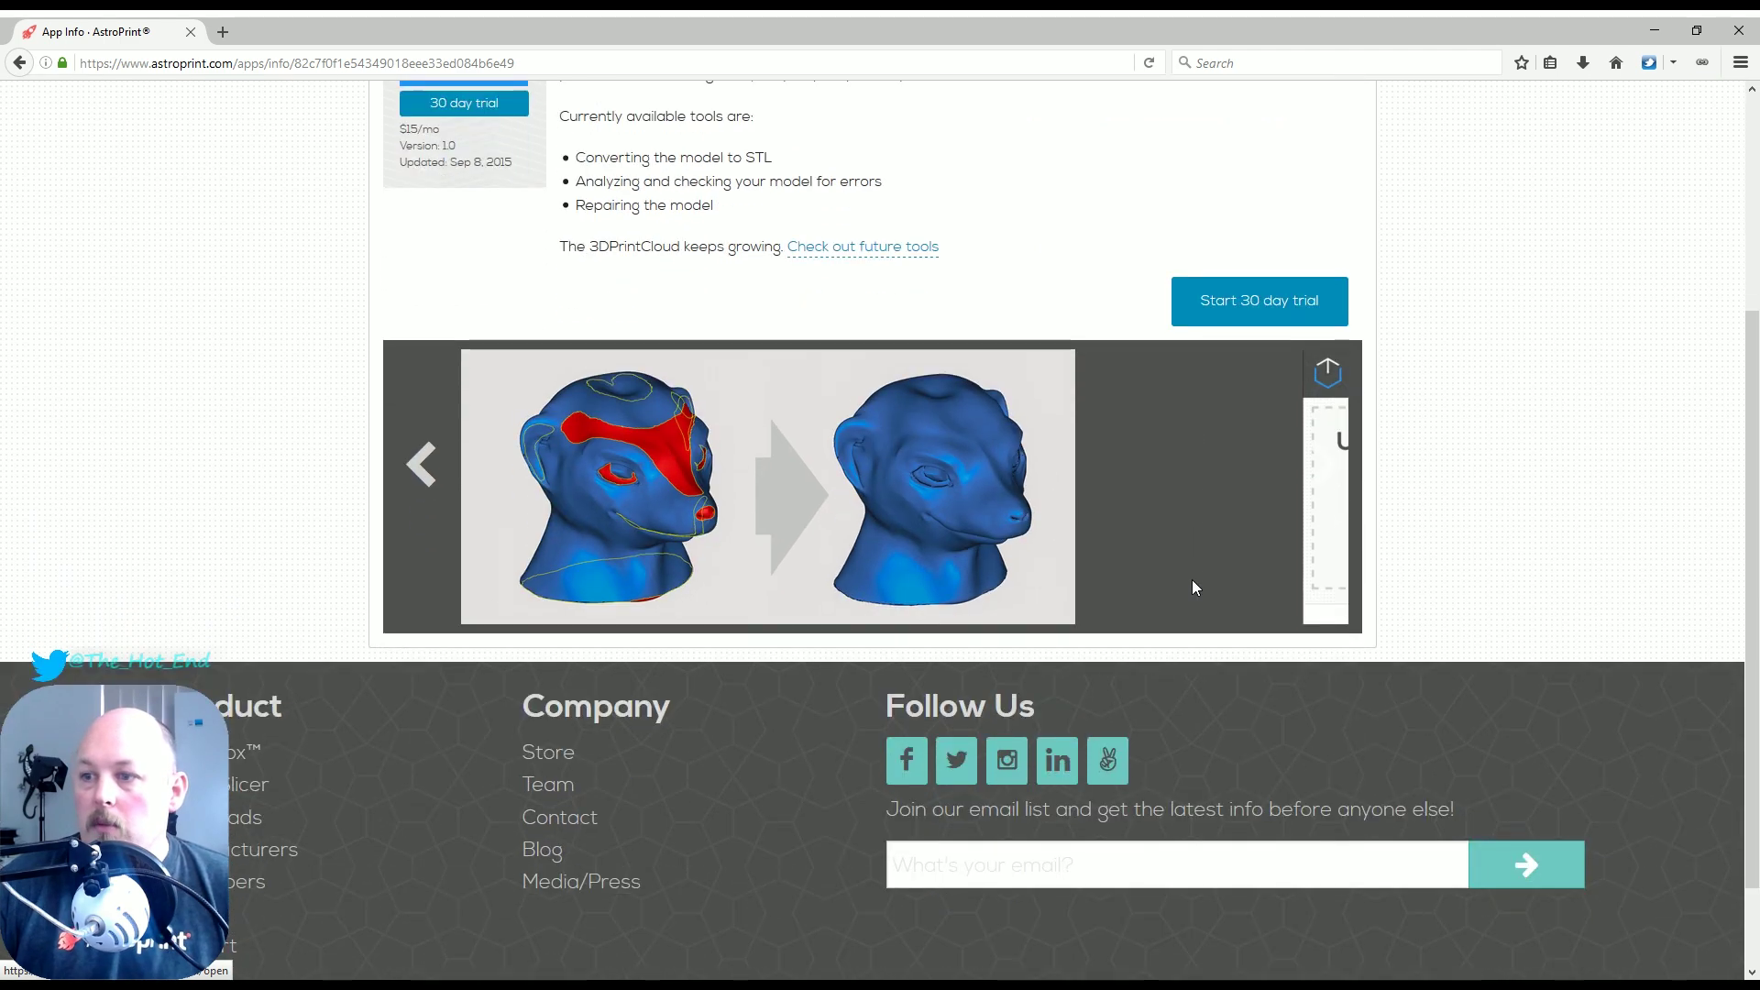
scroll(1192, 580, "up", 3)
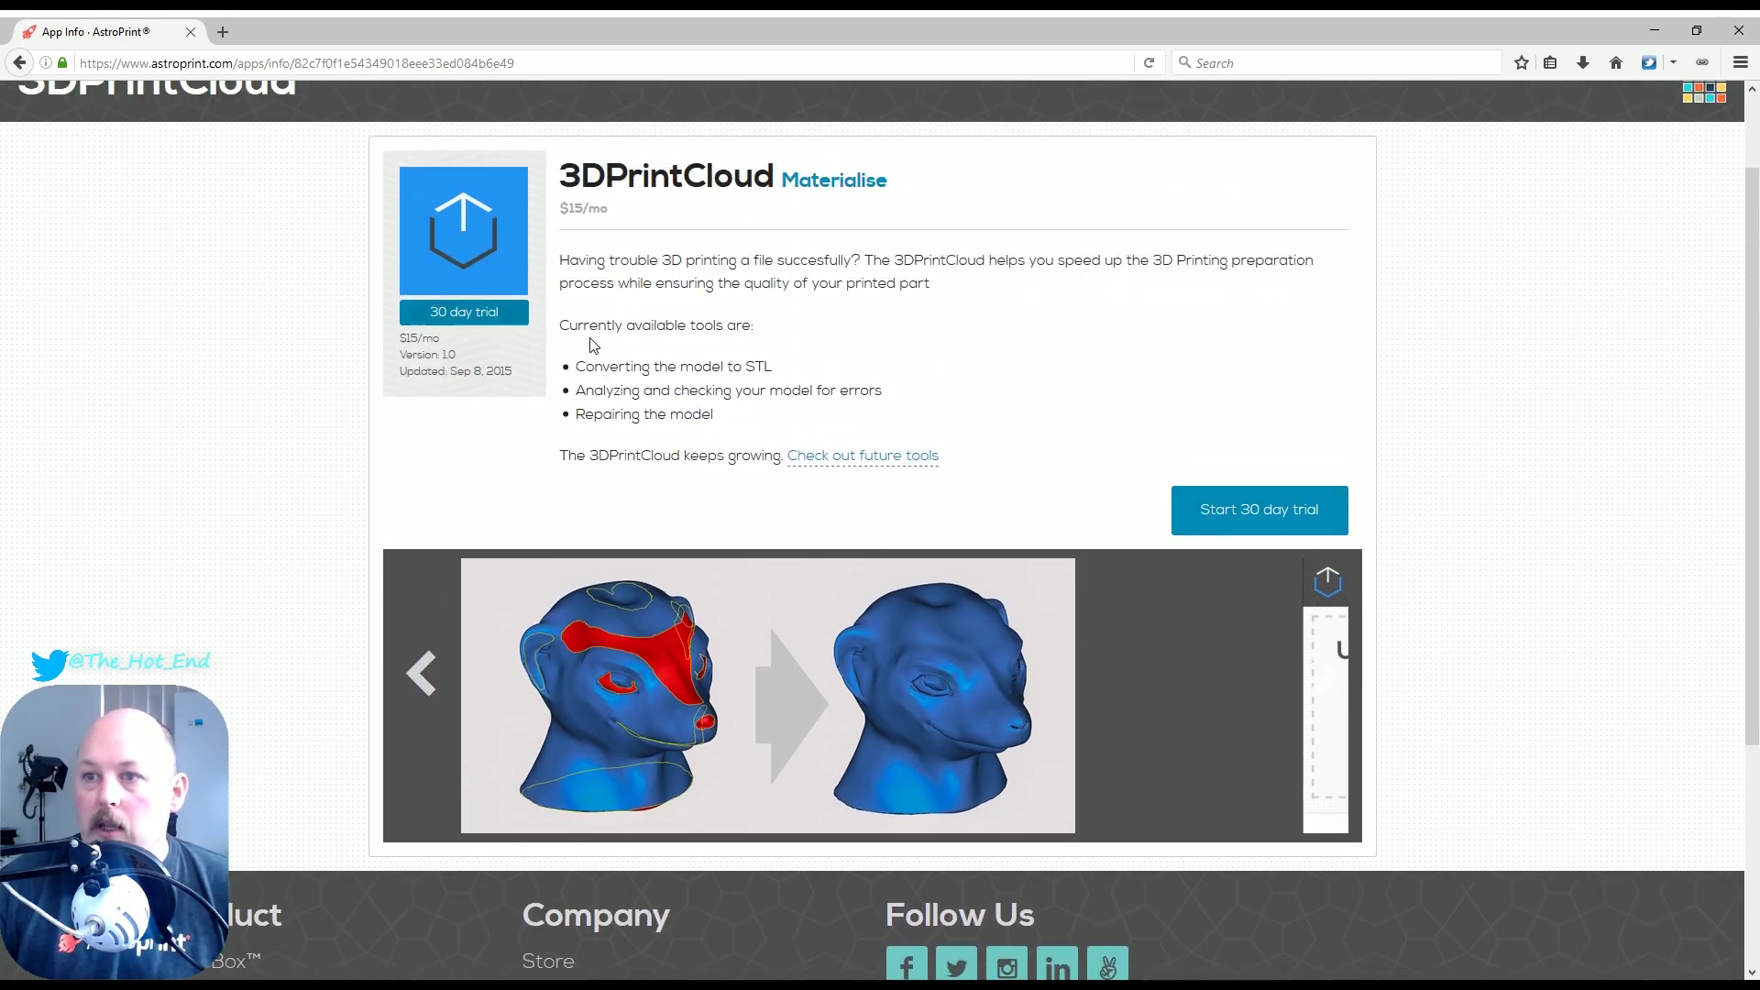
scroll(1065, 491, "up", 2)
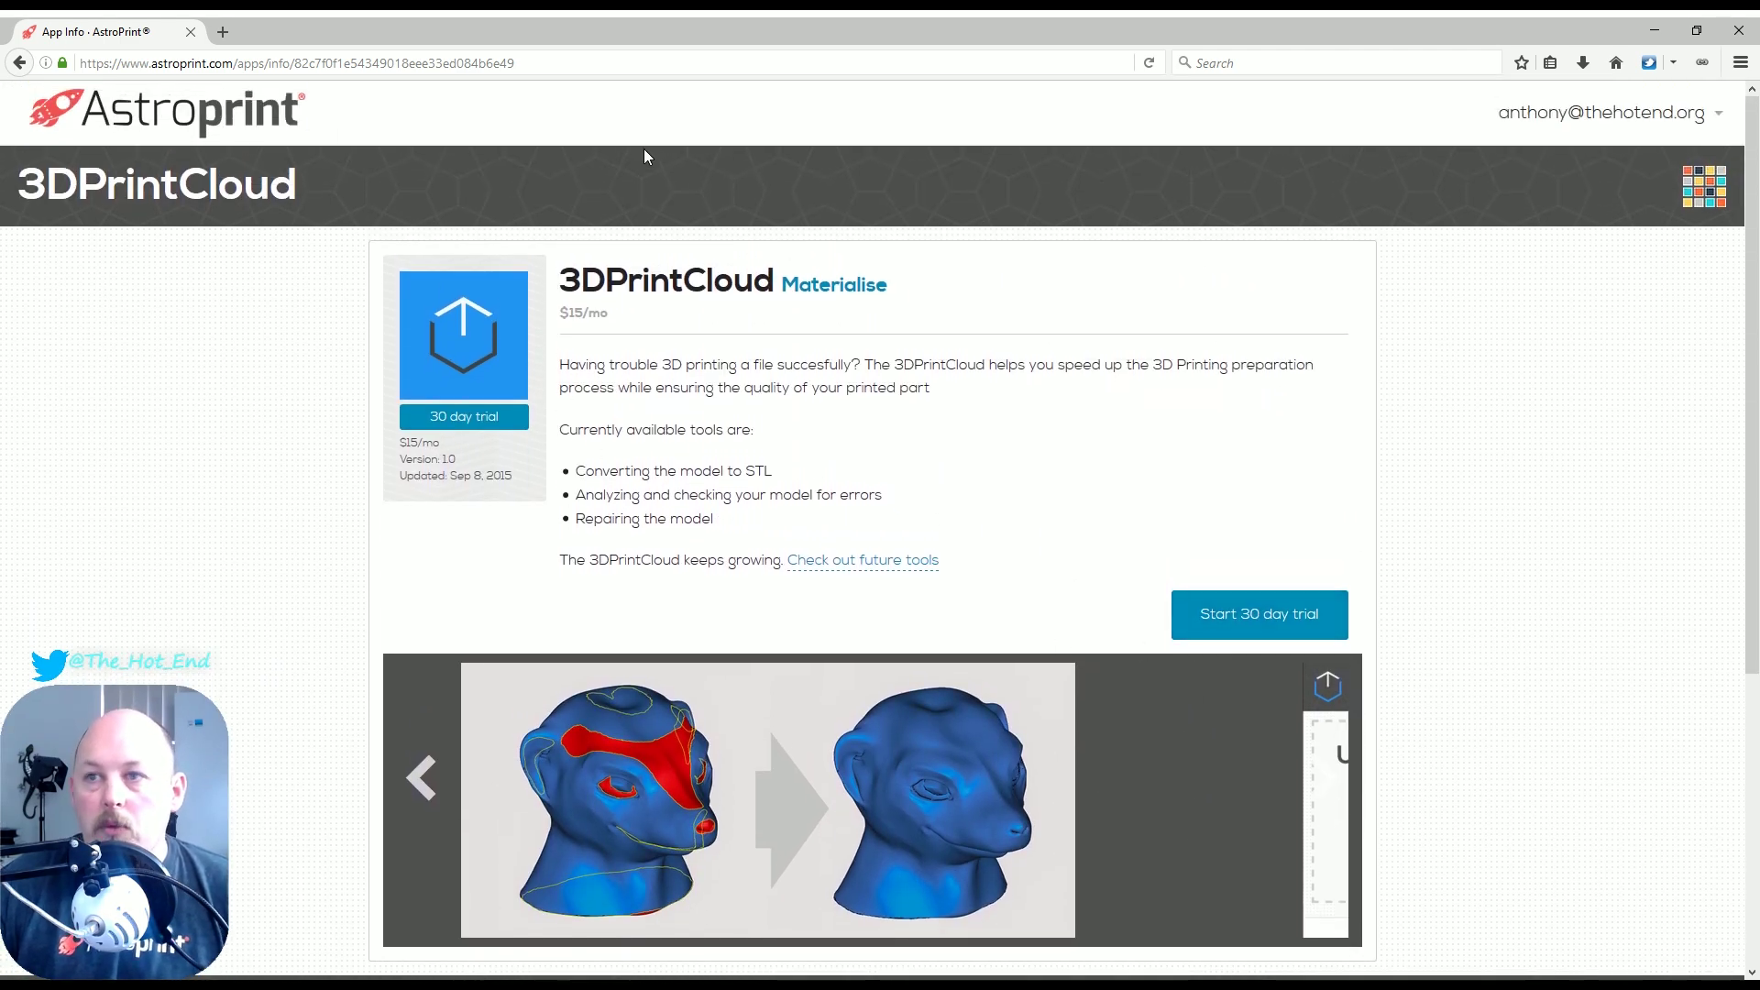
left_click(1705, 188)
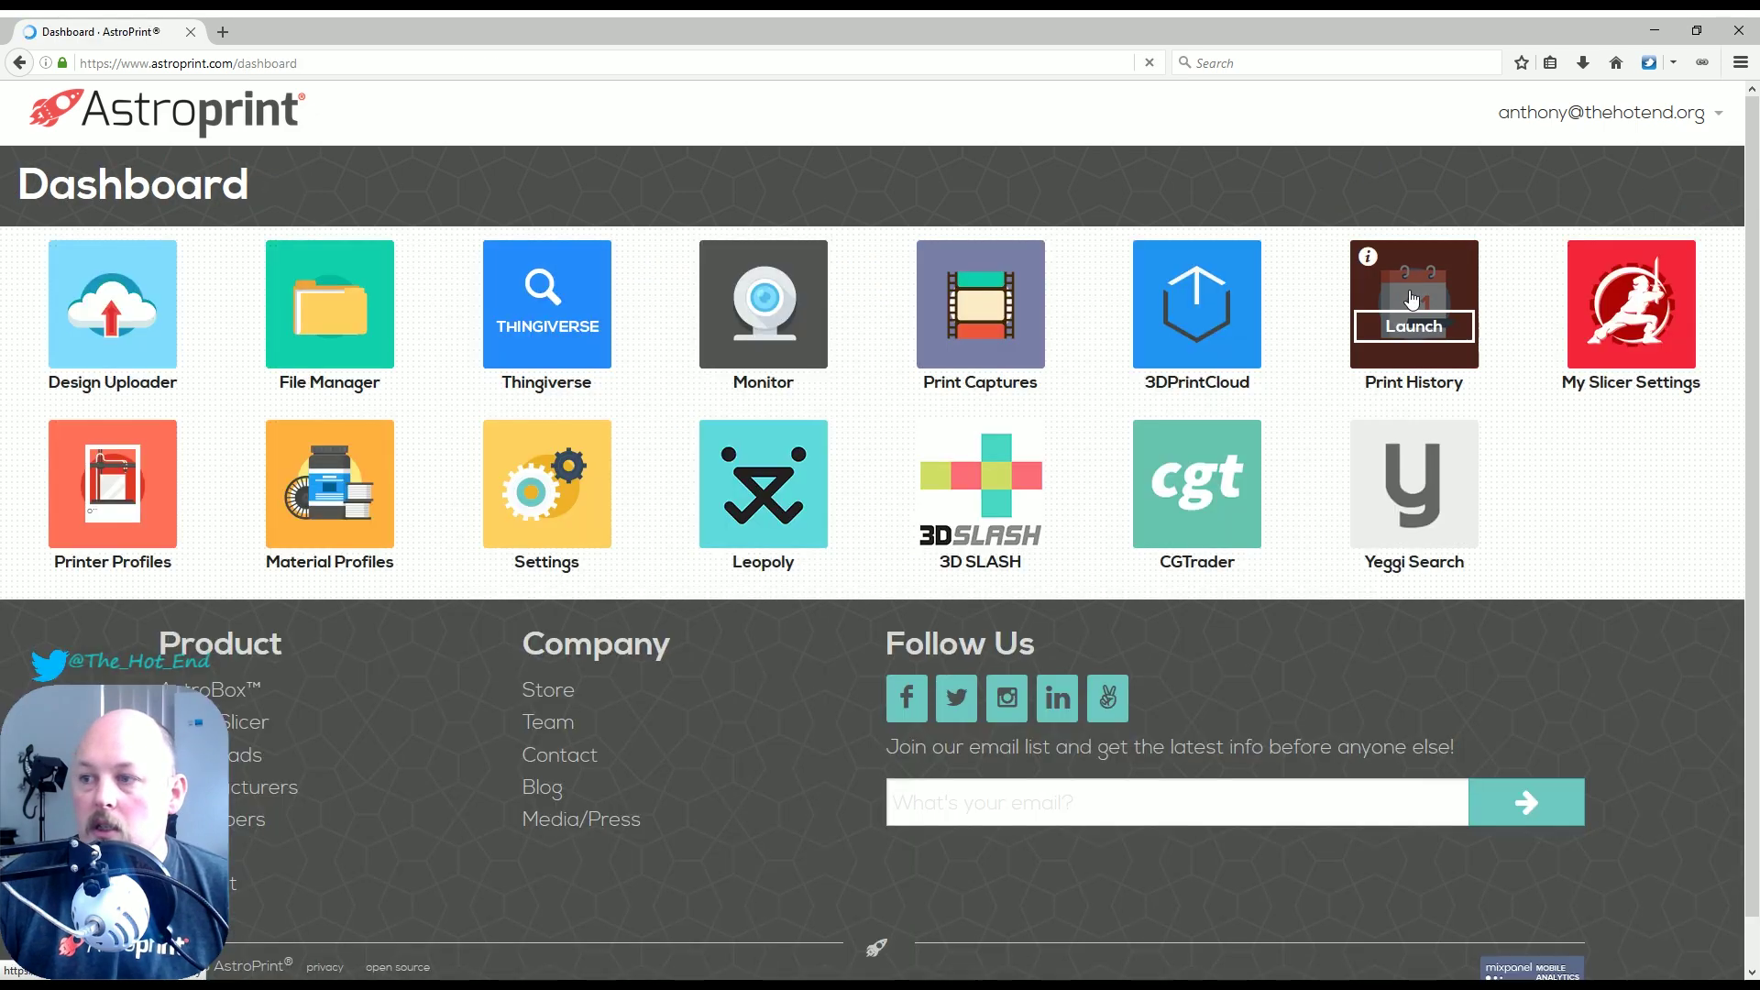
left_click(1412, 307)
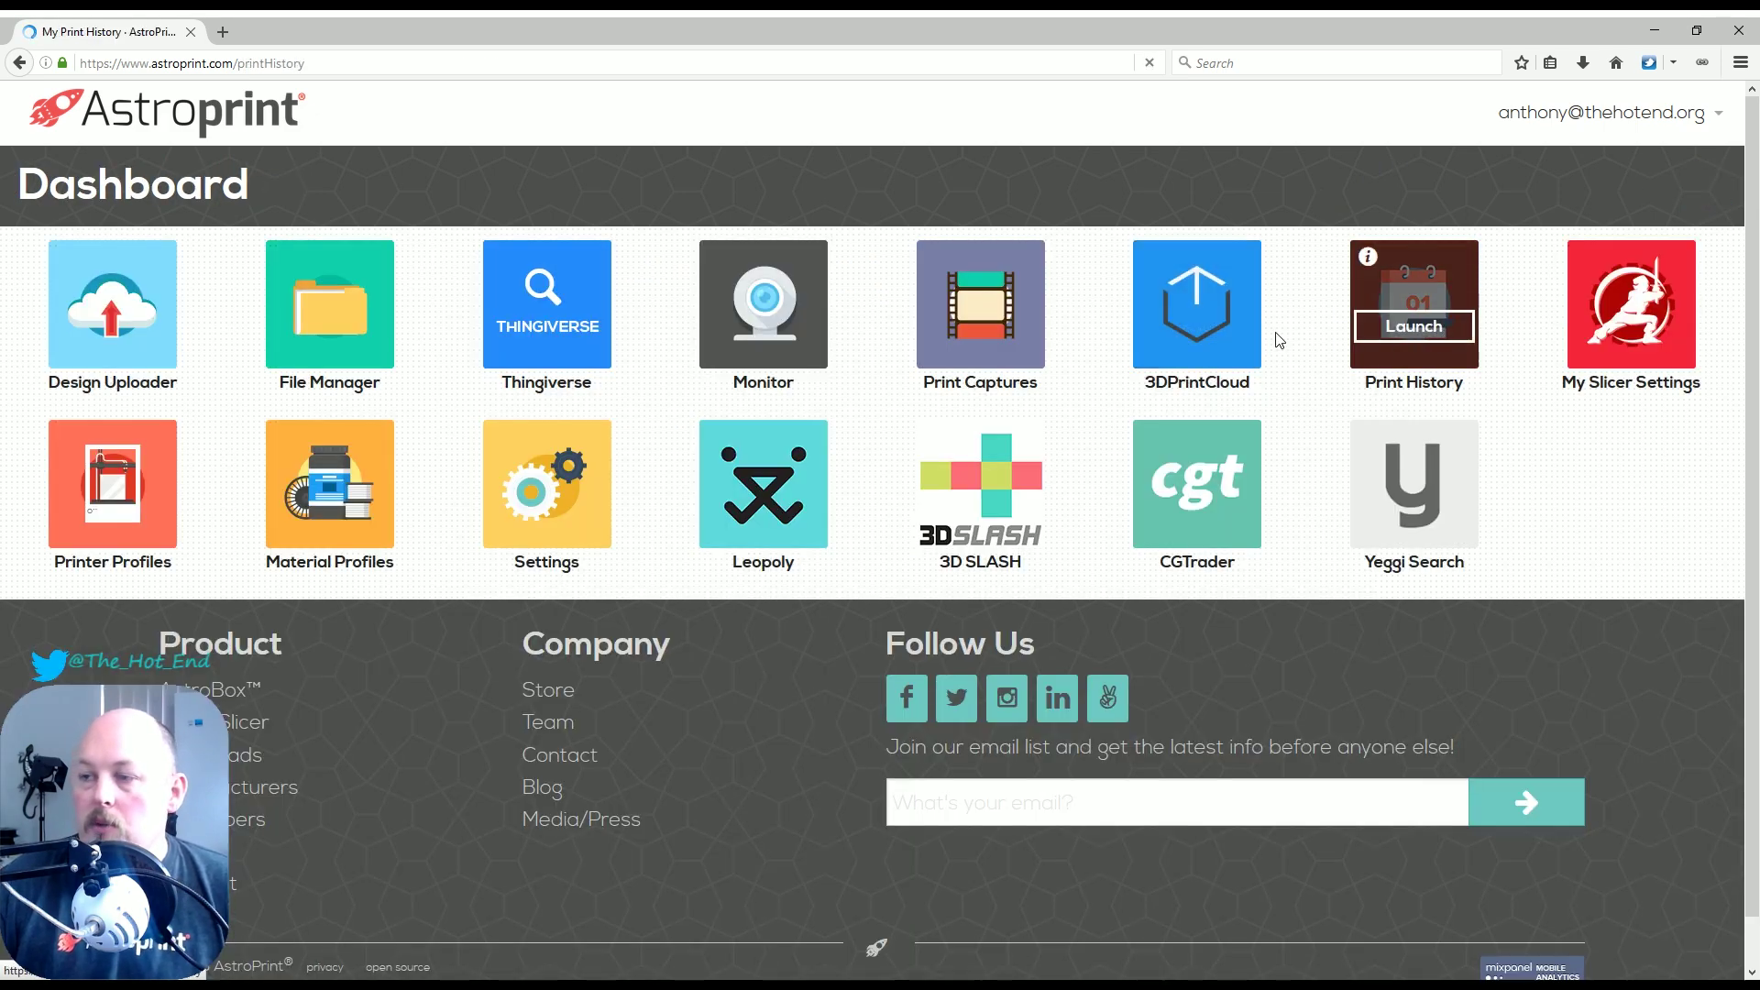
scroll(678, 366, "down", 15)
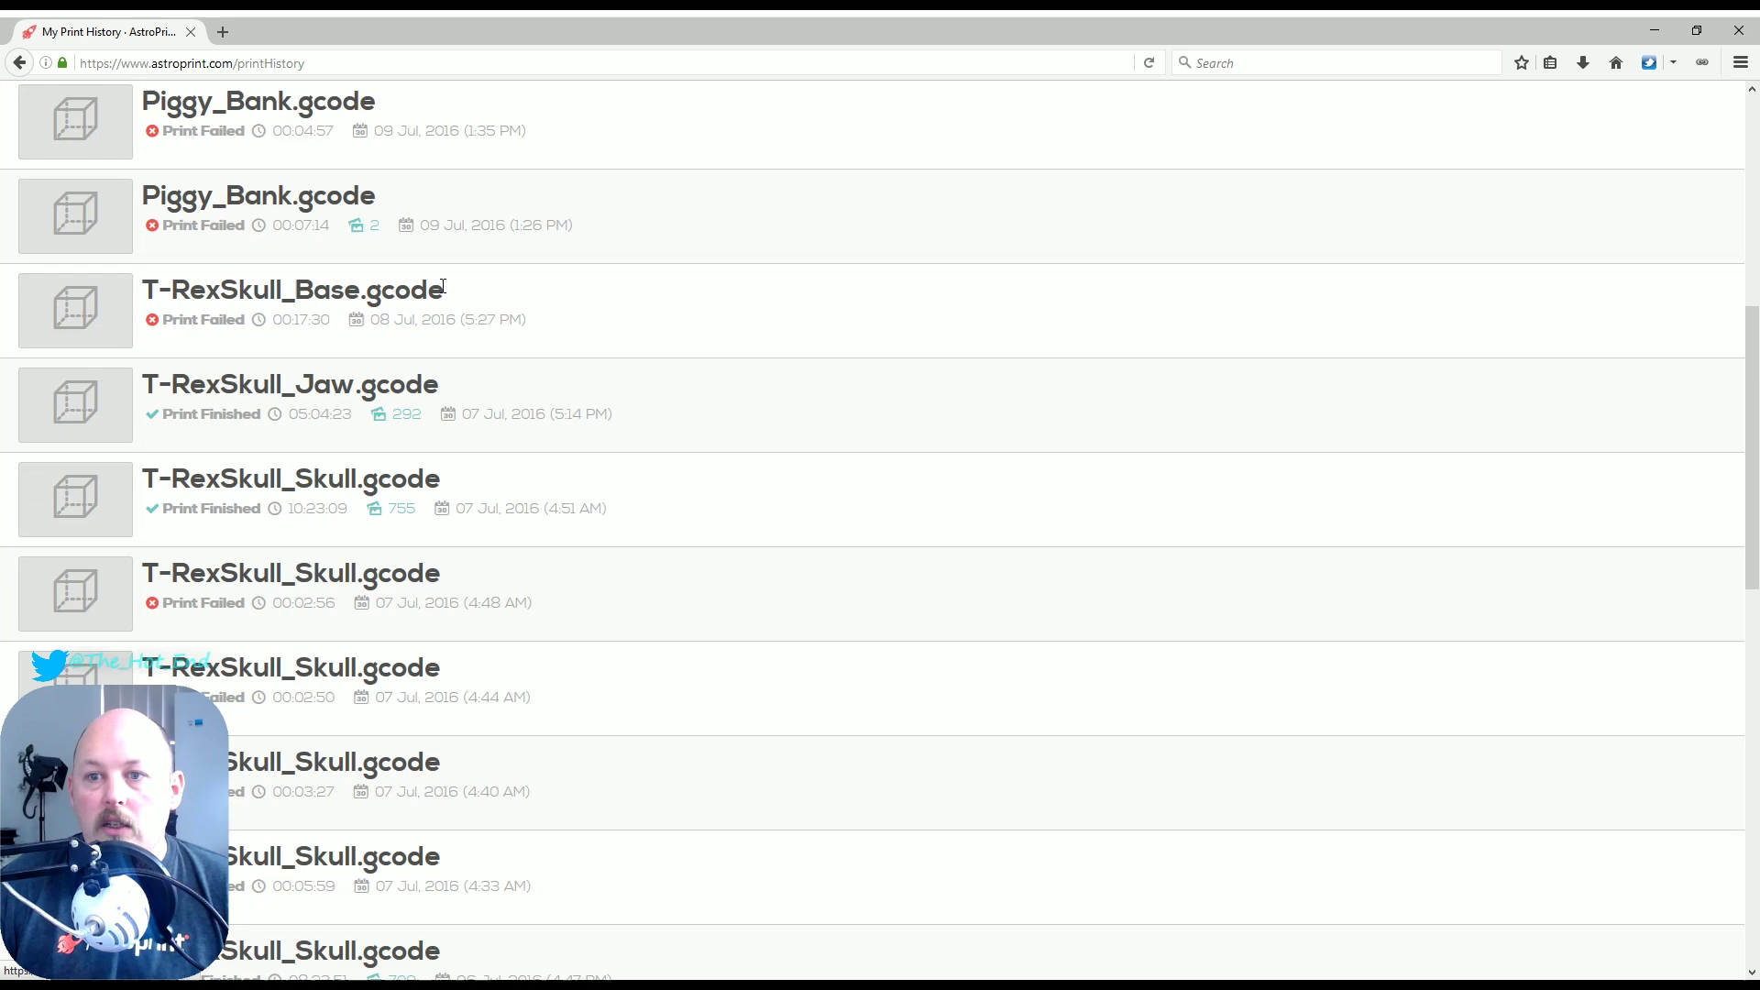
scroll(697, 500, "up", 2)
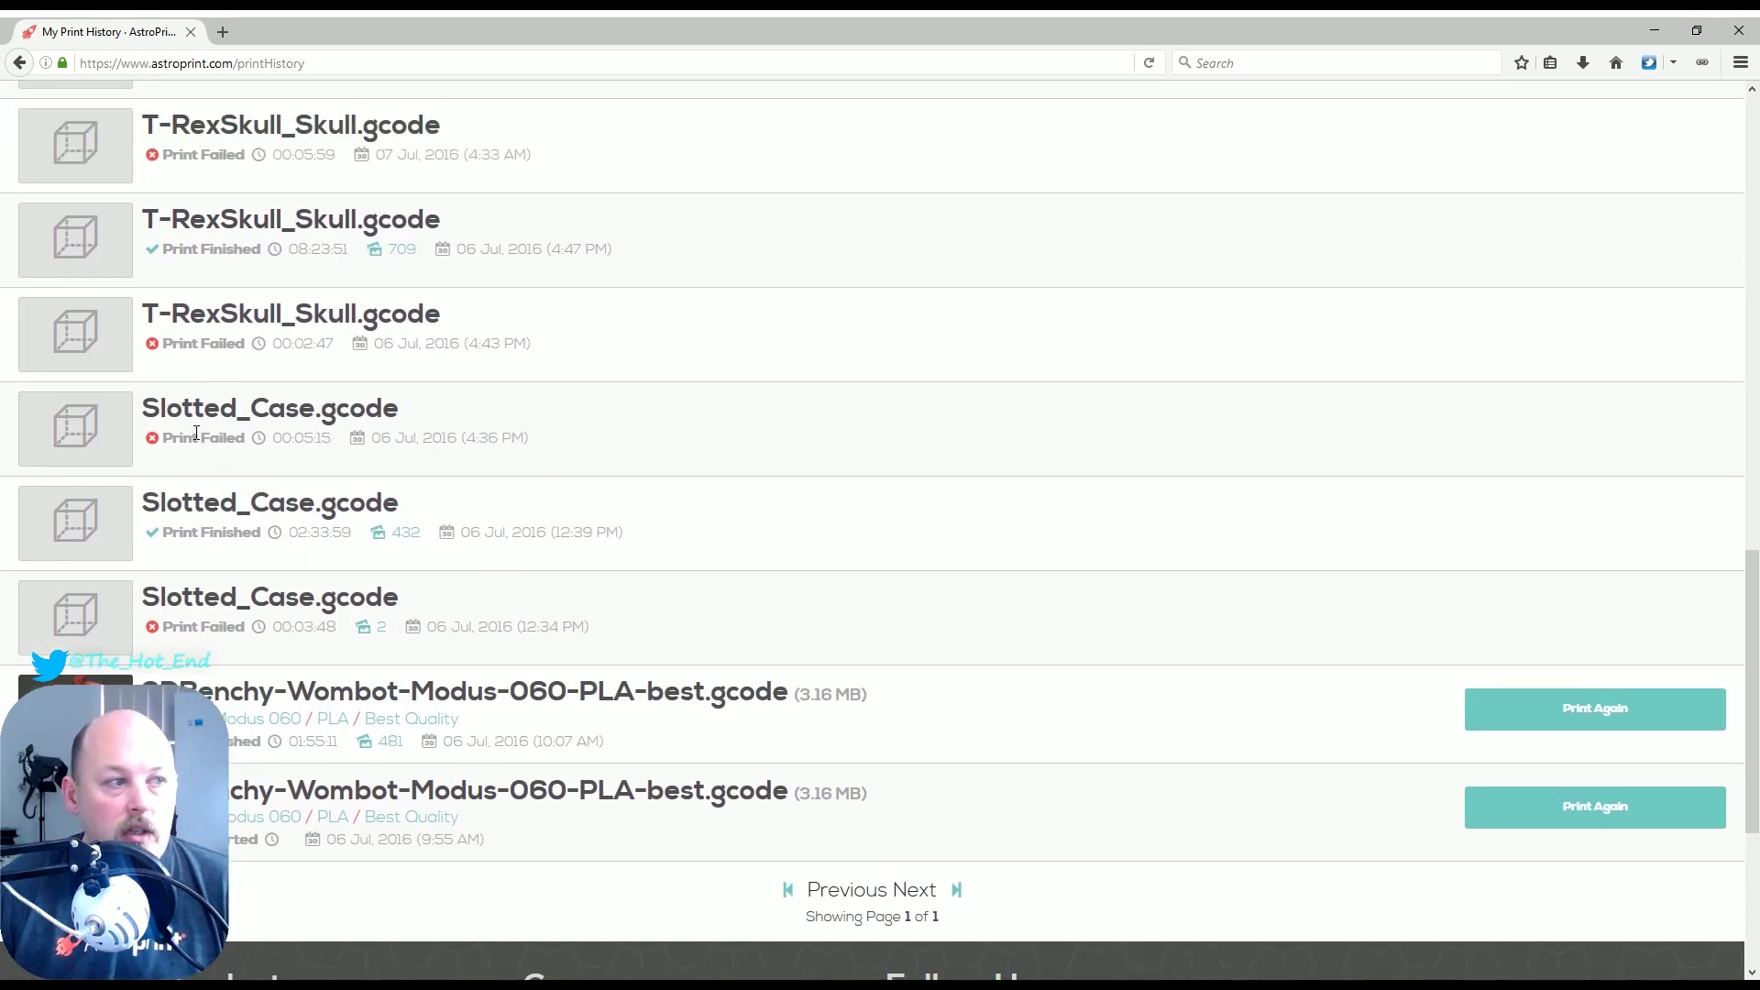
scroll(545, 403, "up", 8)
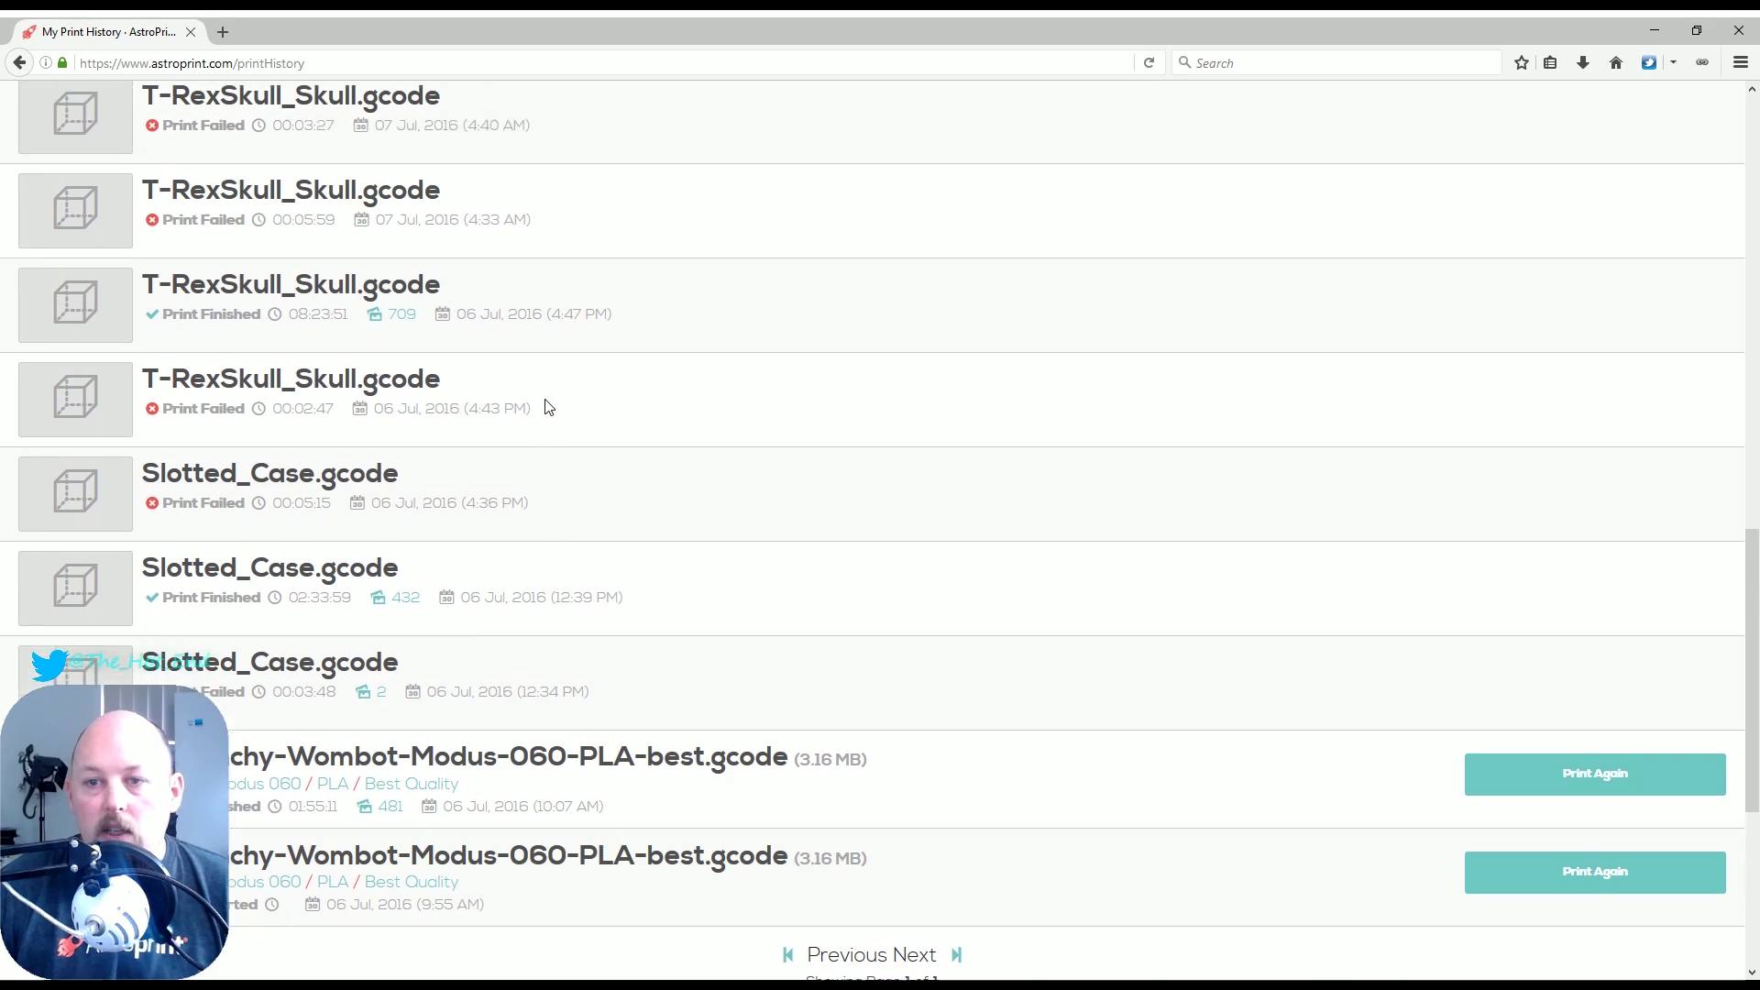
scroll(657, 446, "up", 2)
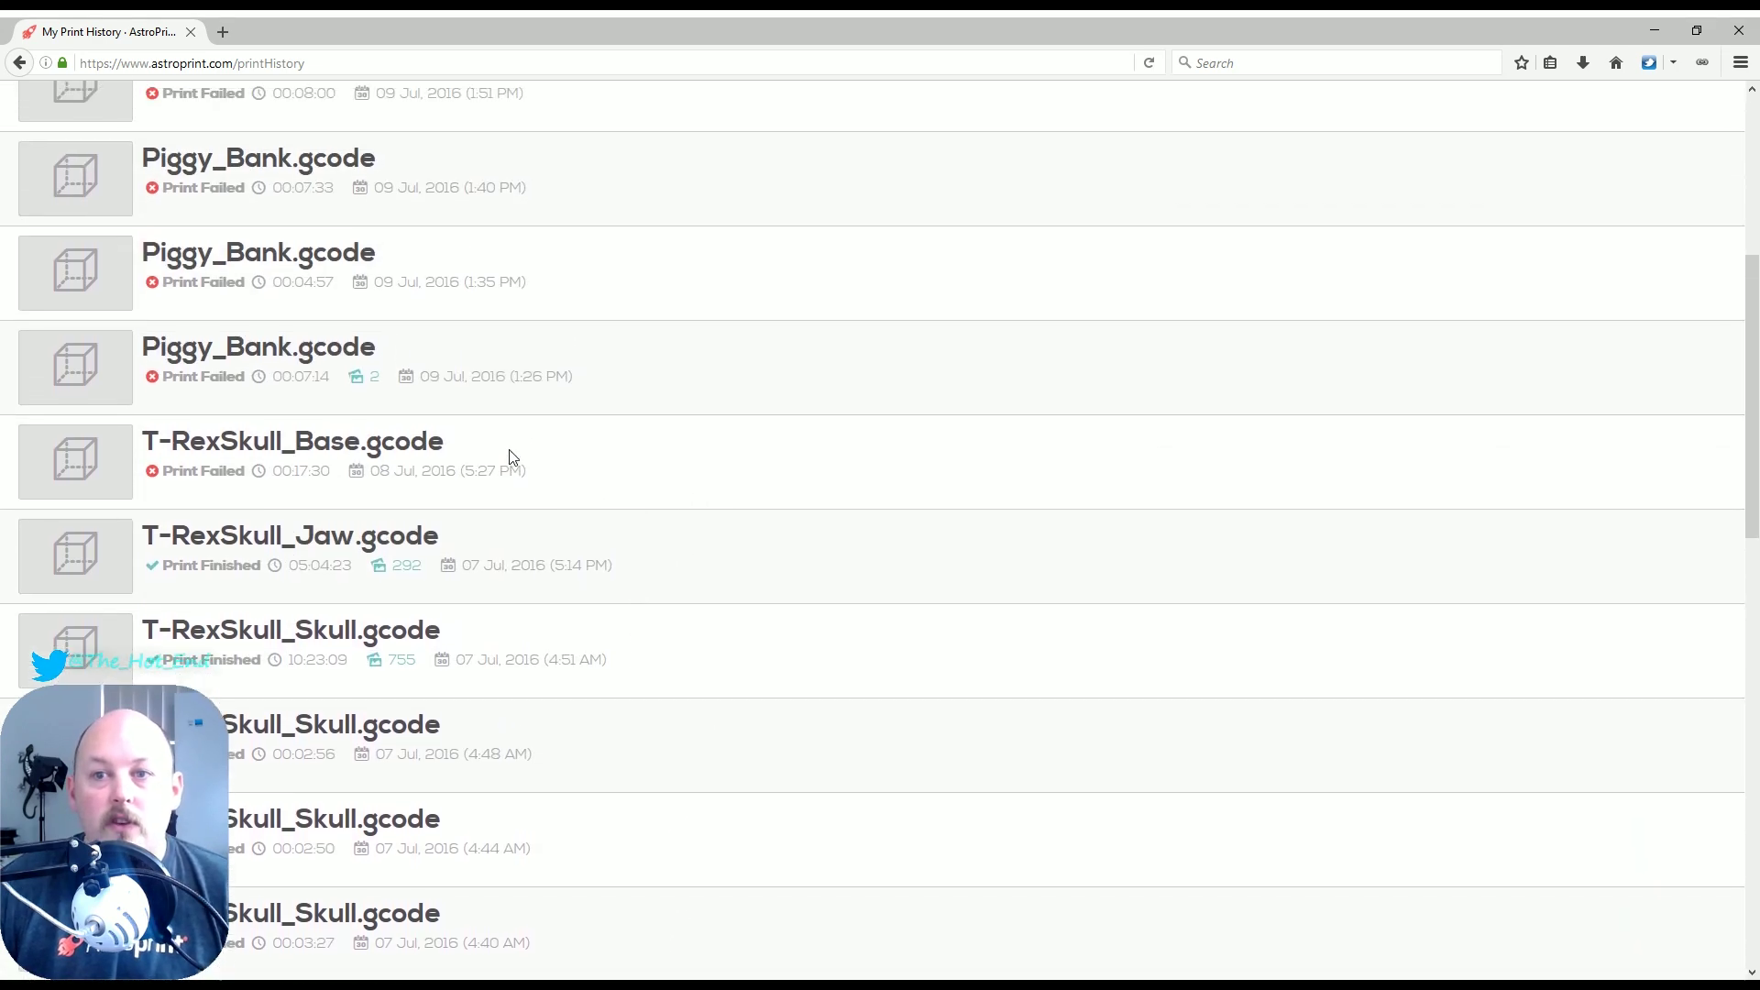
scroll(453, 383, "up", 2)
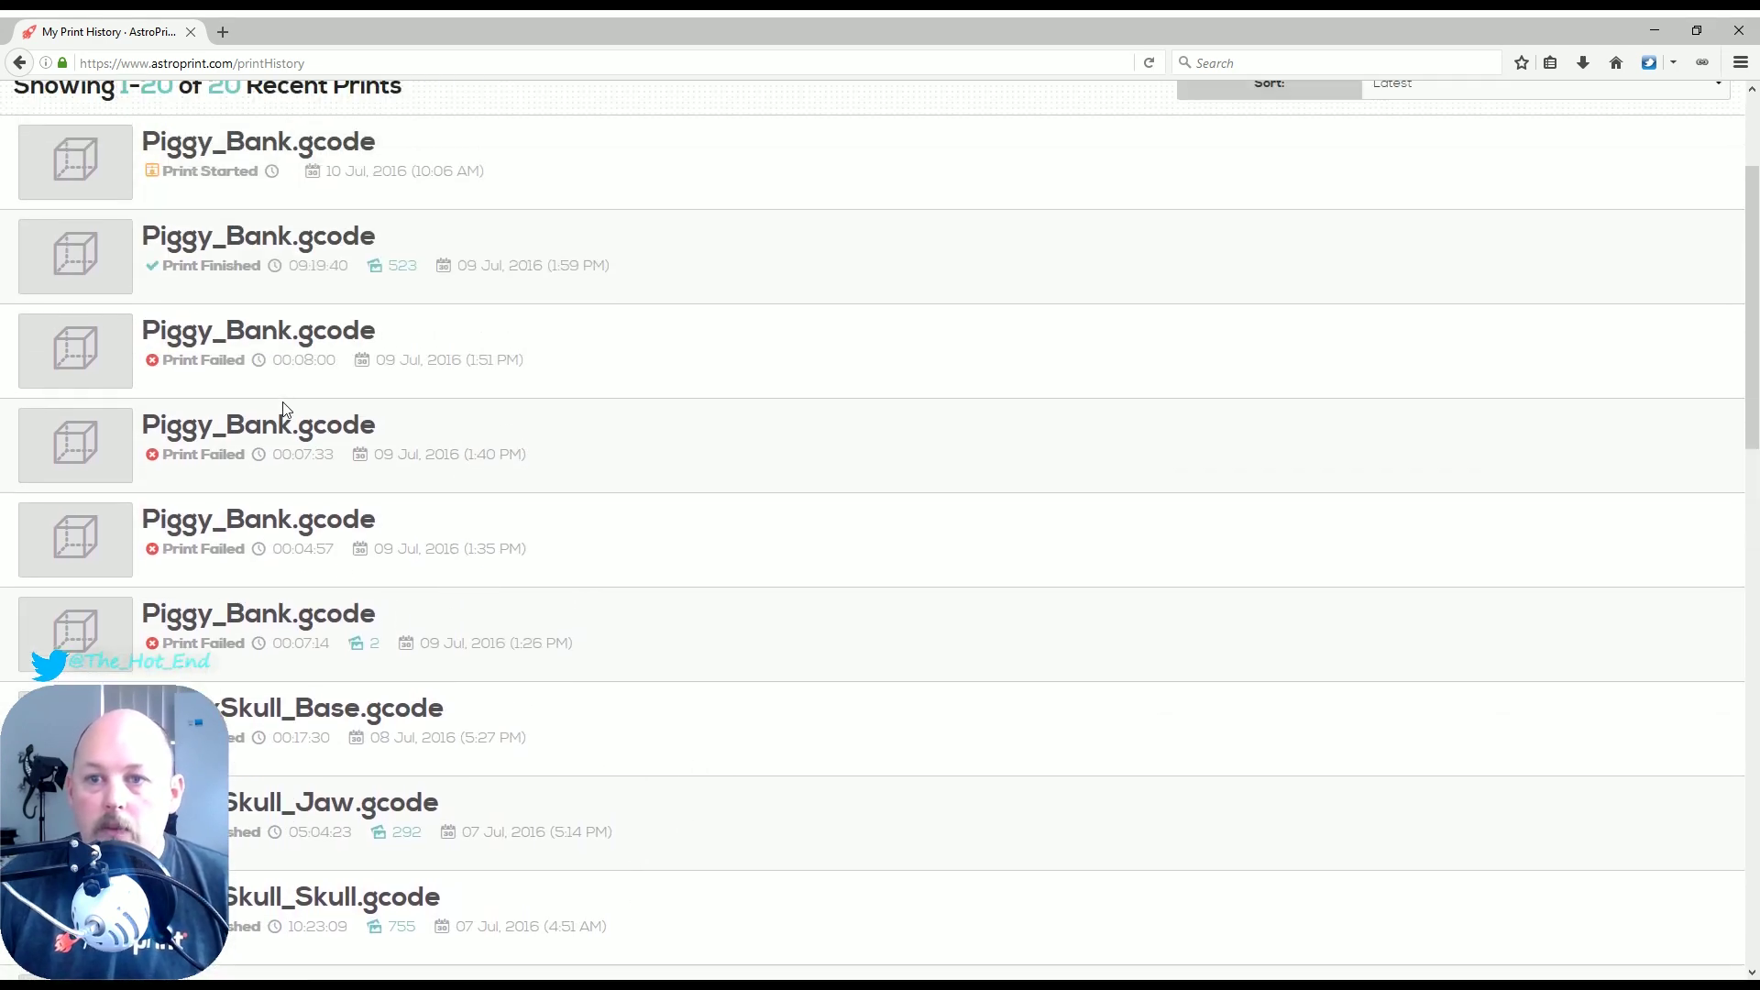
scroll(226, 414, "up", 2)
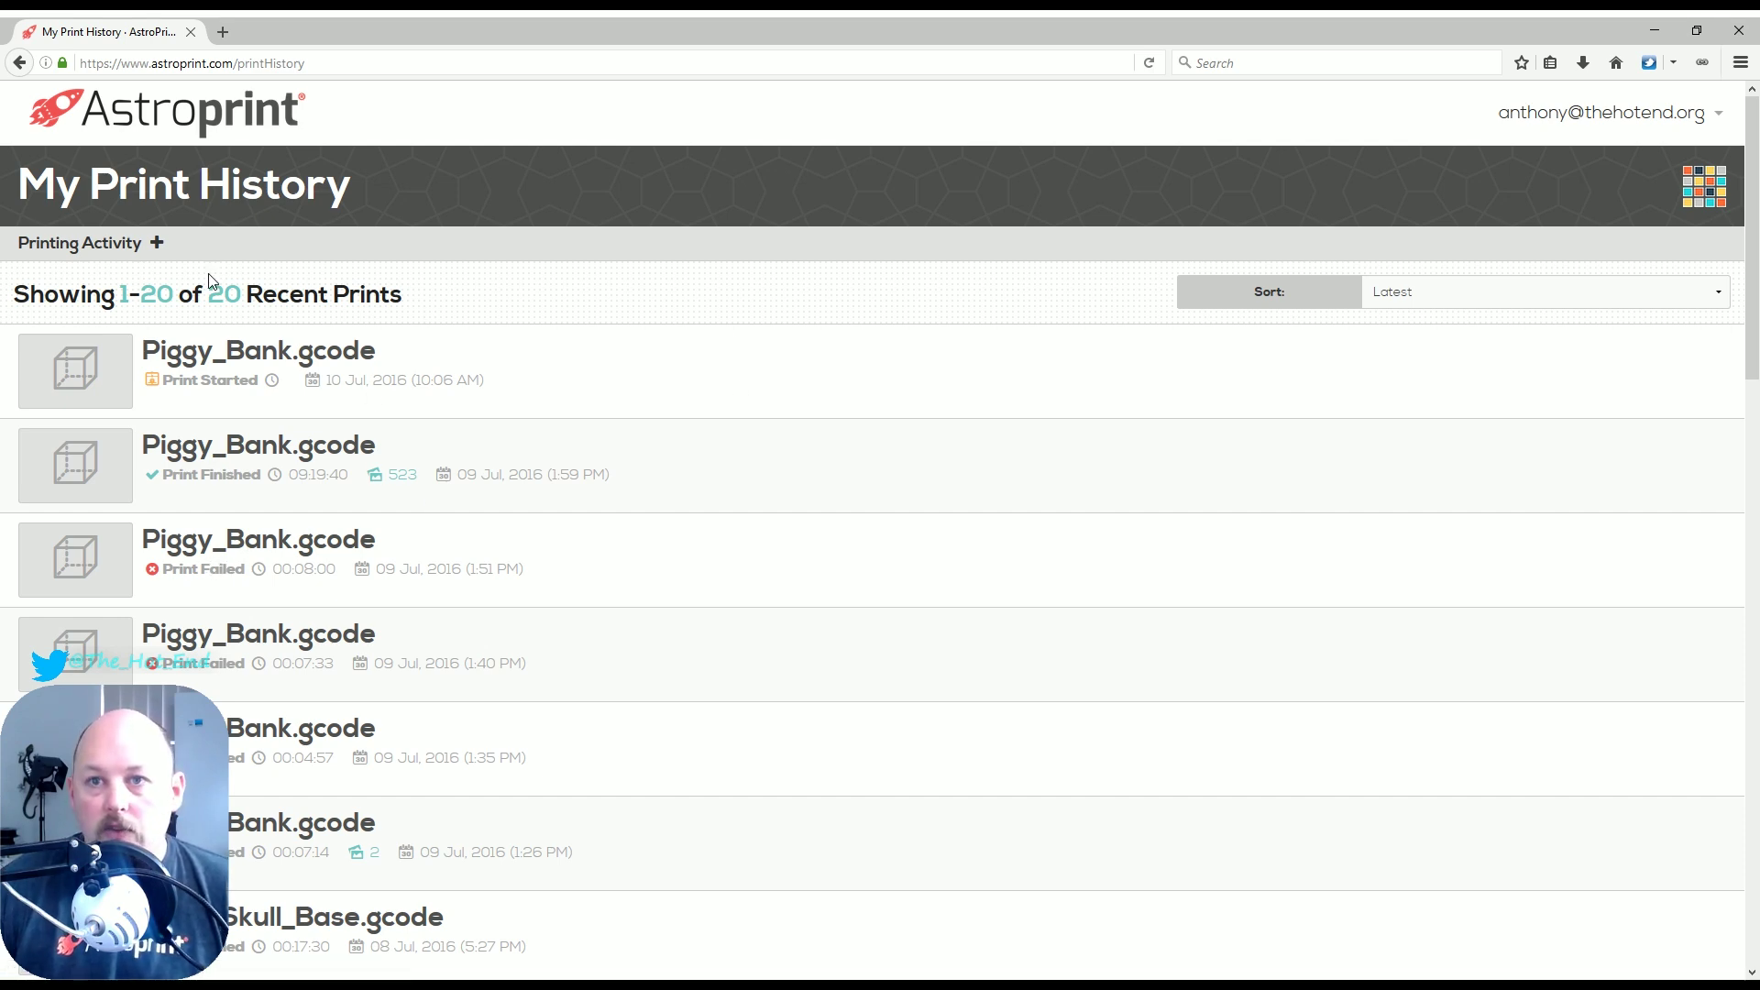
Review the Anthony slicer profile's Layers/Perimeters settings in My Slicer Settings
left_click(1703, 186)
left_click(1630, 303)
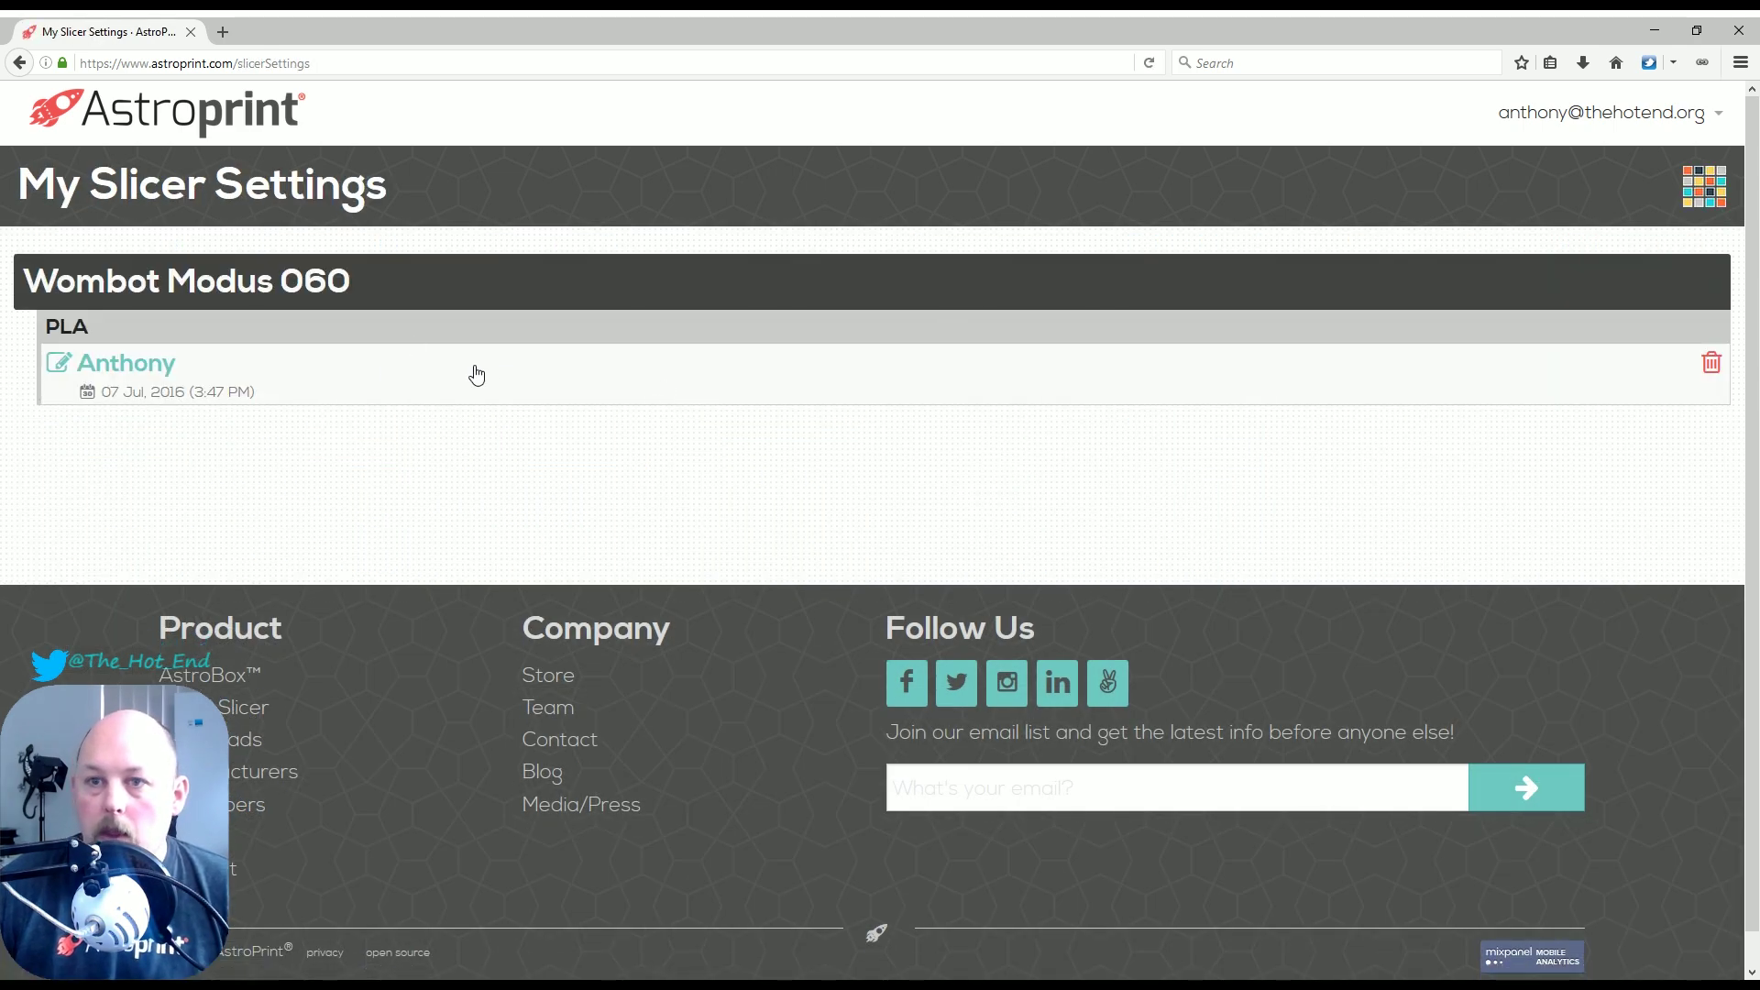
left_click(128, 364)
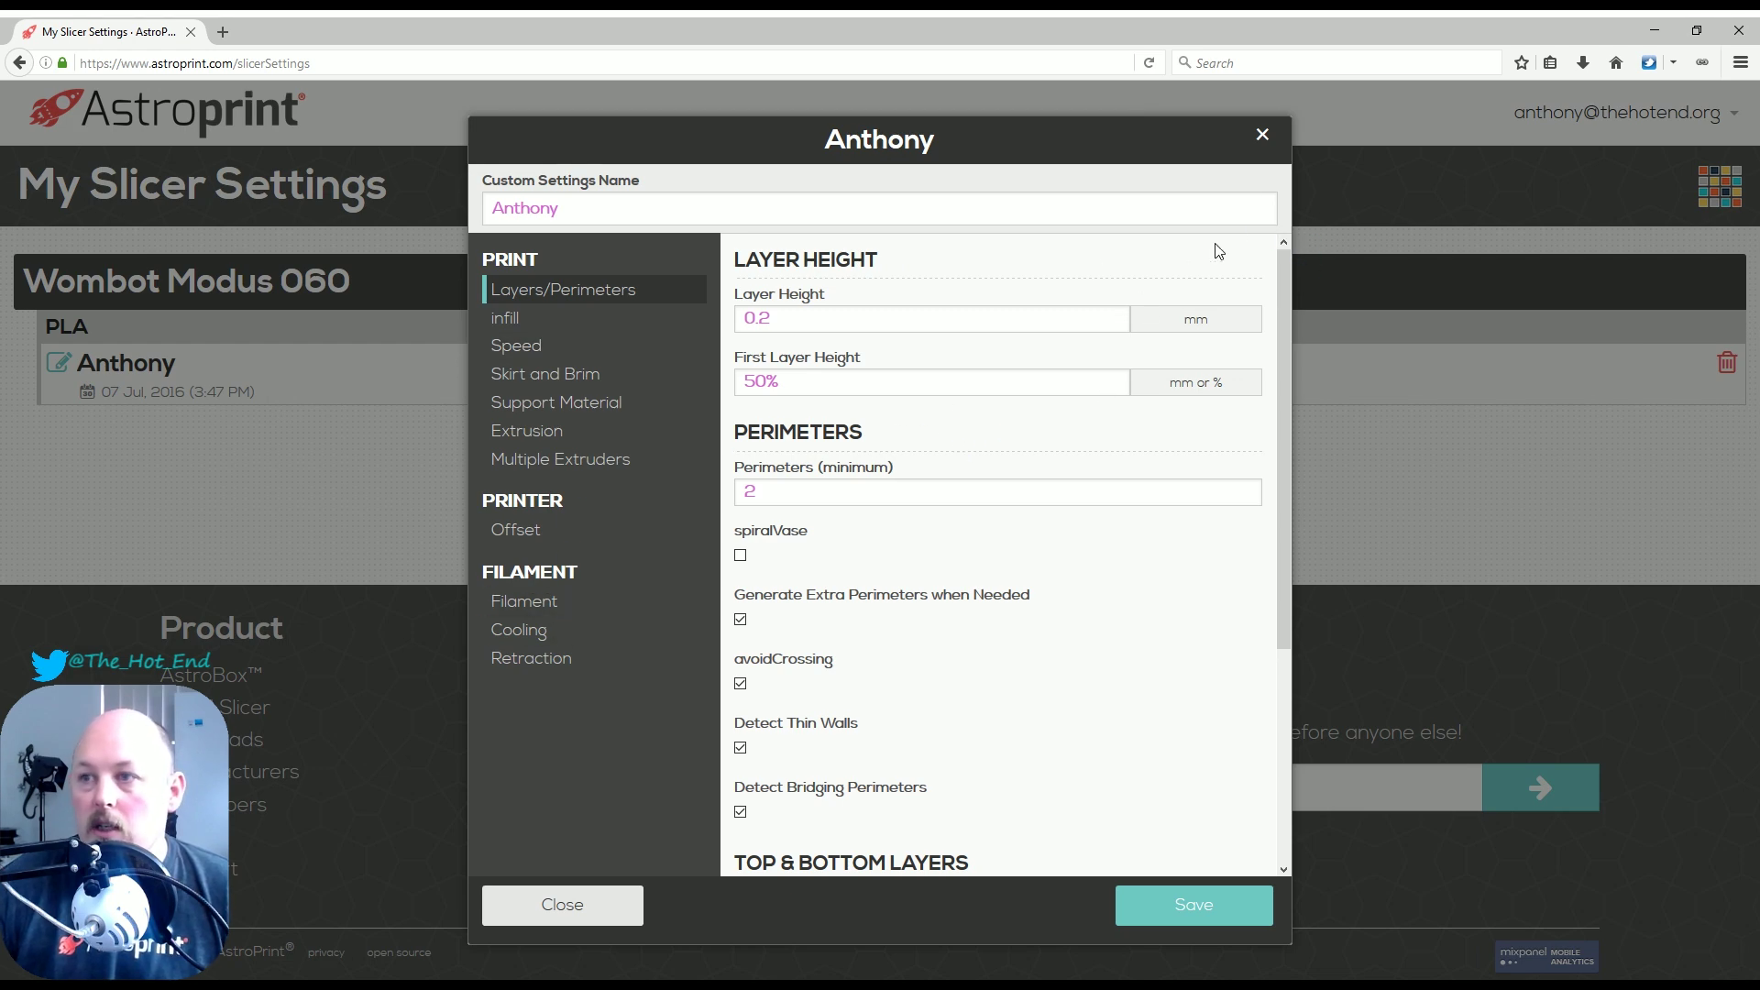
left_click(1262, 135)
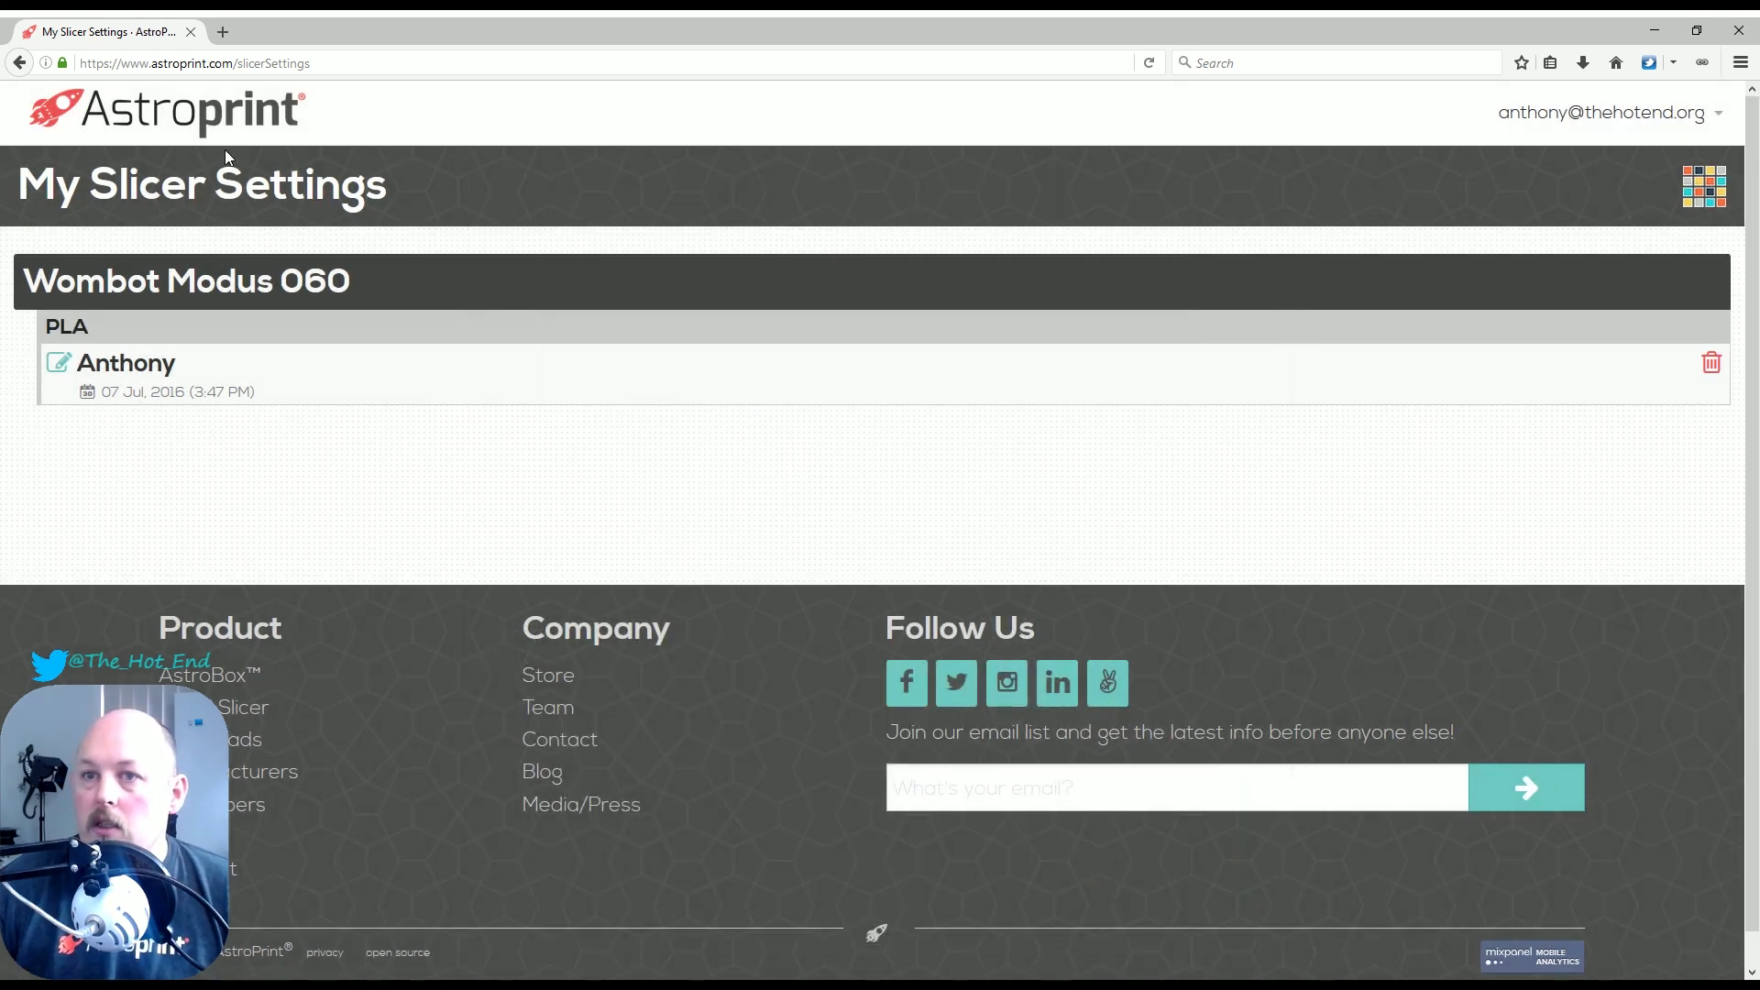
Go back to the Dashboard and open the Printers profiles page
left_click(1722, 175)
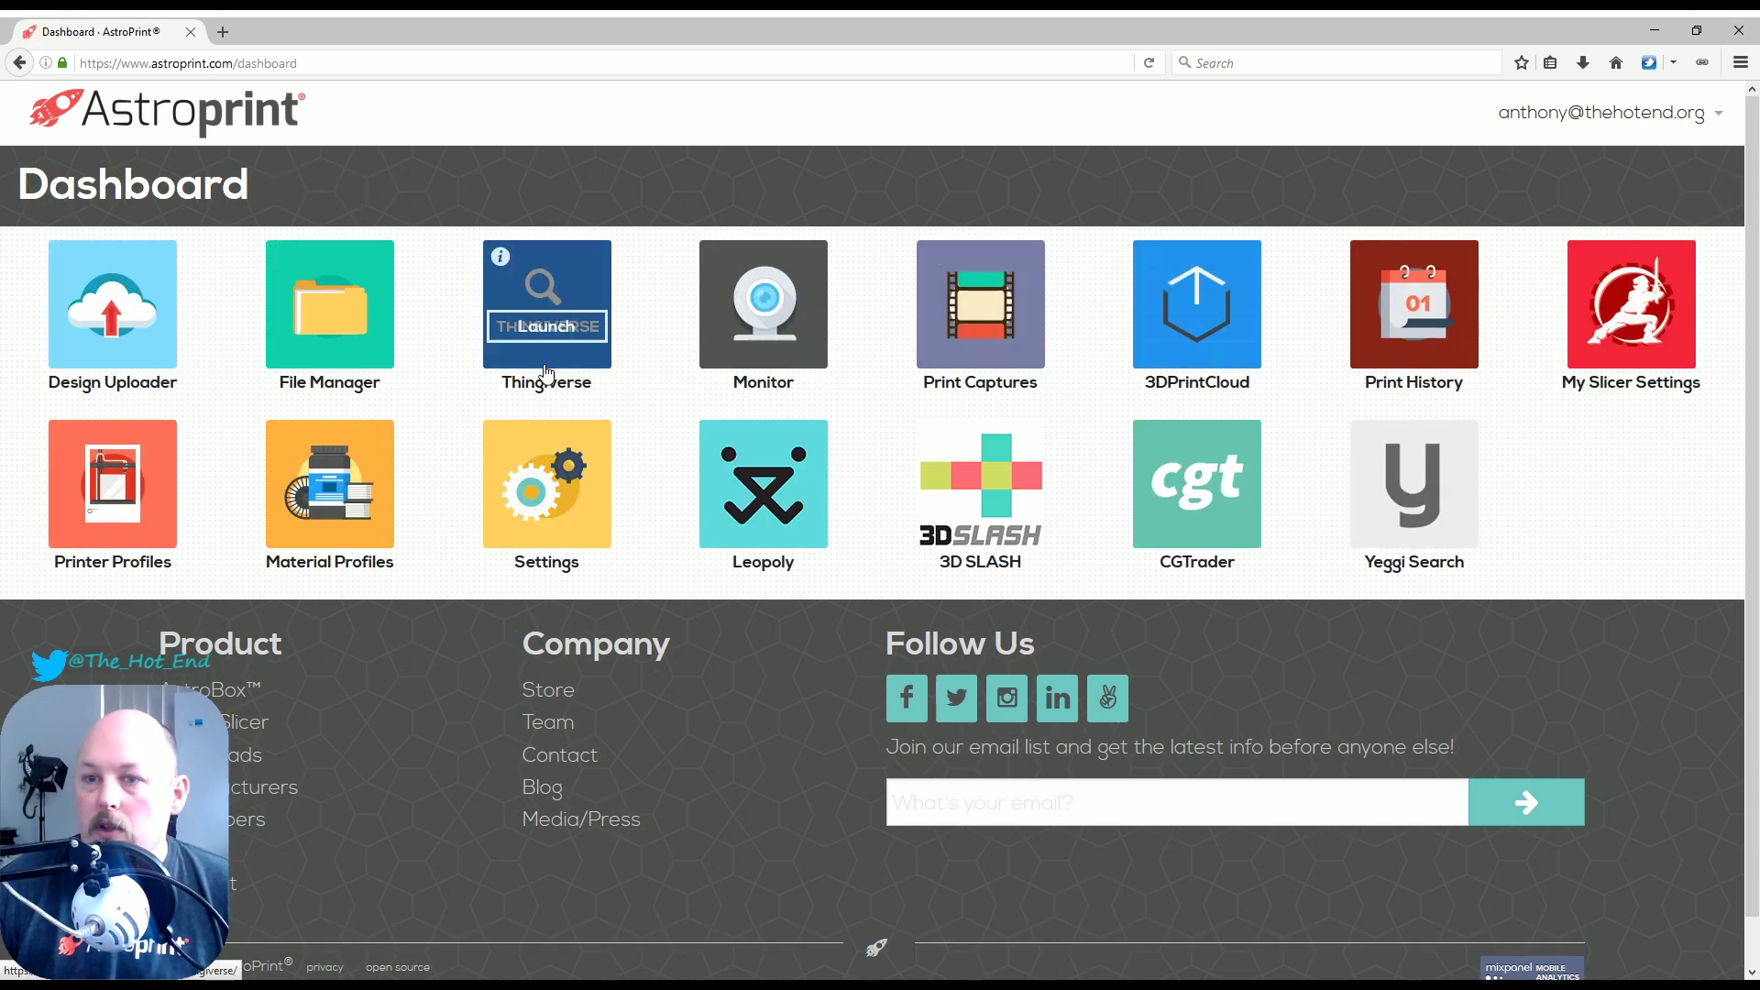
mouse_move(296, 453)
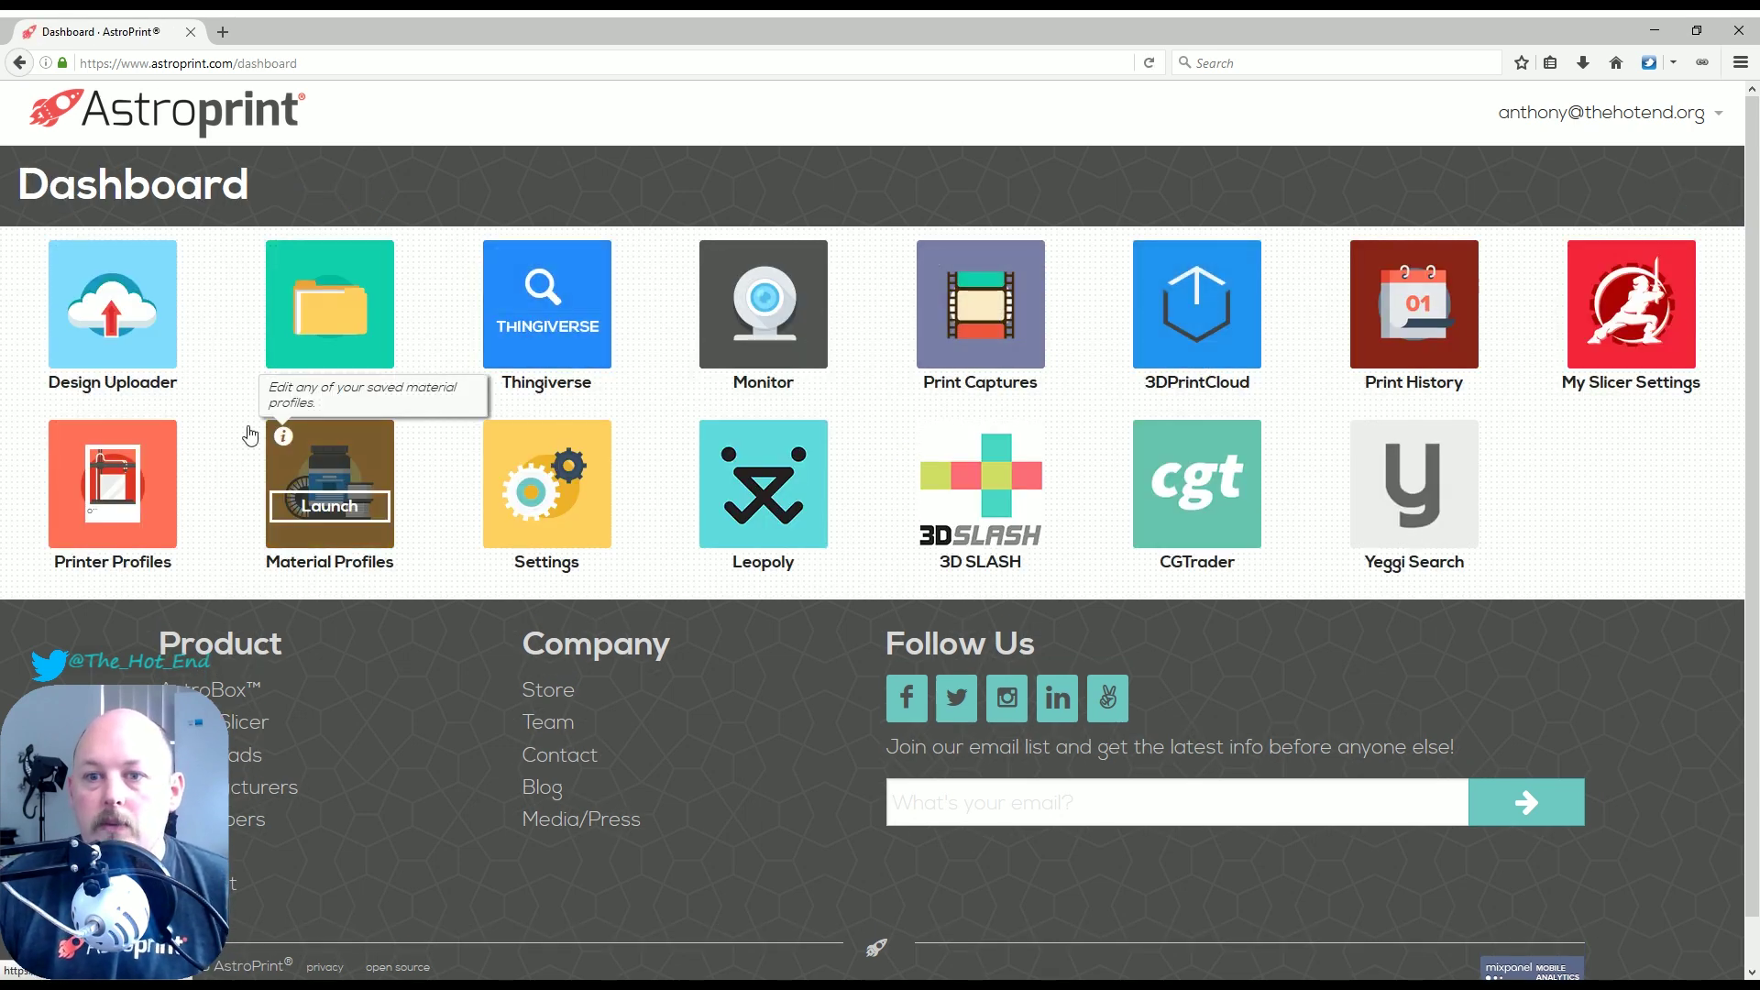
left_click(120, 513)
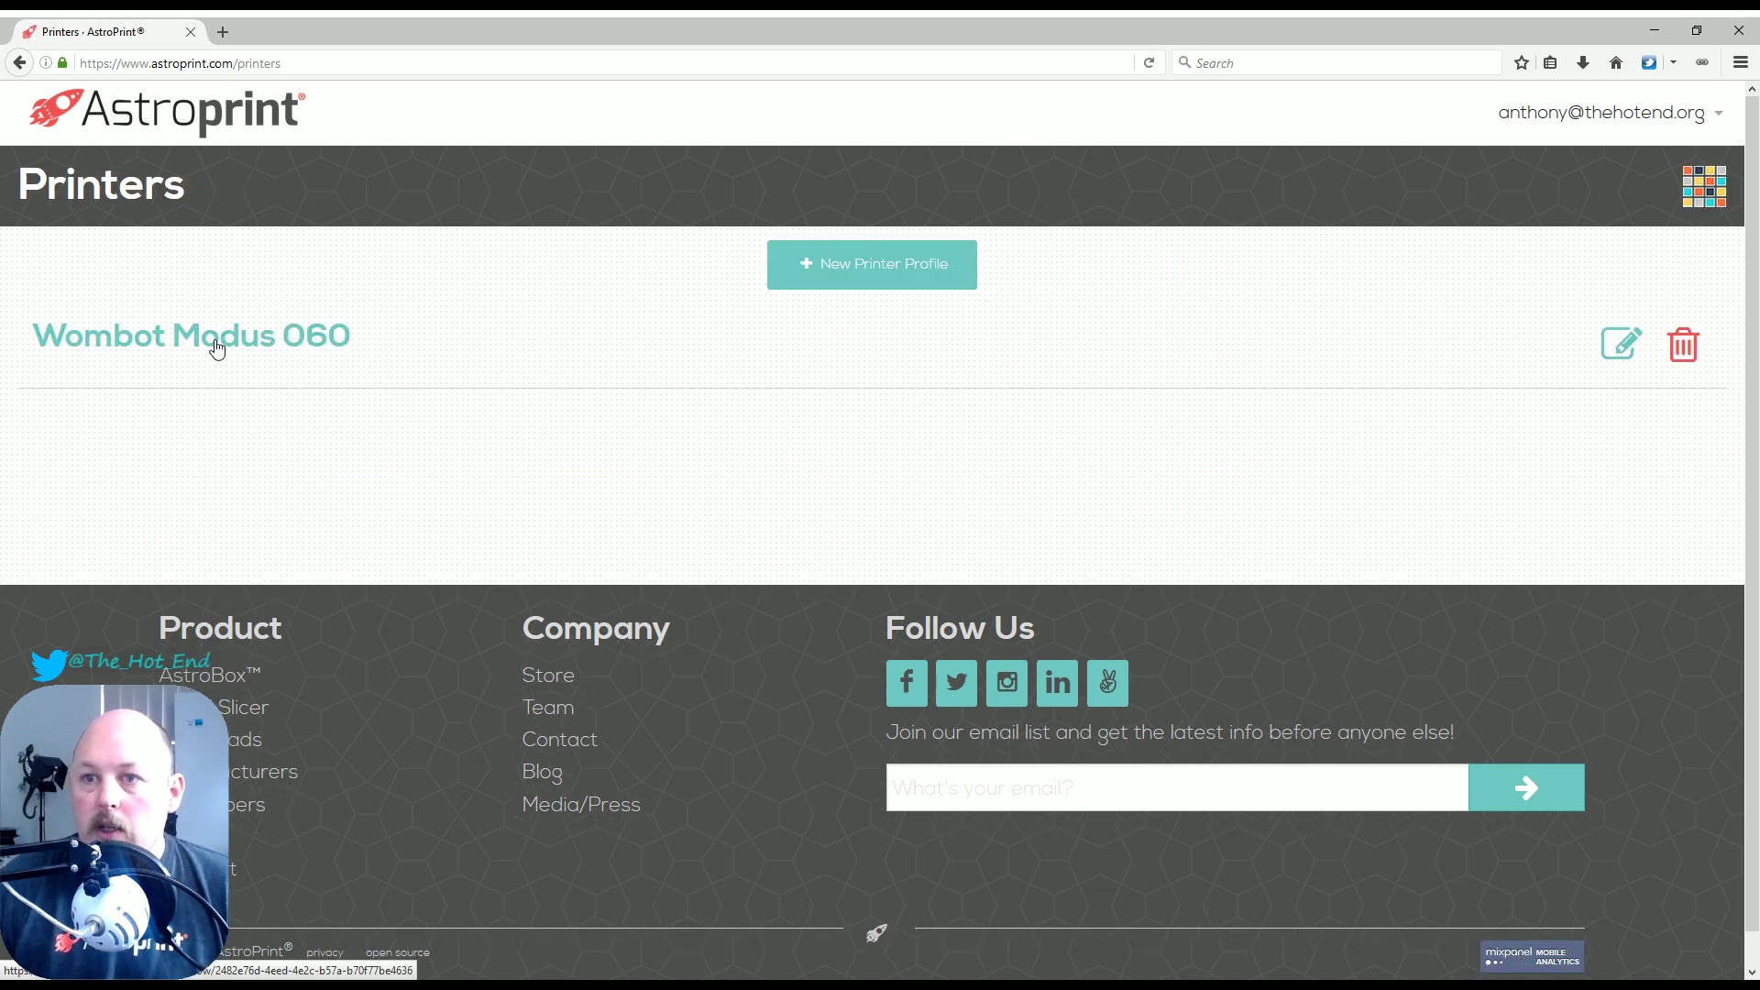
left_click(286, 337)
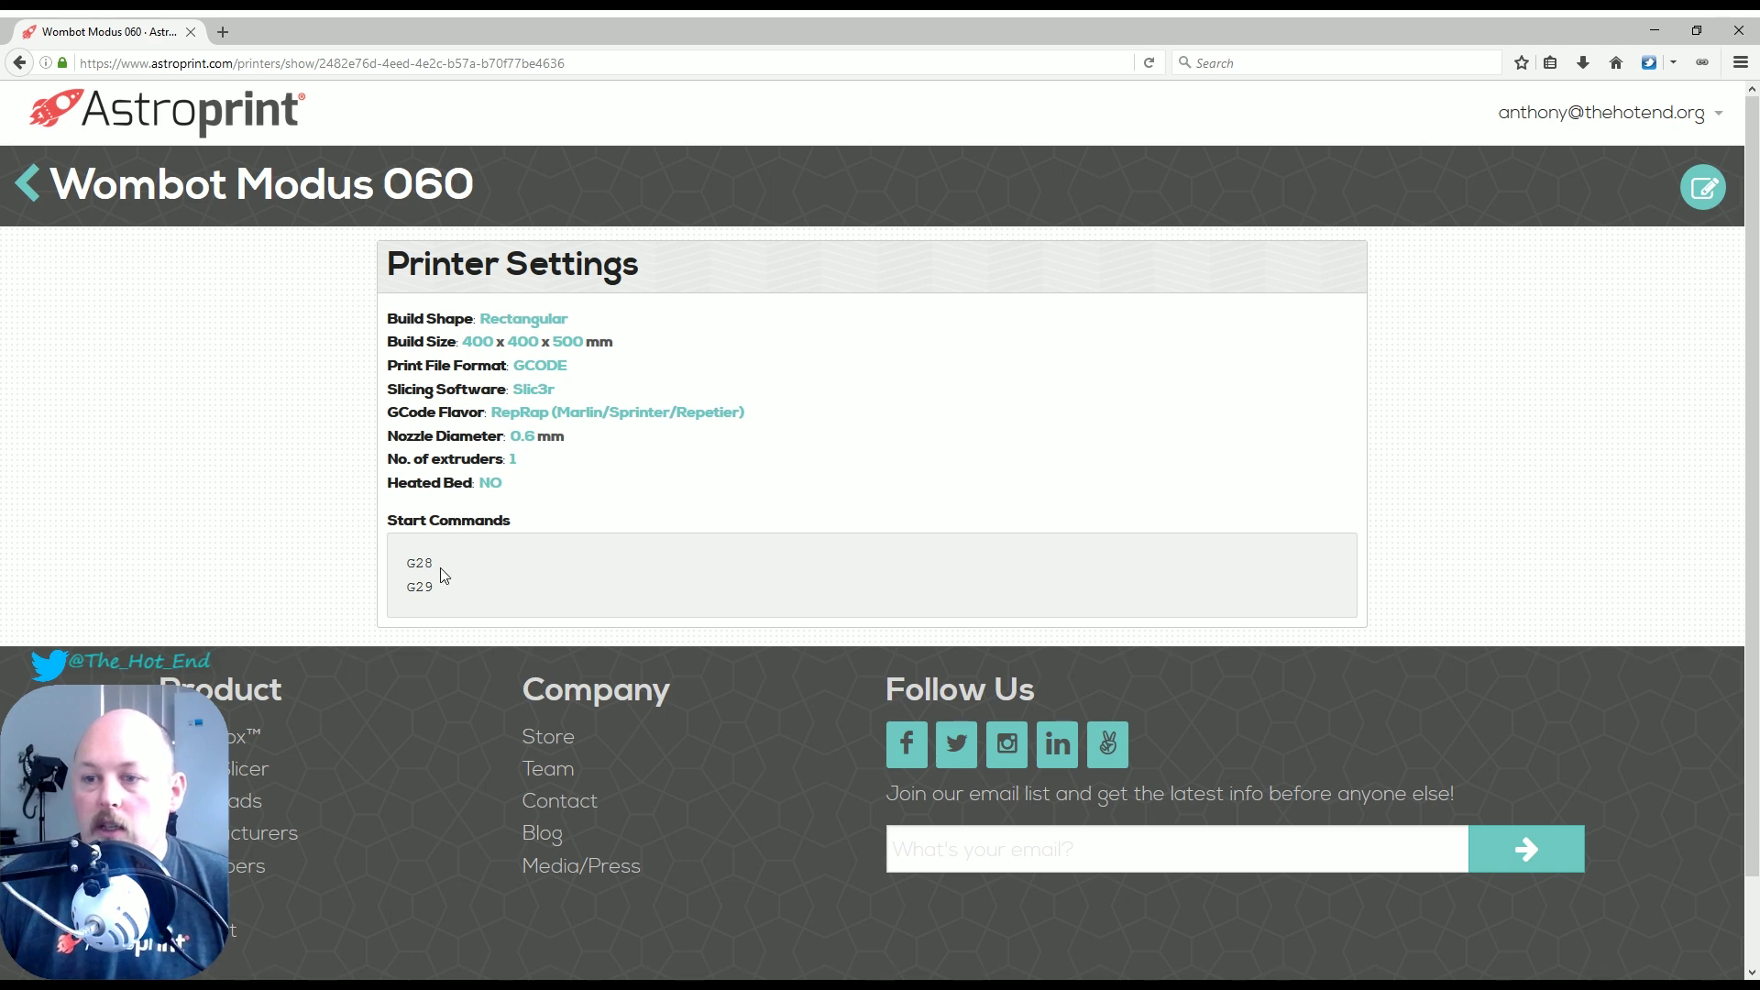
left_click_drag(406, 561, 457, 592)
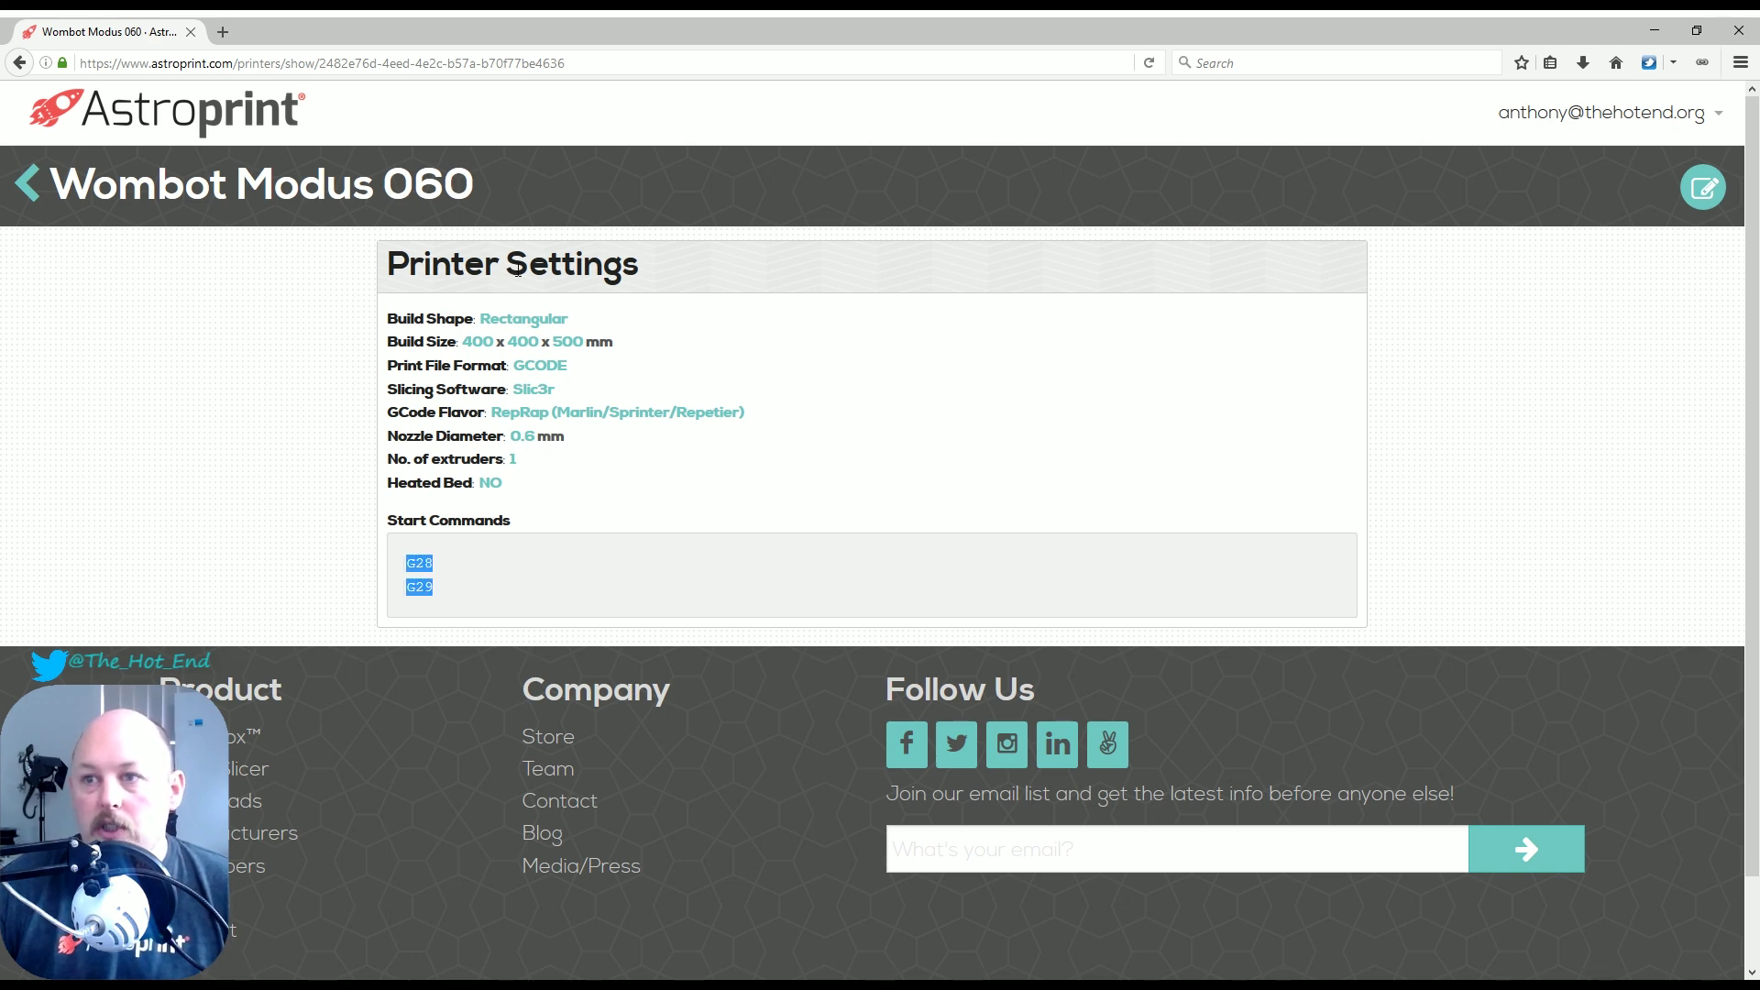
left_click_drag(449, 341, 614, 367)
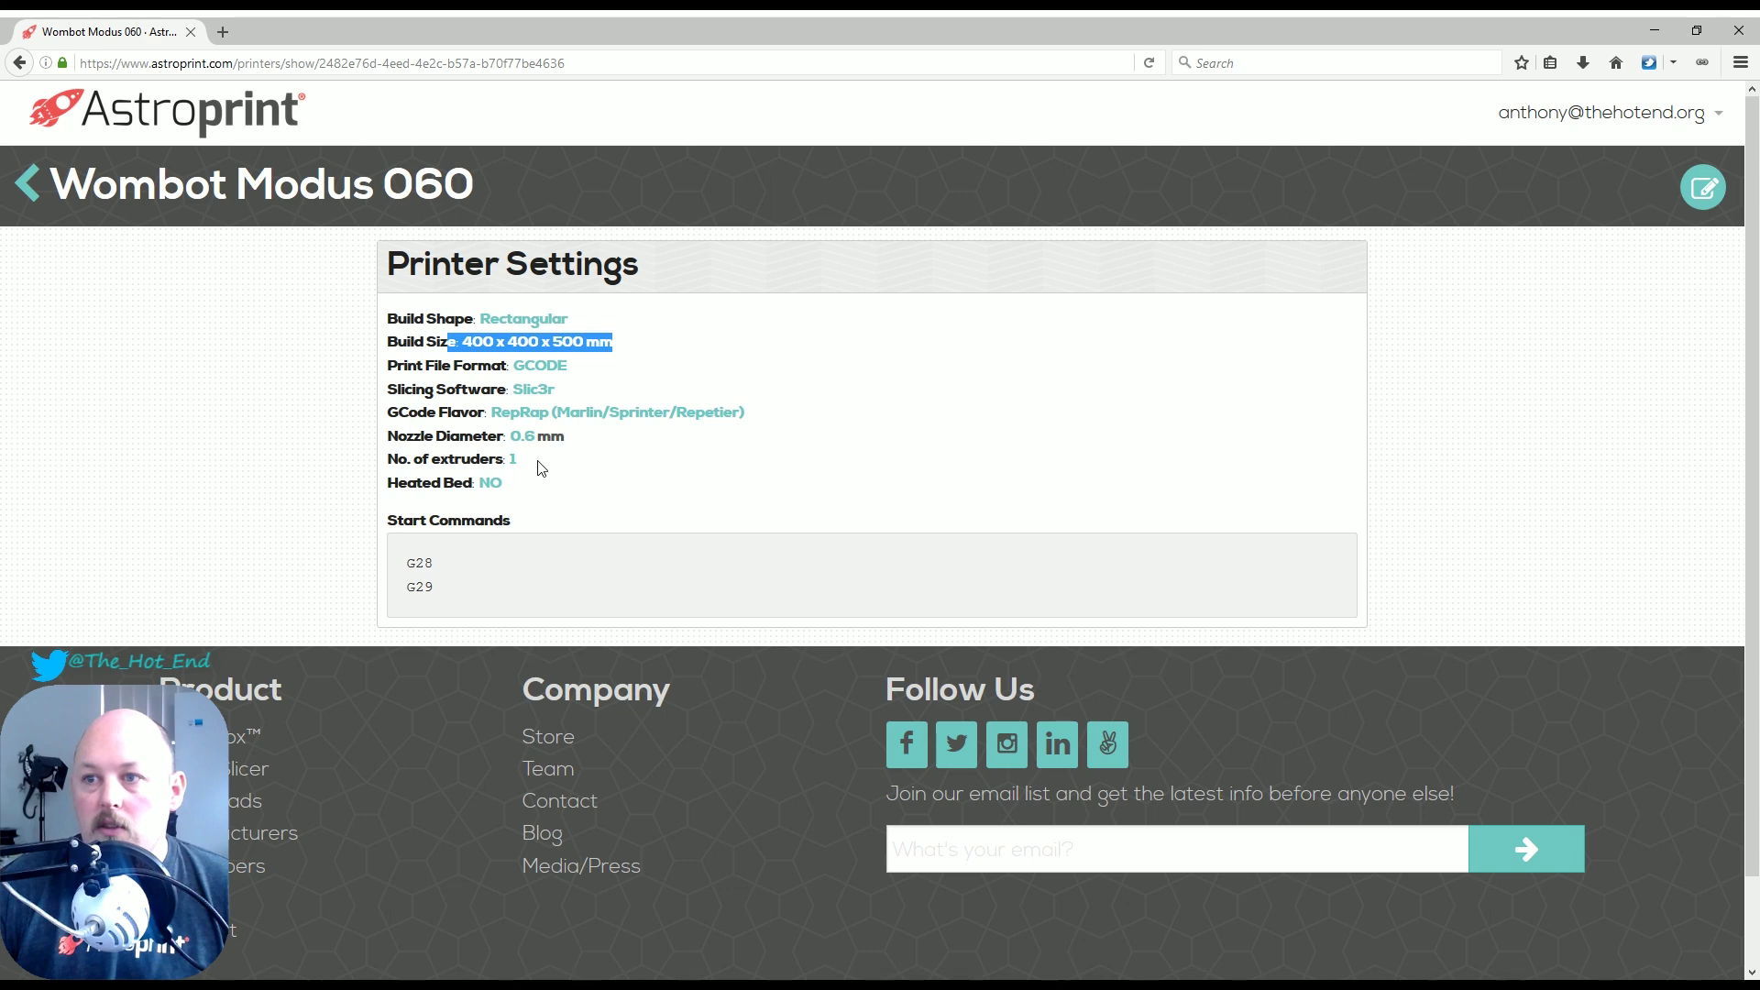
left_click_drag(581, 392, 469, 390)
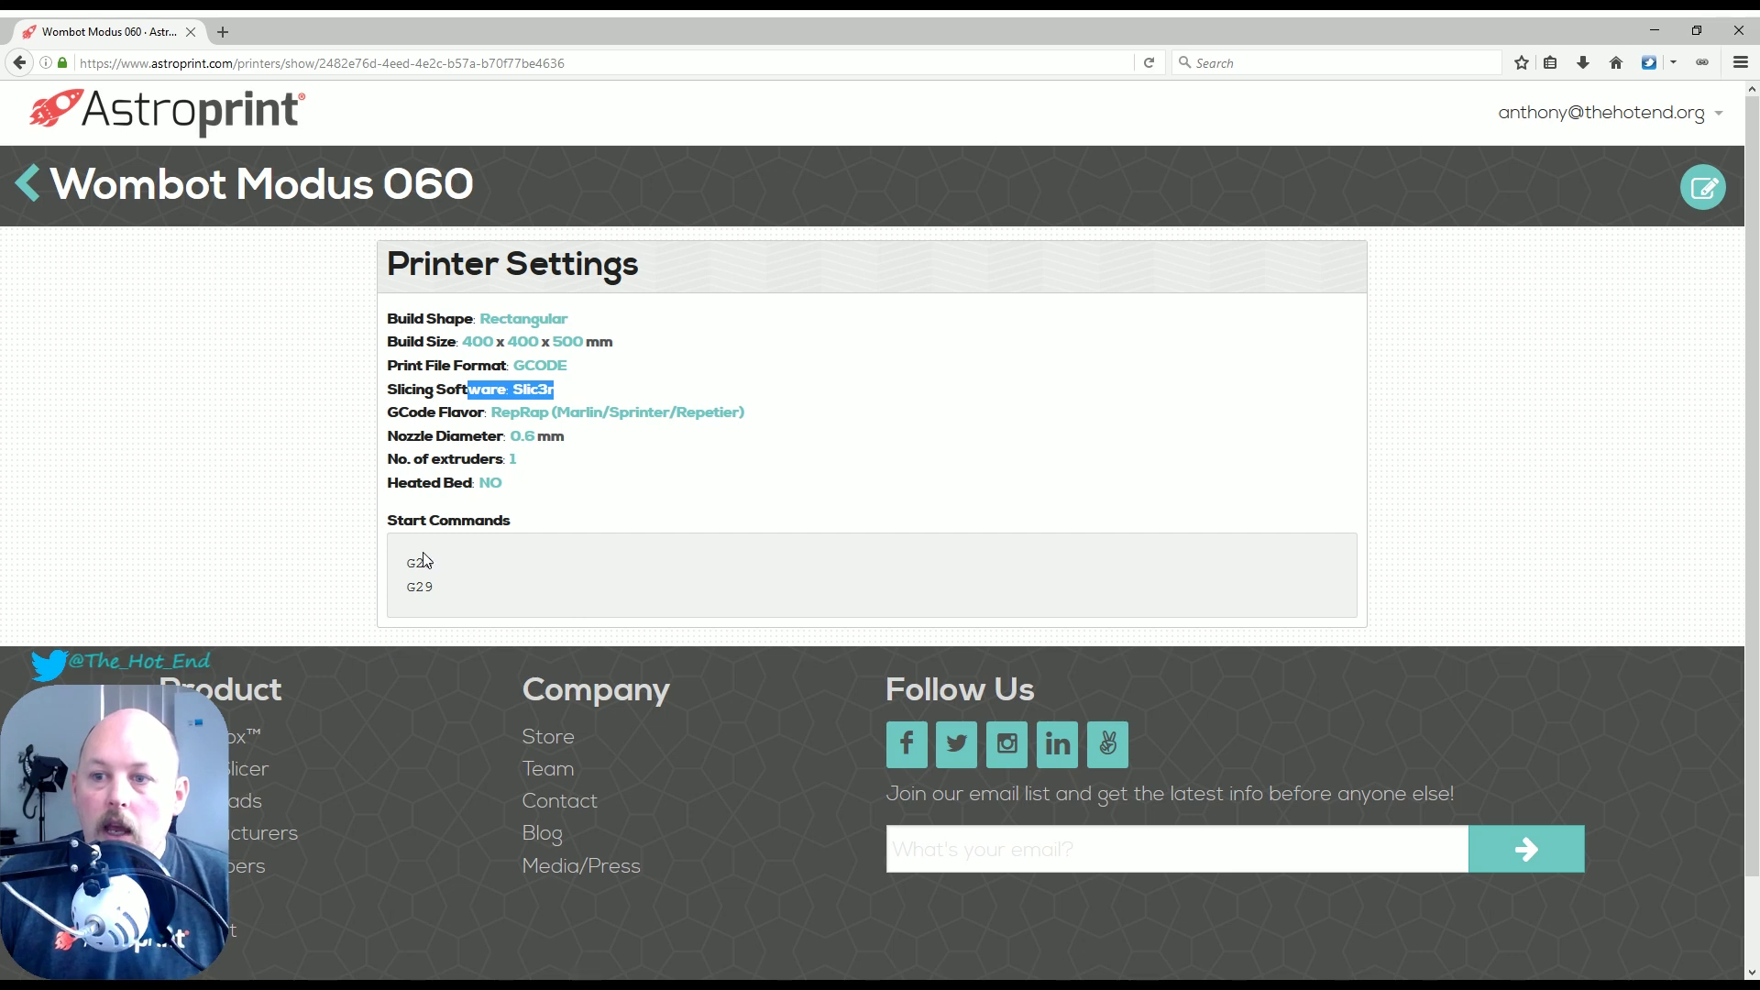
left_click_drag(407, 563, 435, 563)
left_click(412, 588)
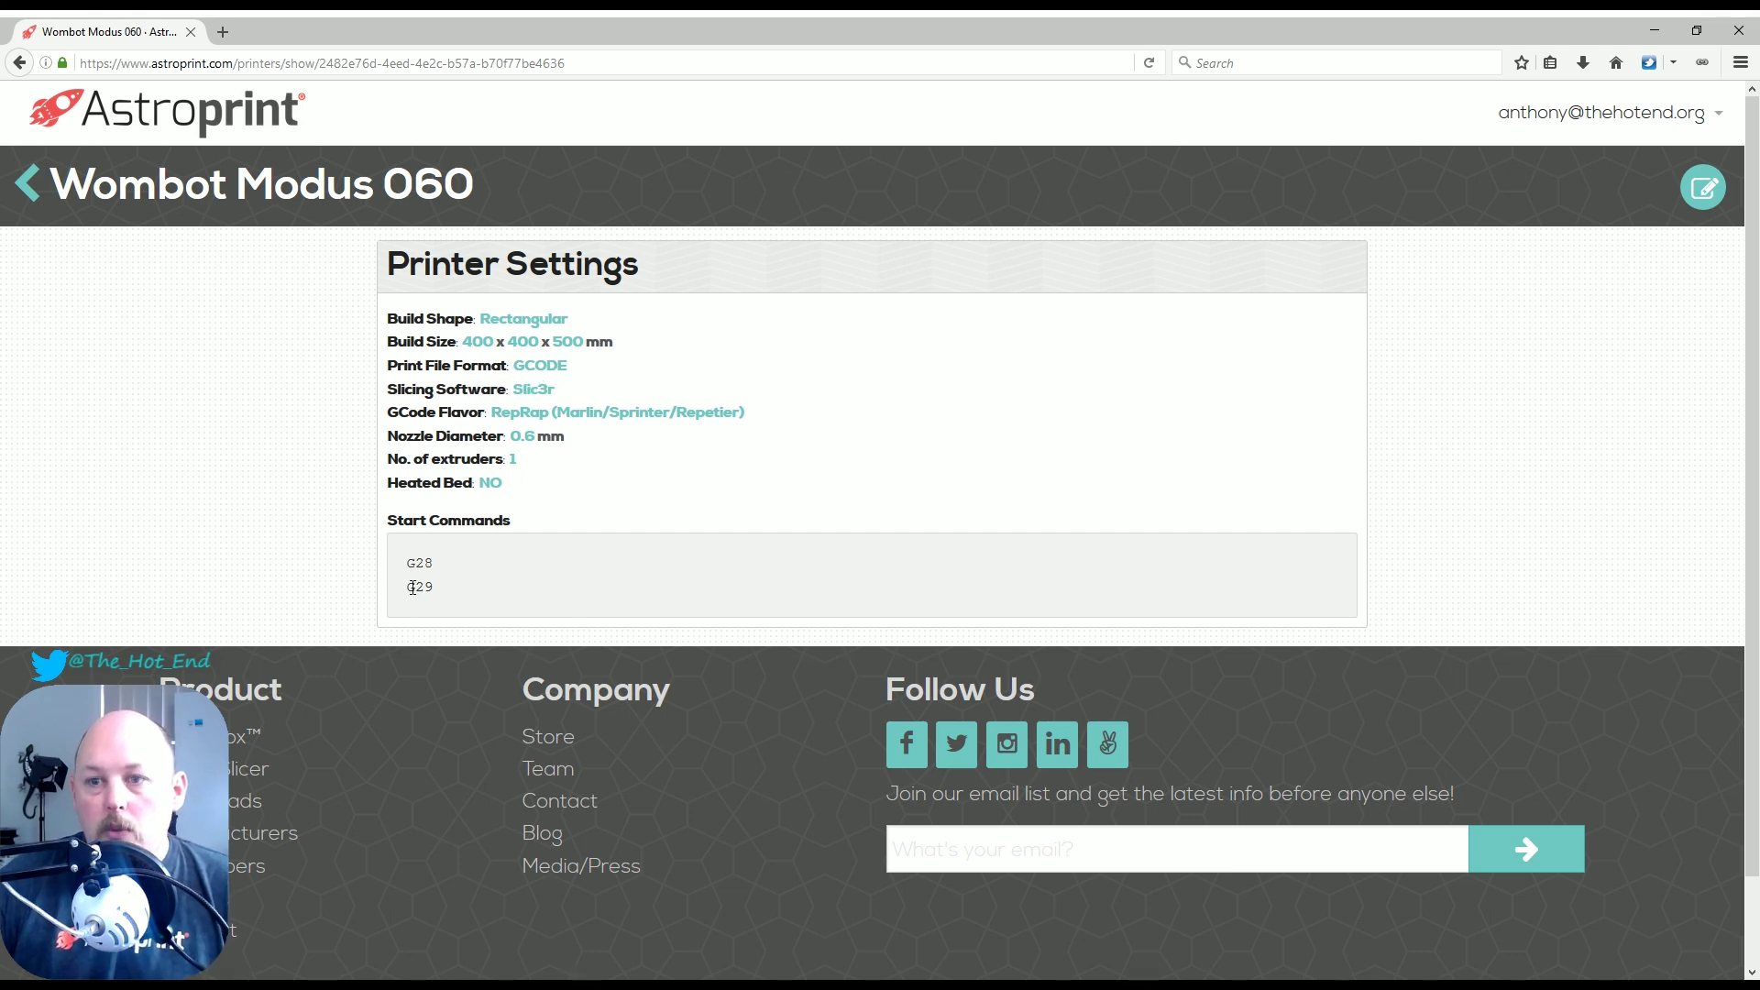
double_click(417, 587)
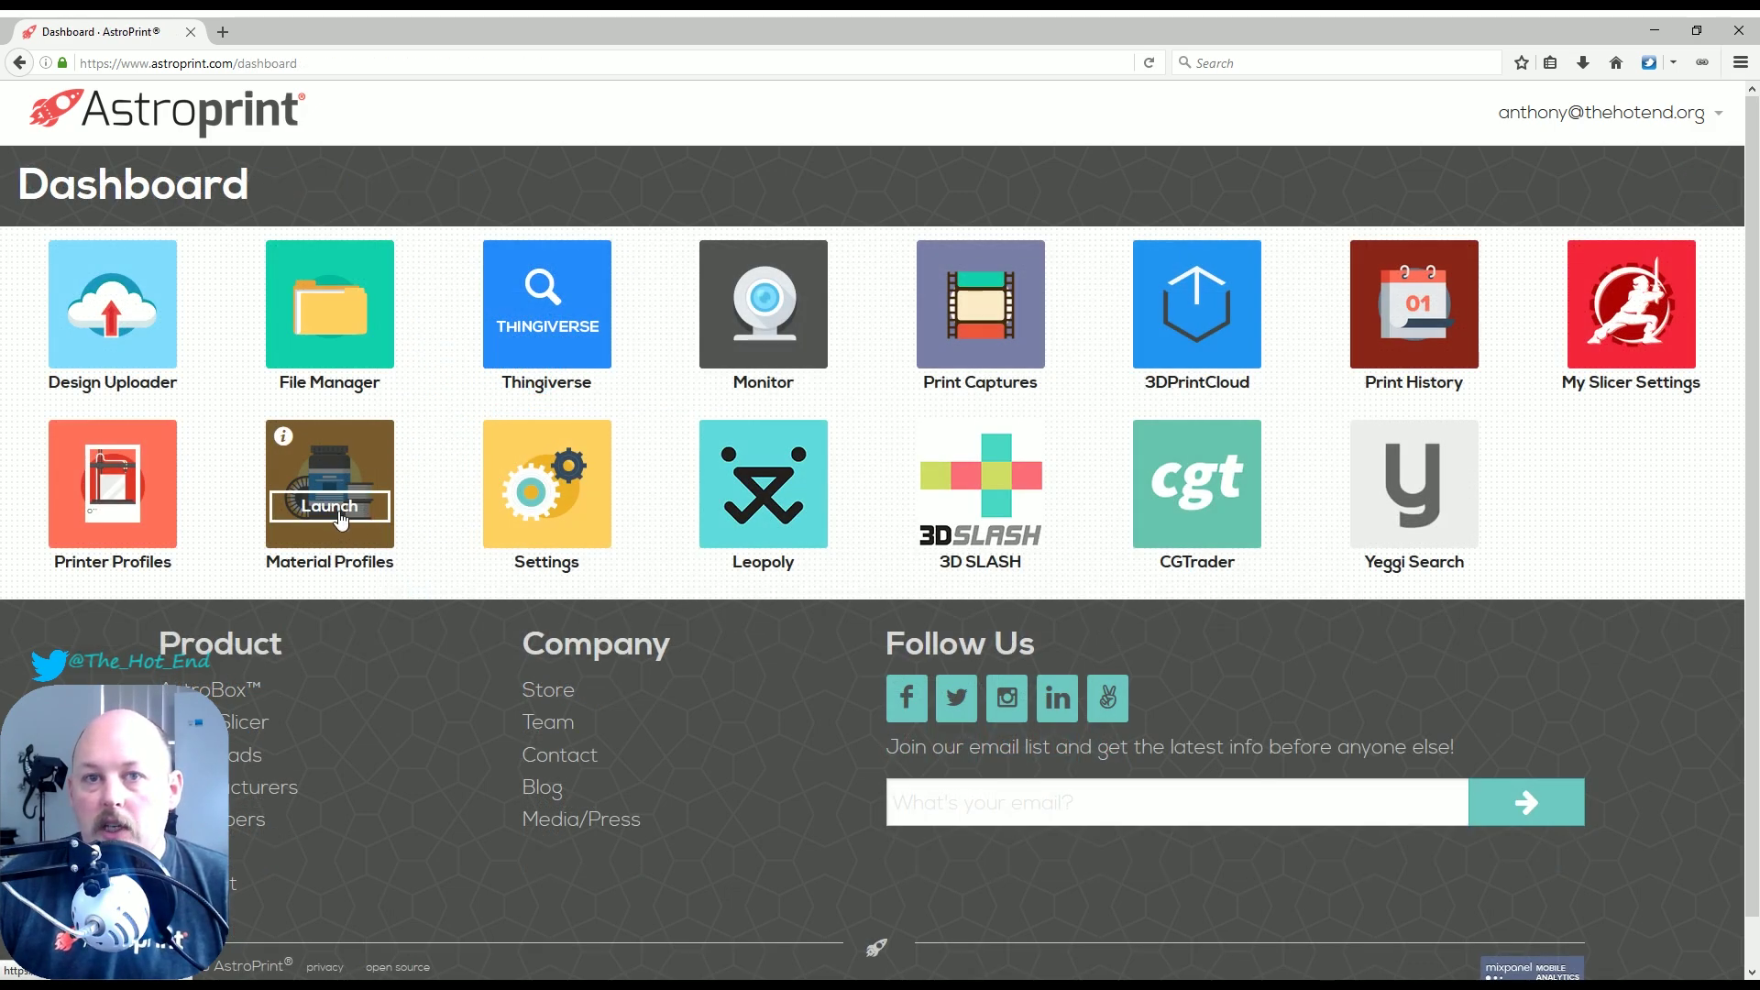
left_click(339, 517)
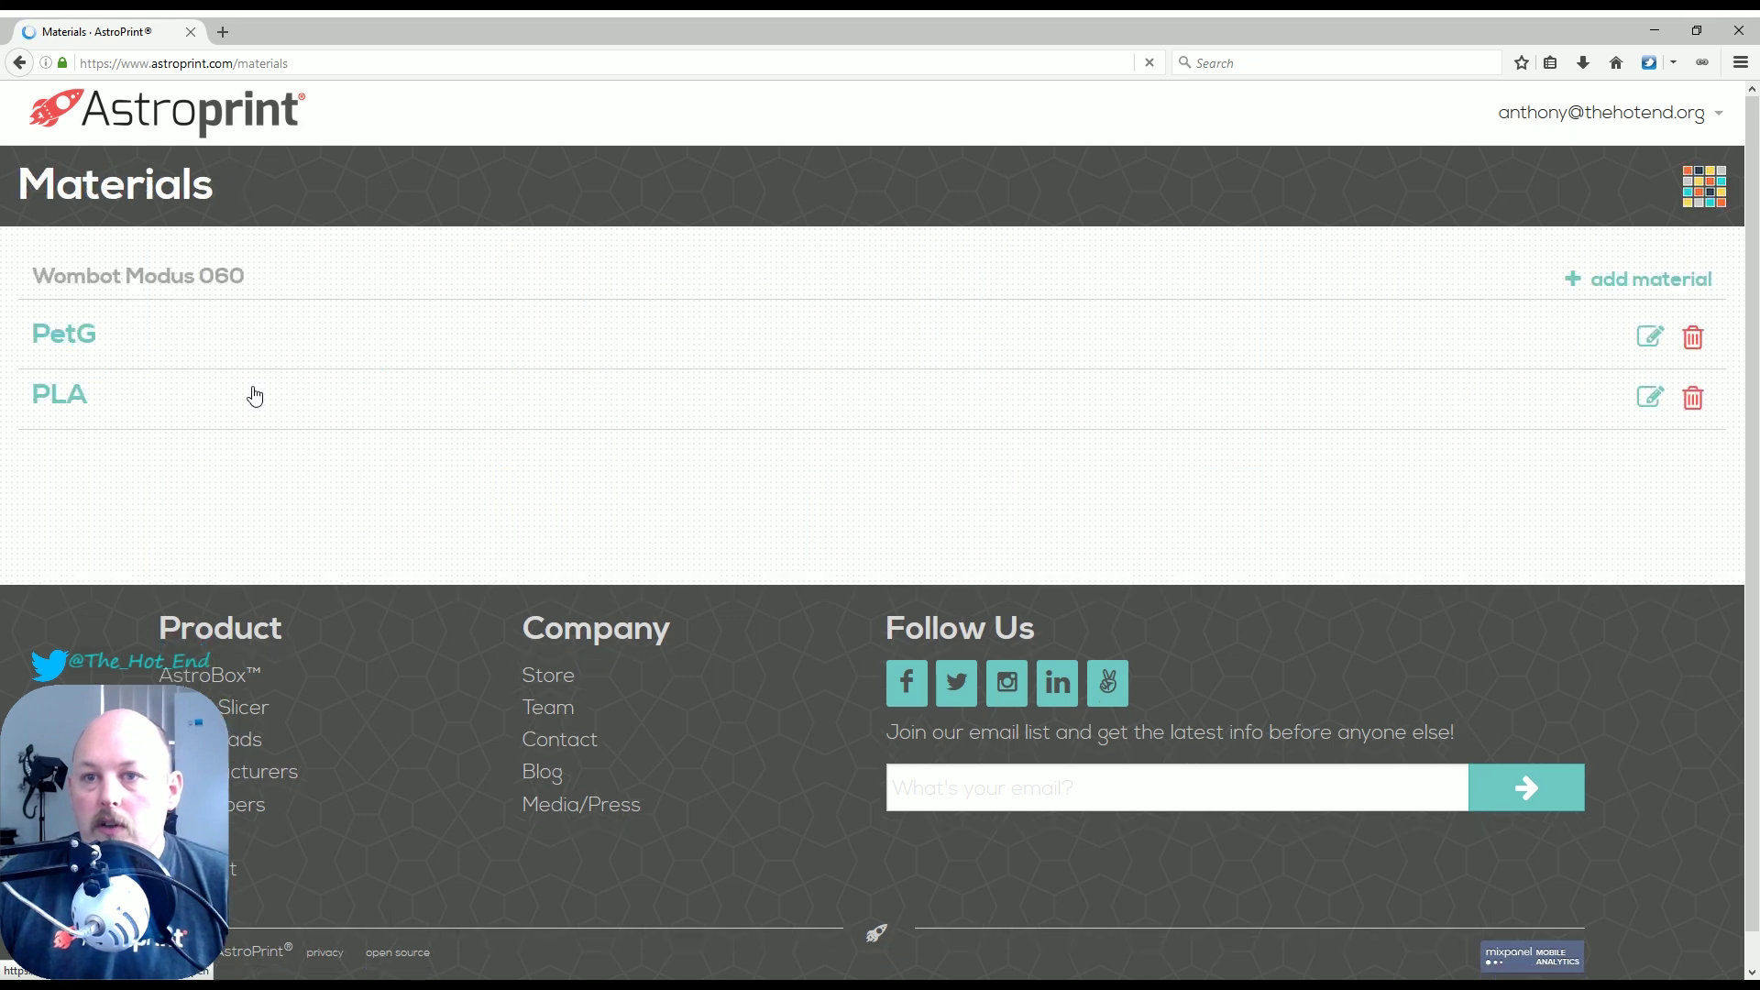
left_click(58, 344)
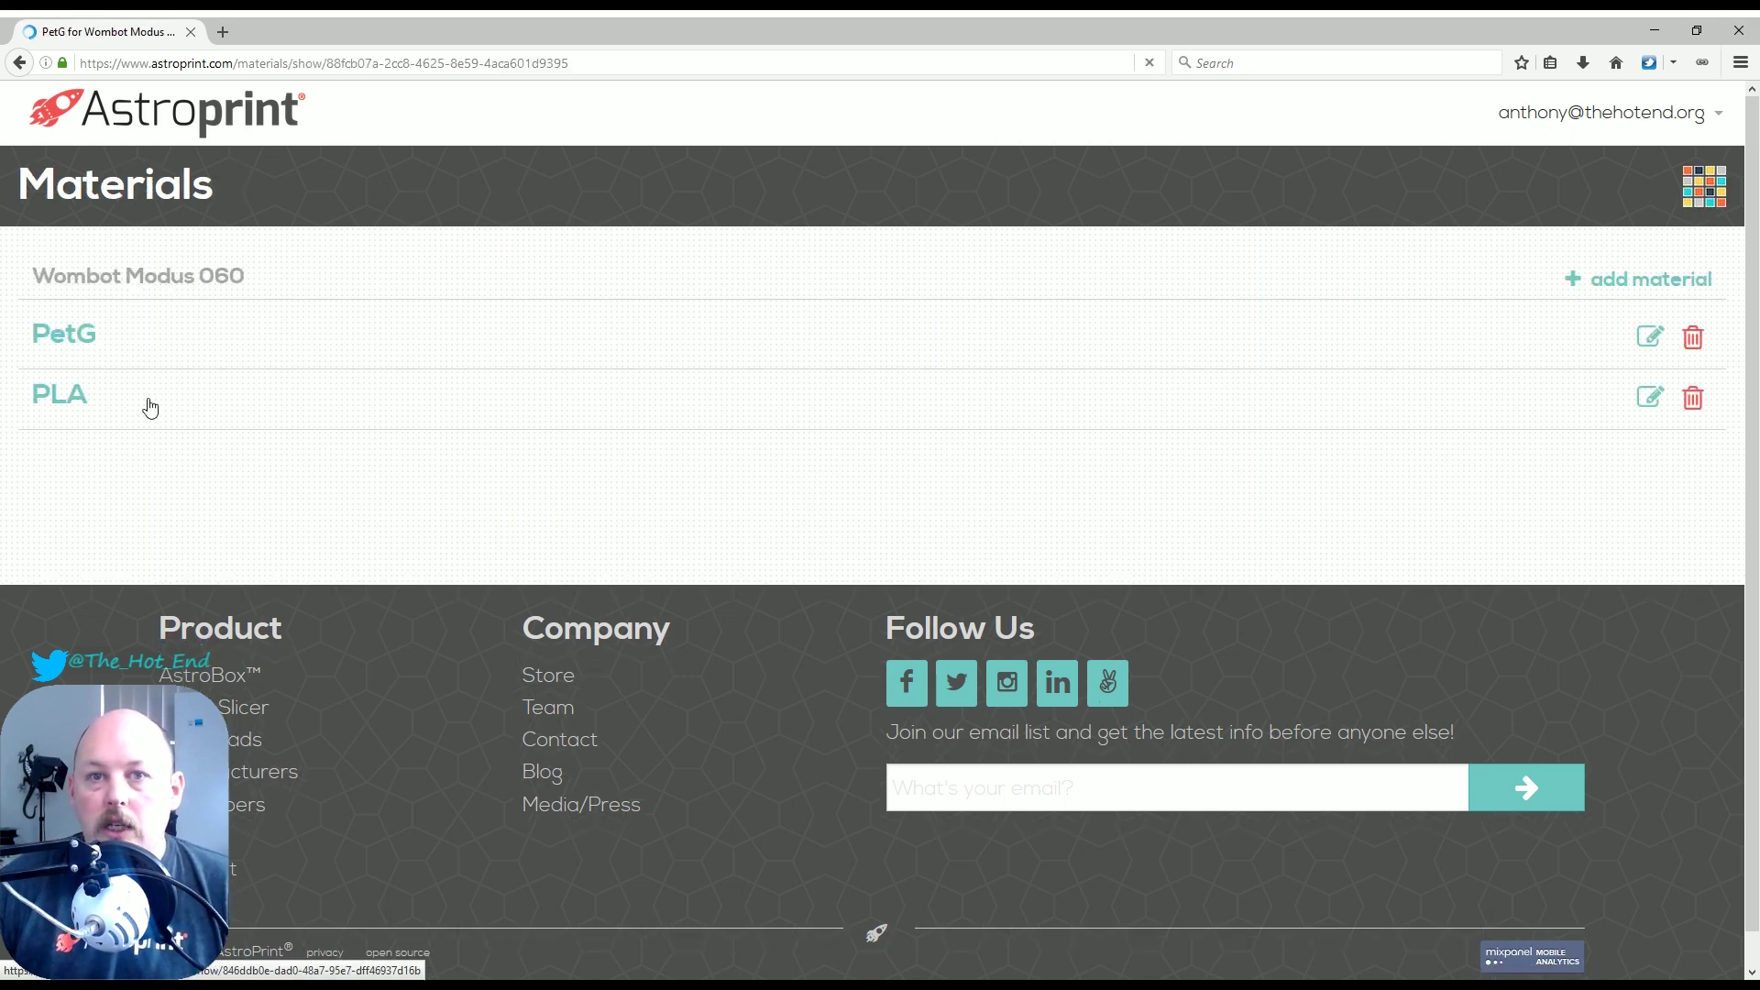
double_click(562, 275)
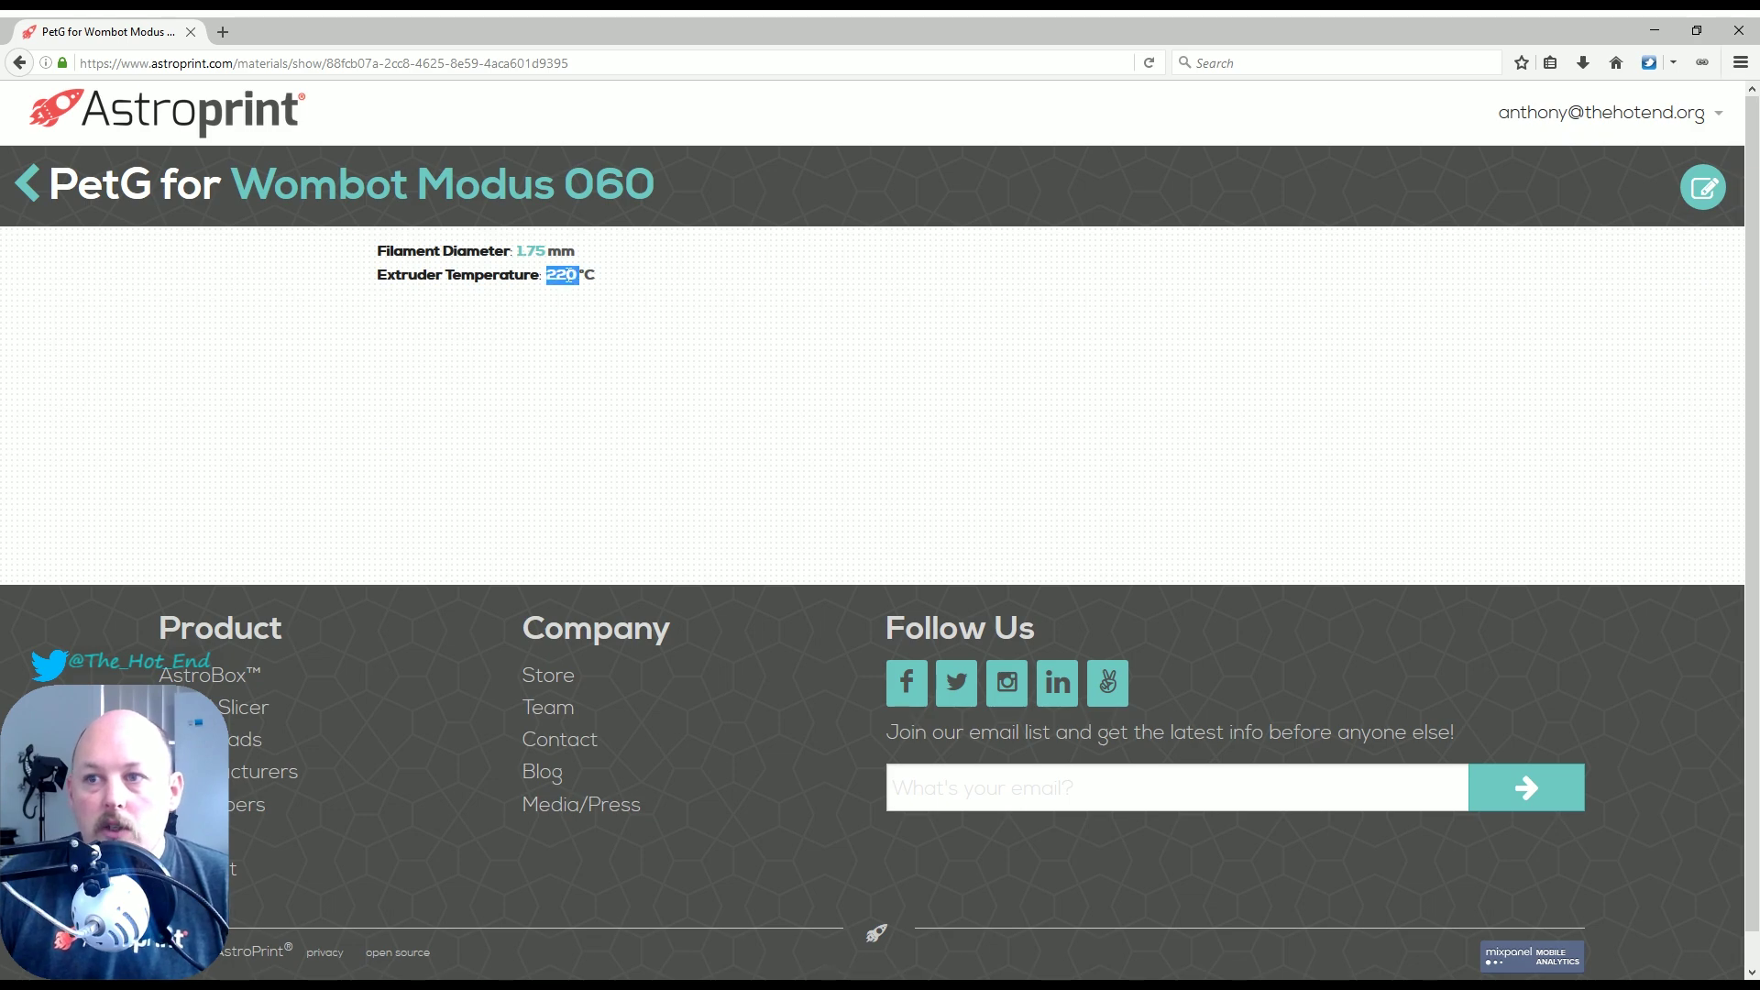
triple_click(535, 248)
left_click(29, 190)
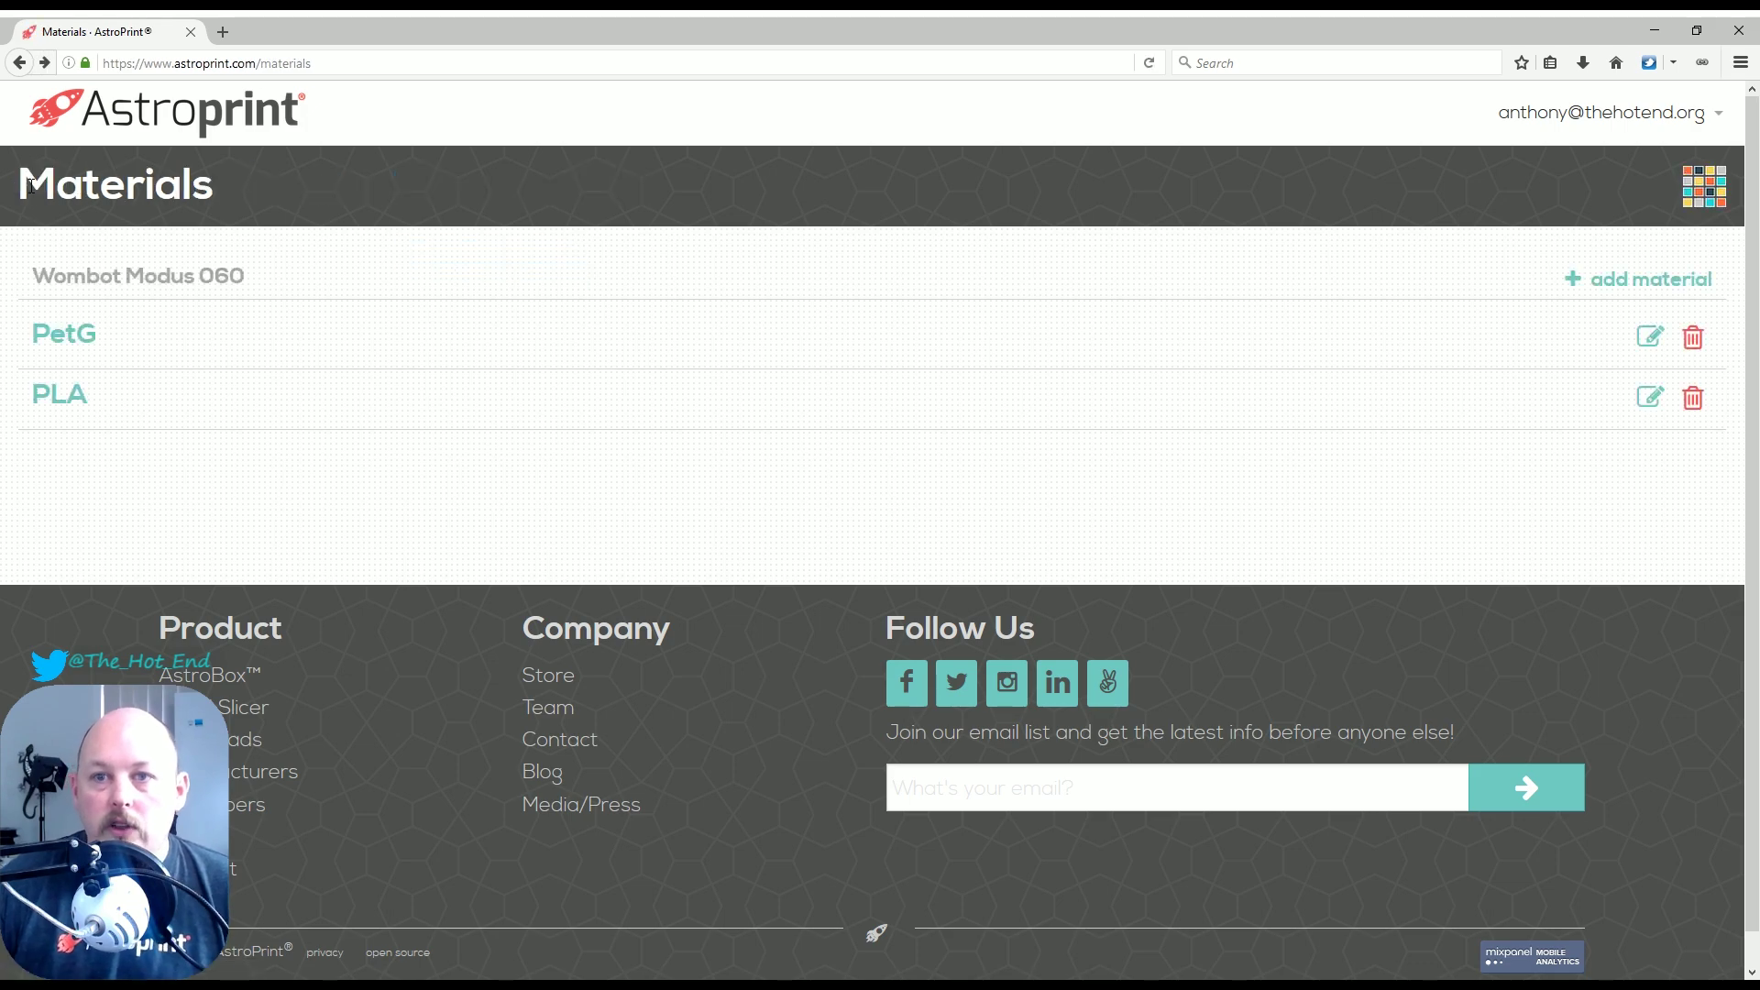
left_click(42, 119)
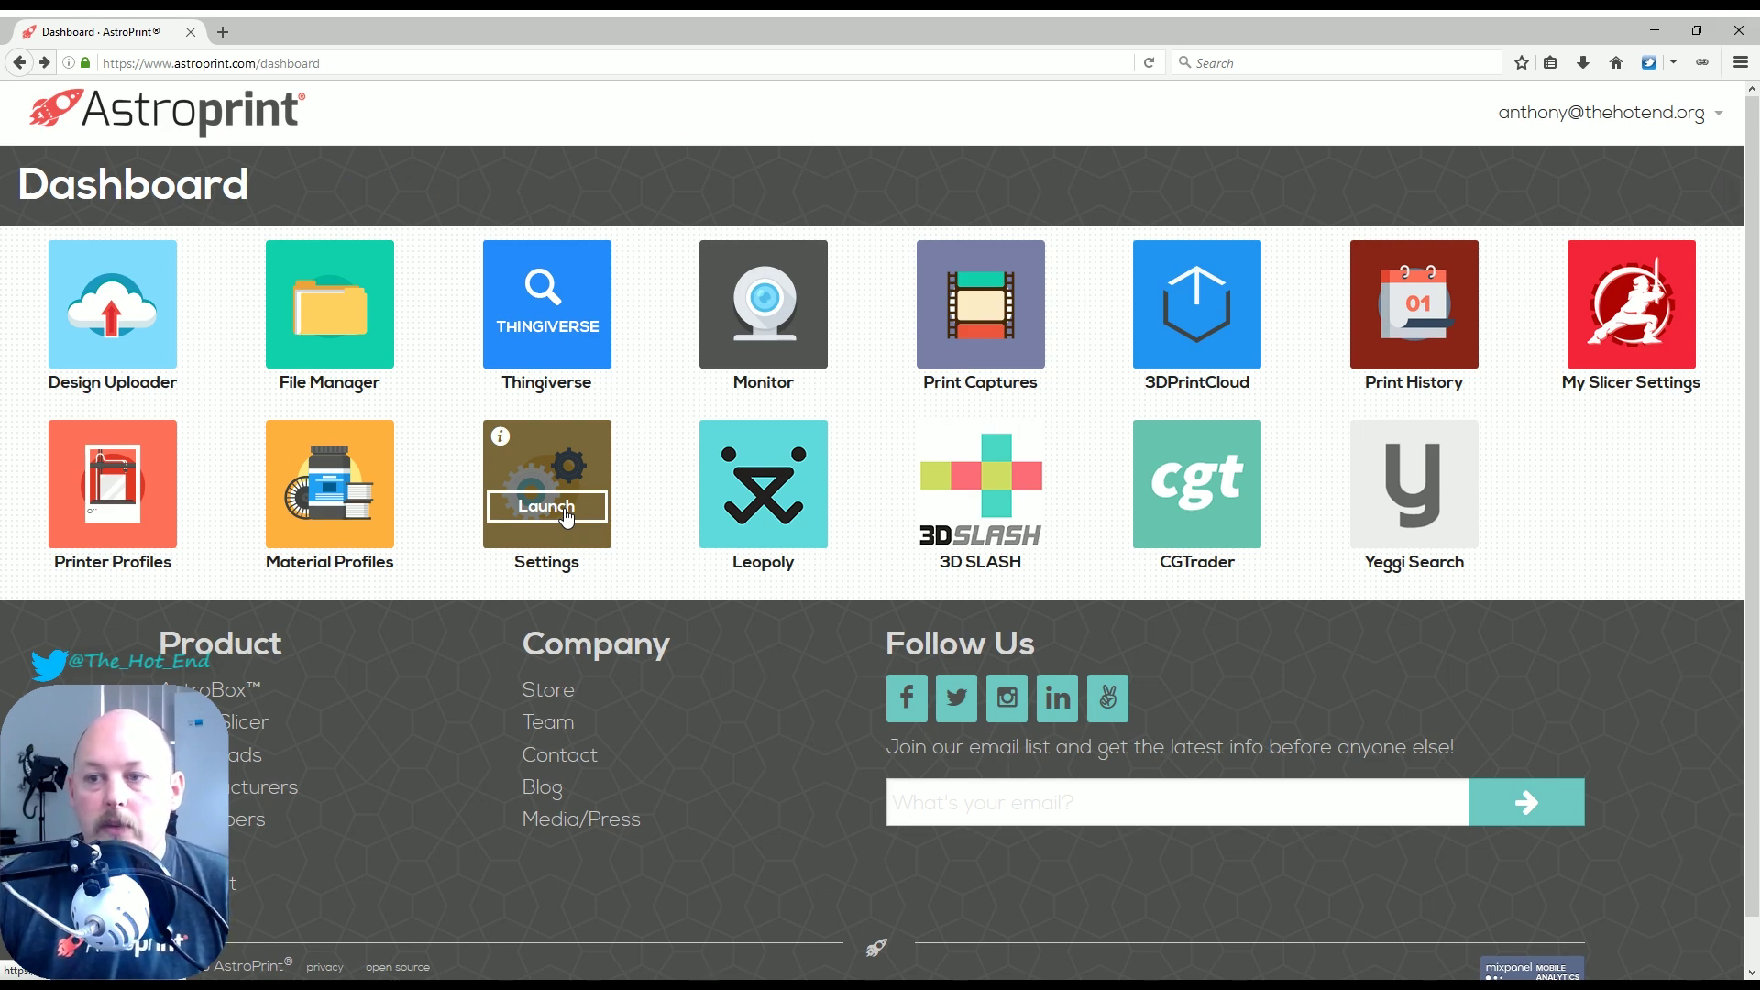
left_click(565, 518)
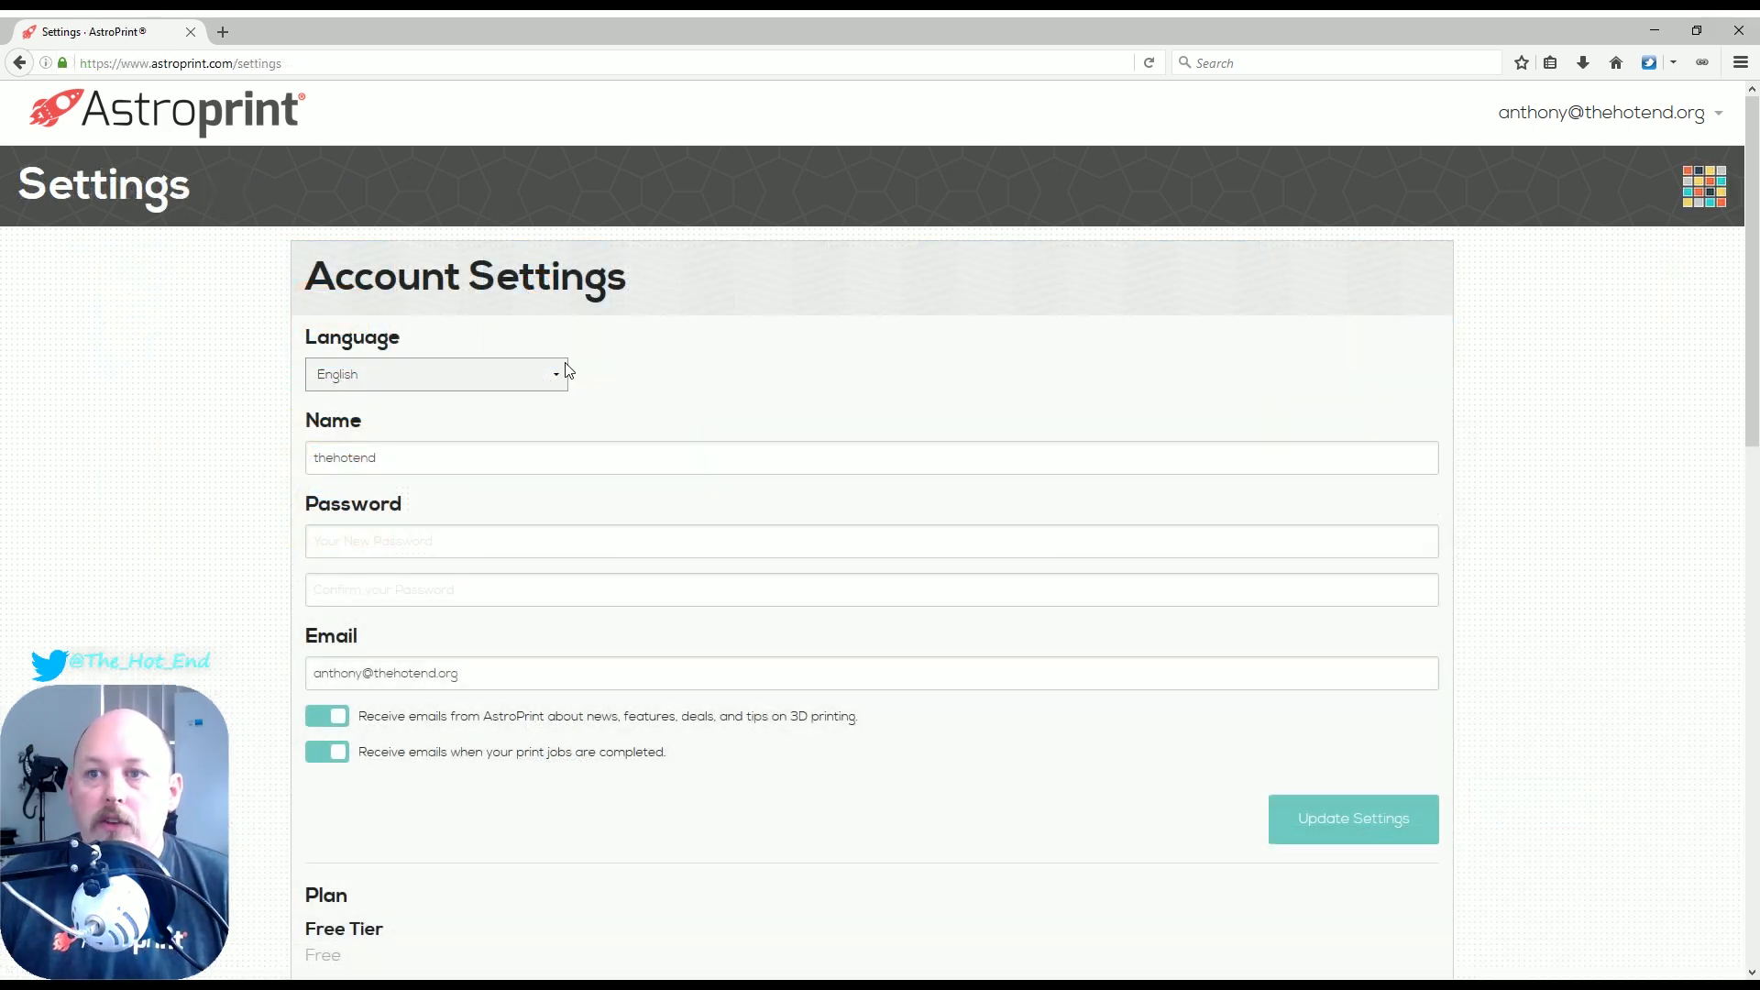
mouse_move(1755, 225)
left_mouse_down()
mouse_move(1754, 380)
mouse_move(1753, 204)
left_mouse_up()
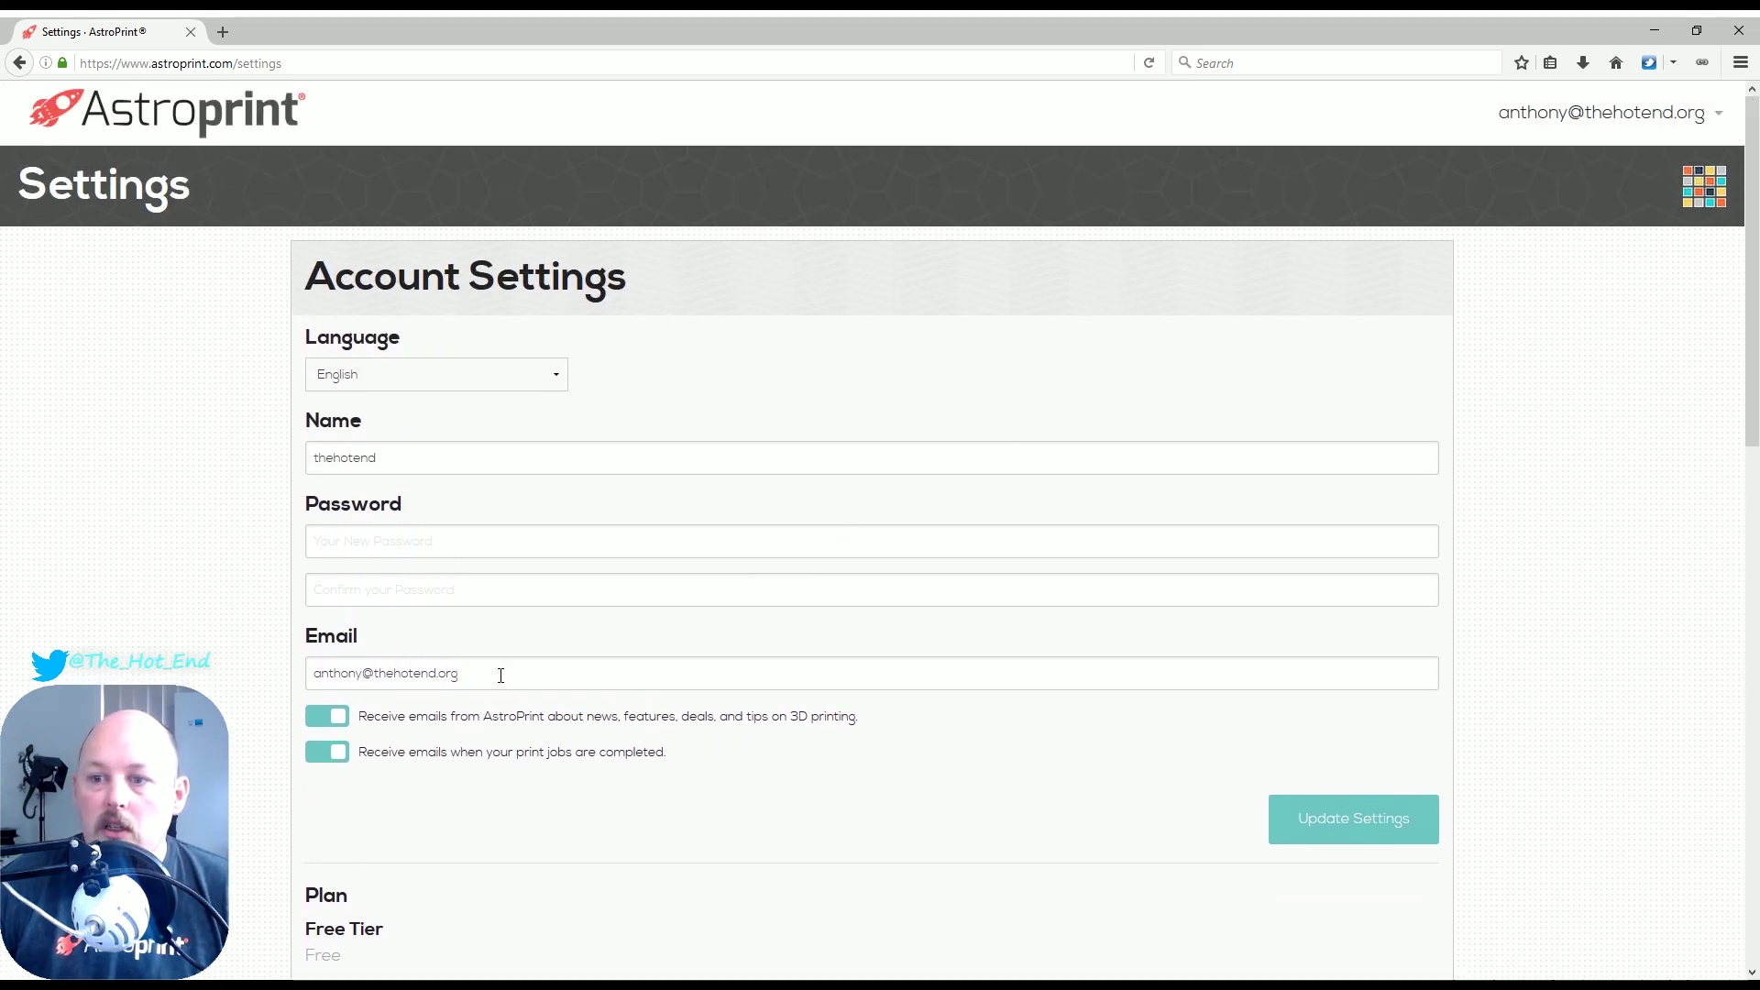
triple_click(457, 676)
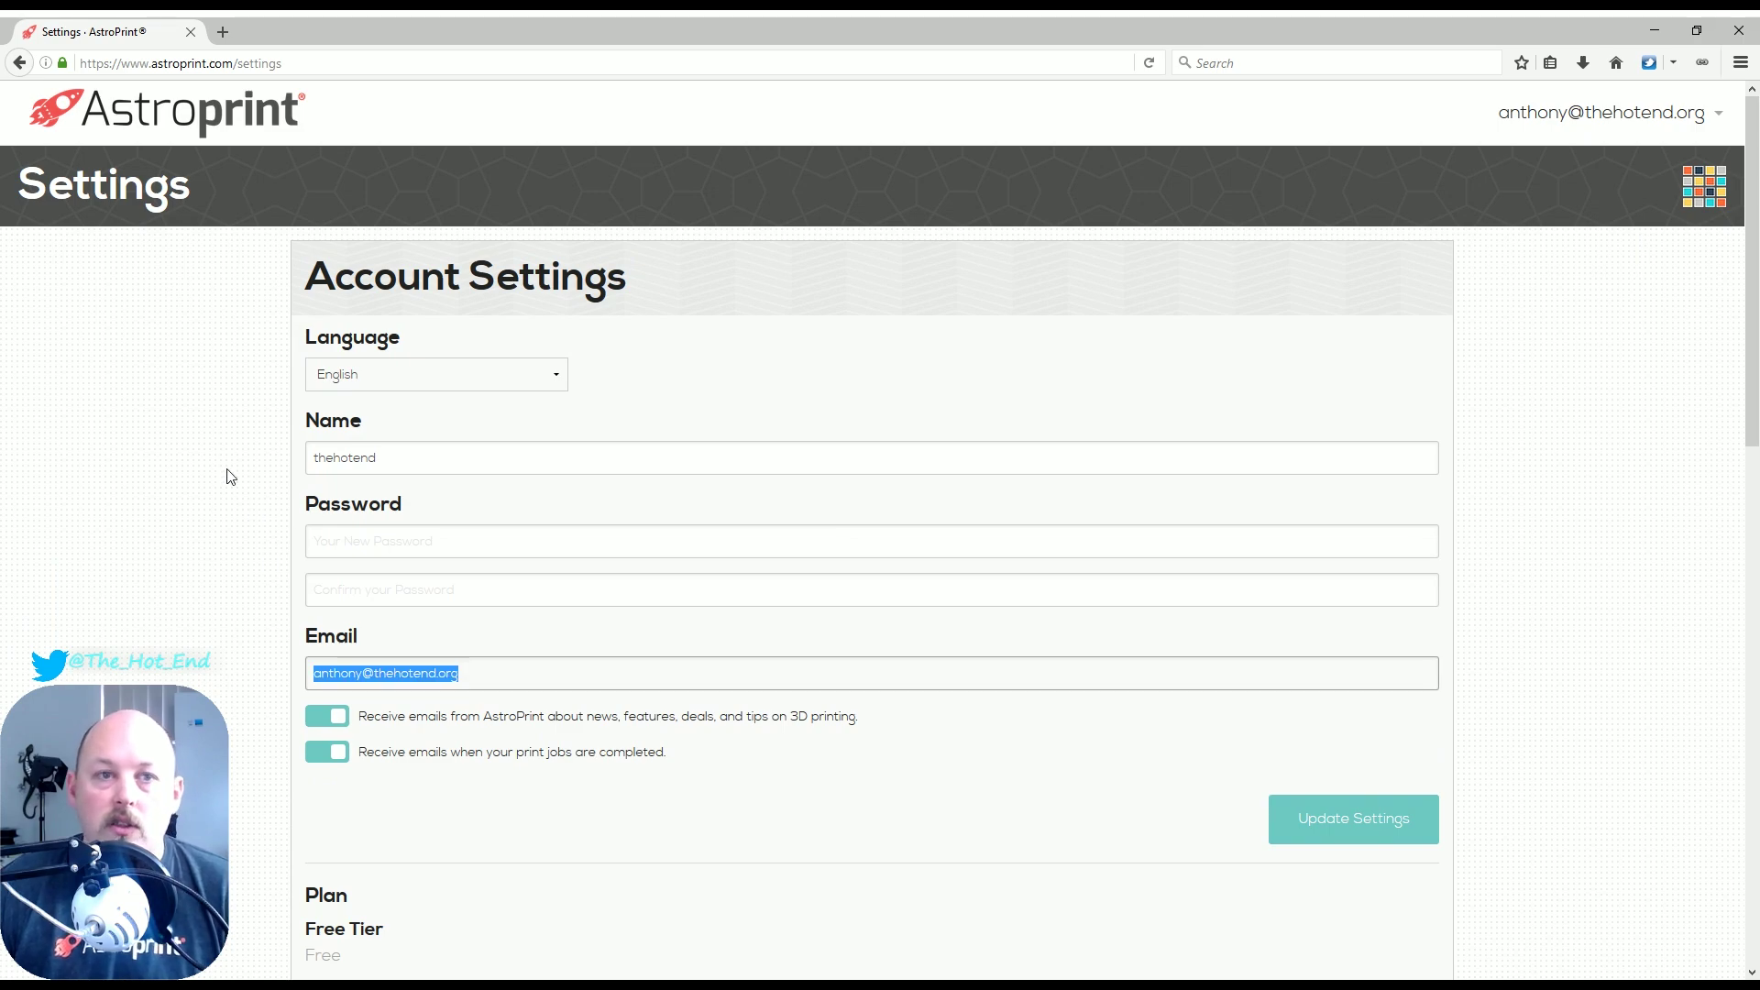
left_click(1697, 209)
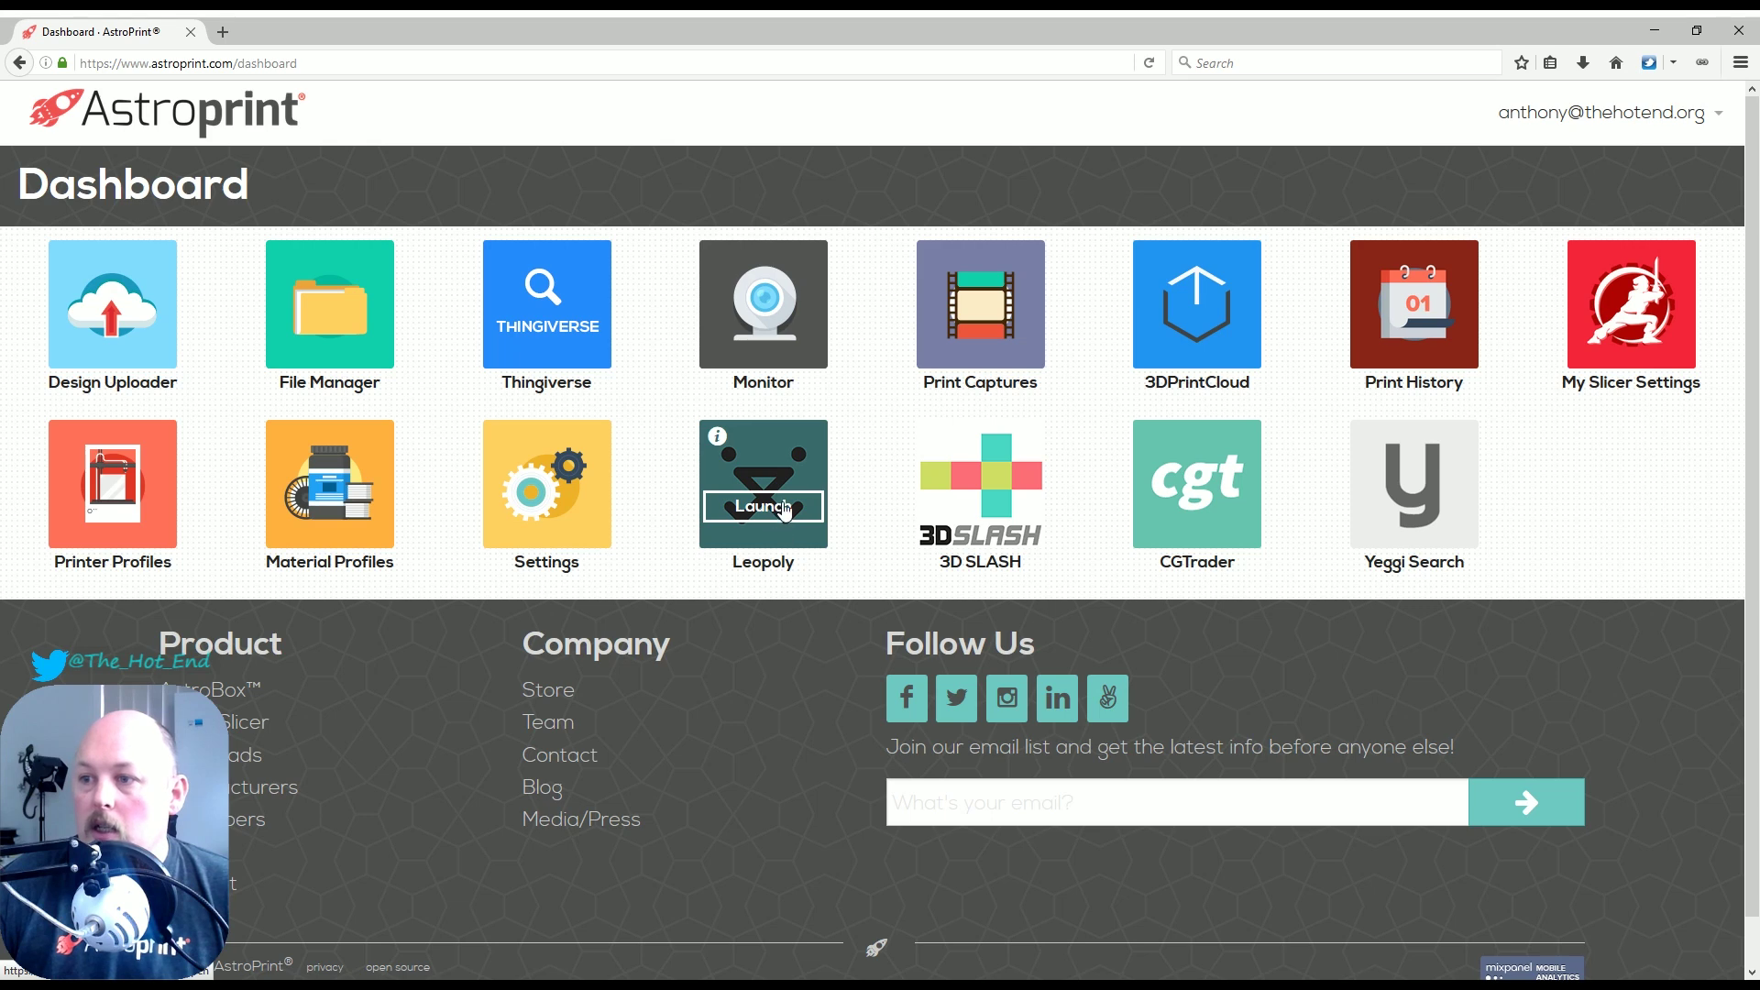
left_click(784, 507)
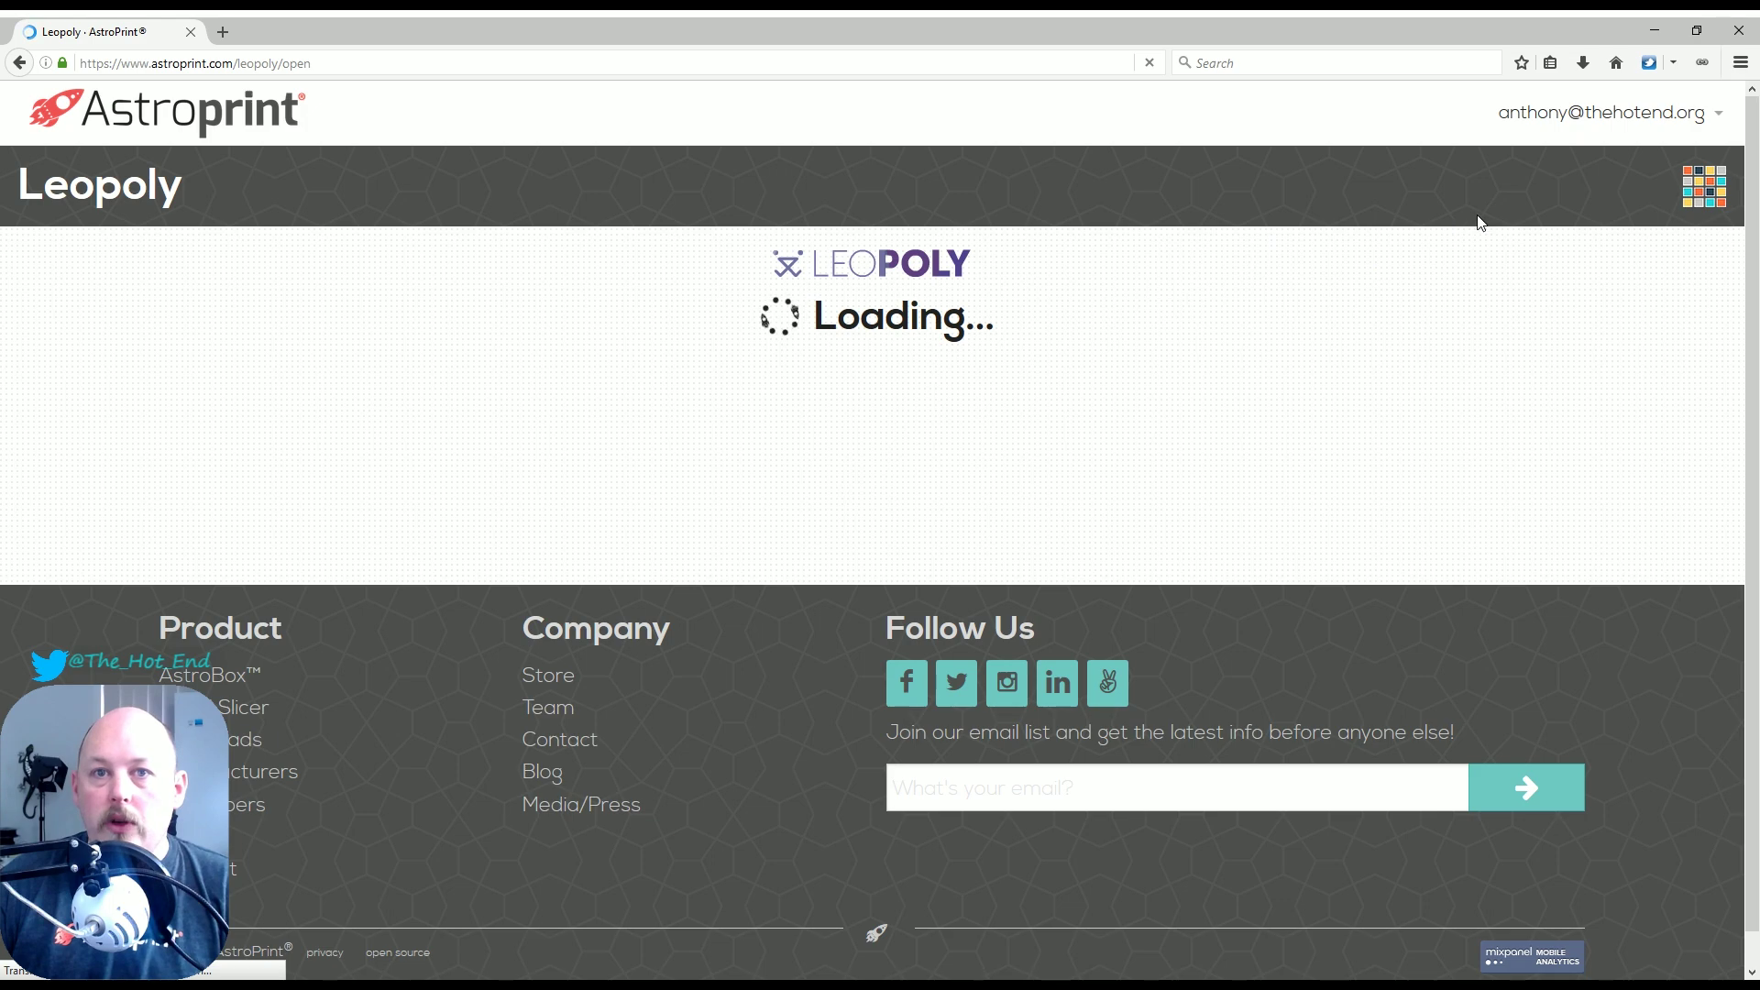
left_click(1687, 176)
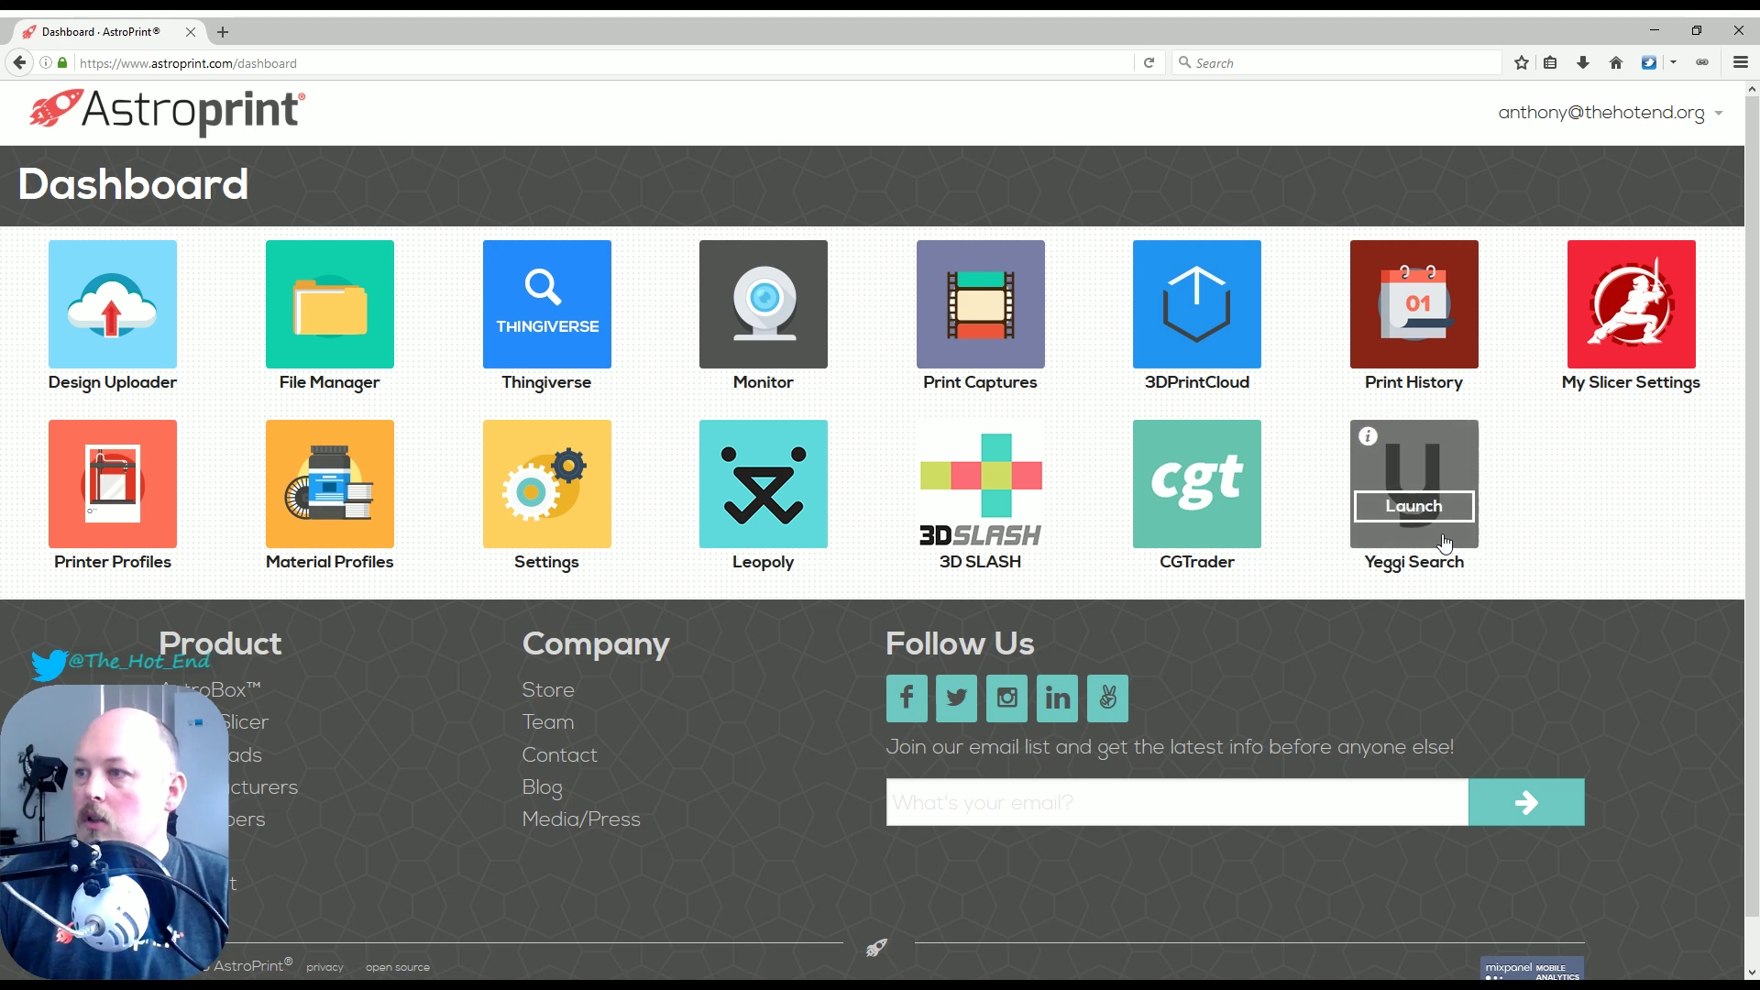
mouse_move(1450, 556)
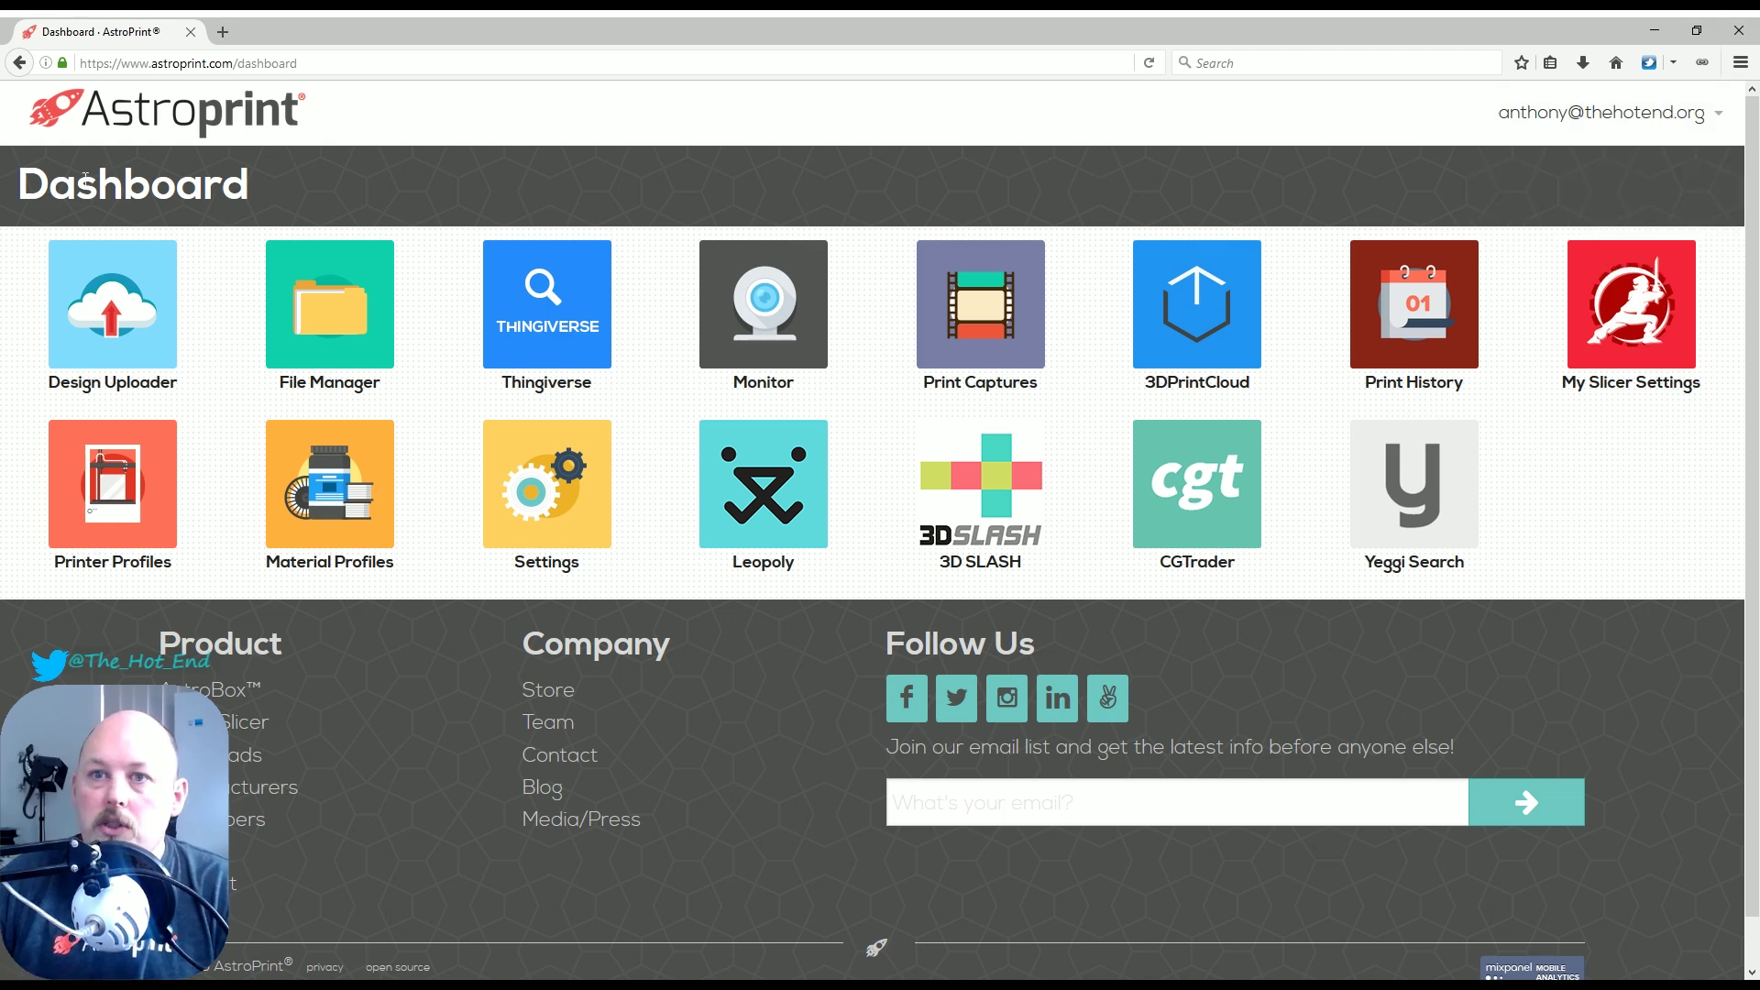
mouse_move(117, 279)
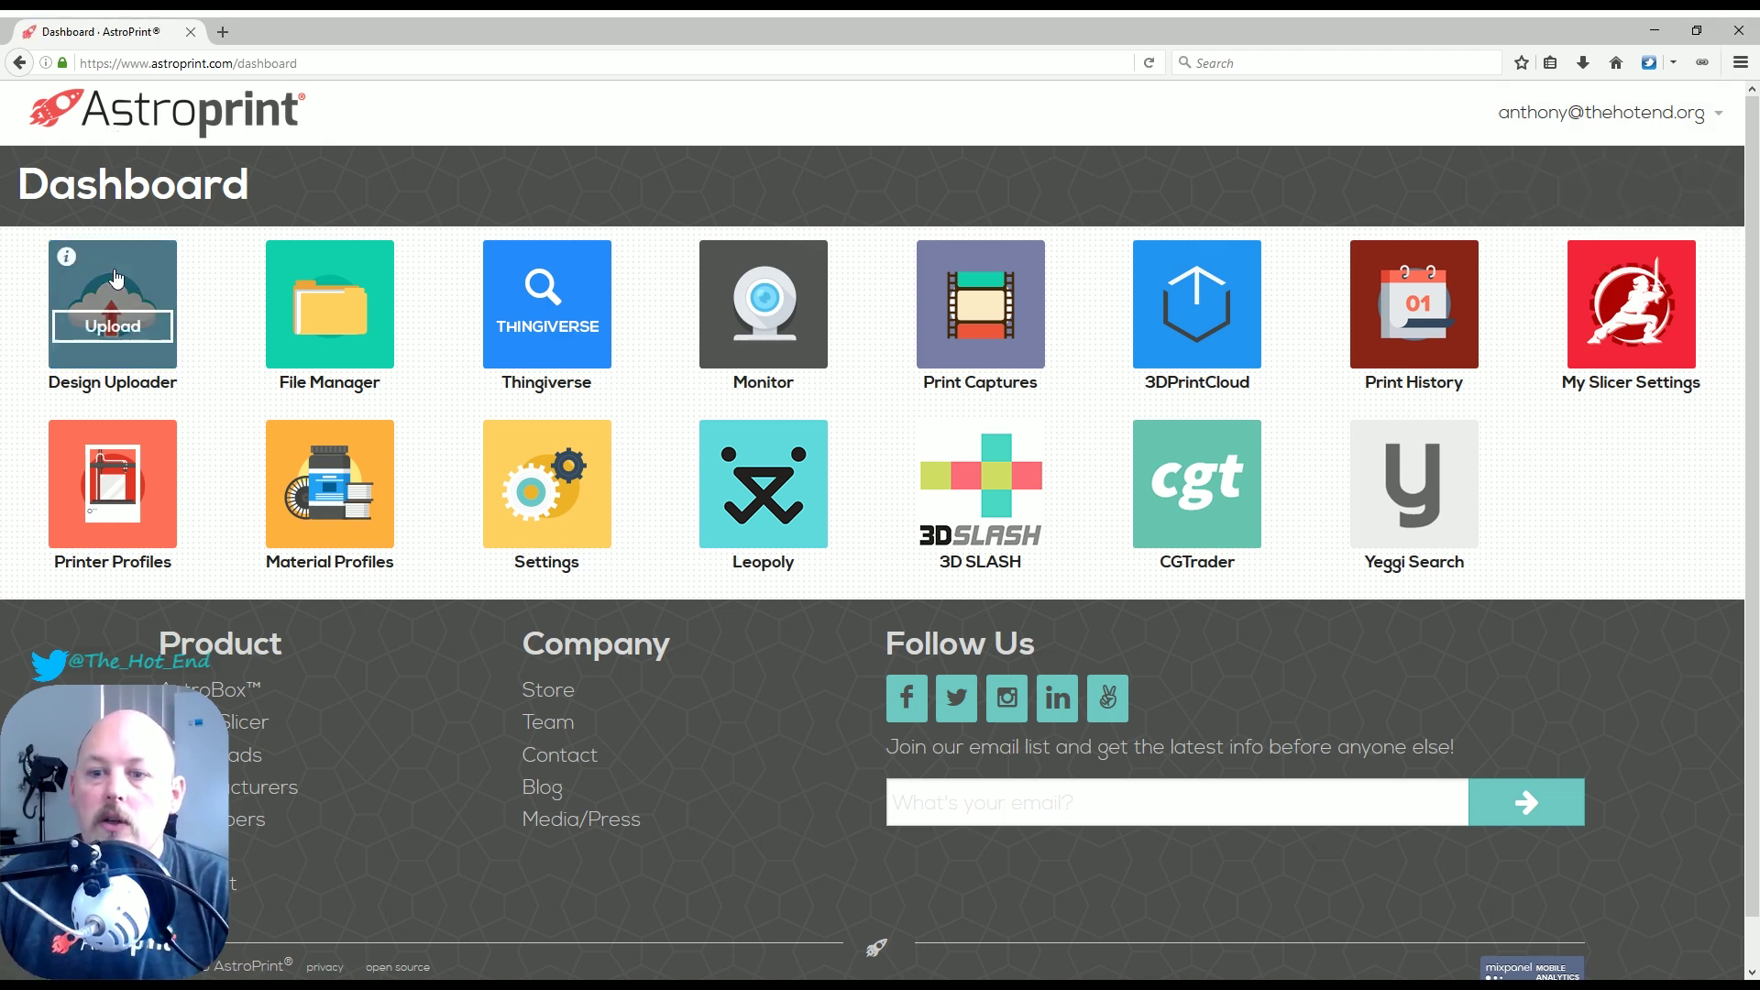